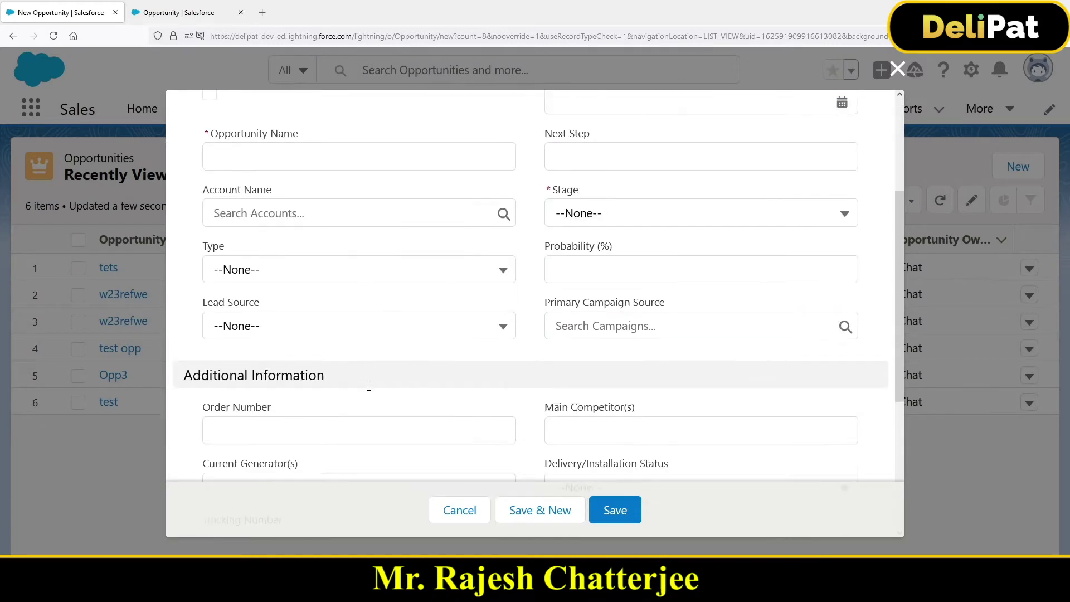
Step: Set the new opportunity's Type to New Customer and its Lead Source to Web
scroll(368, 384, "up", 3)
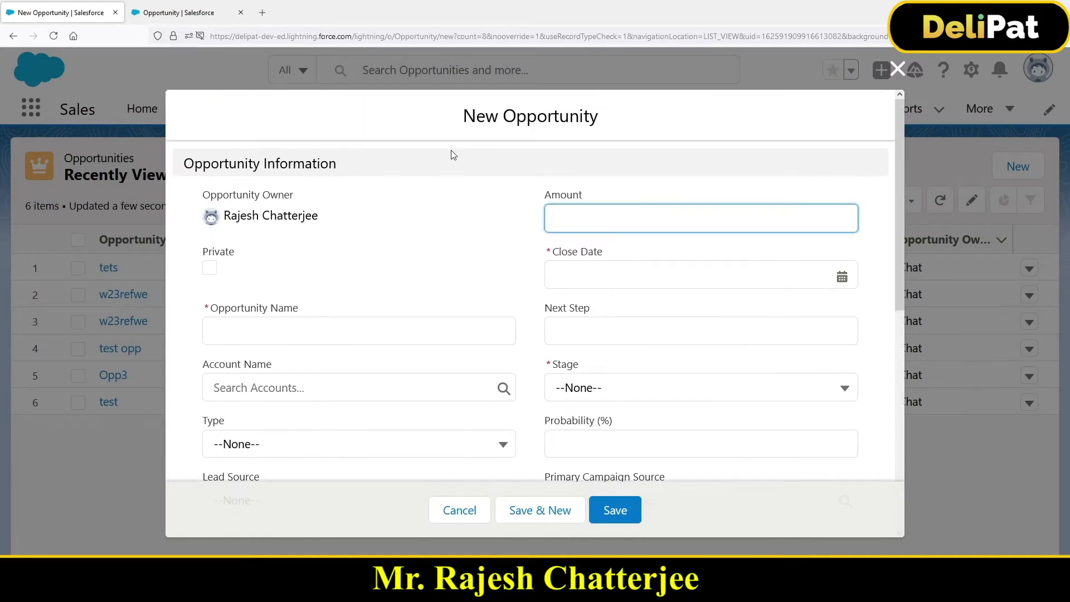
key("ctrl+minus")
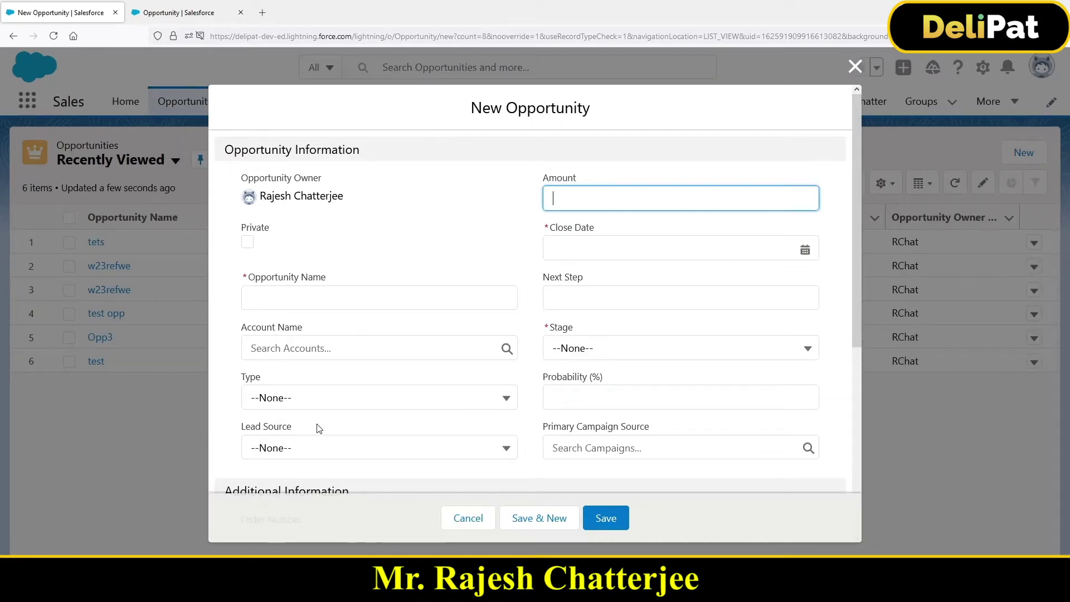
left_click(302, 400)
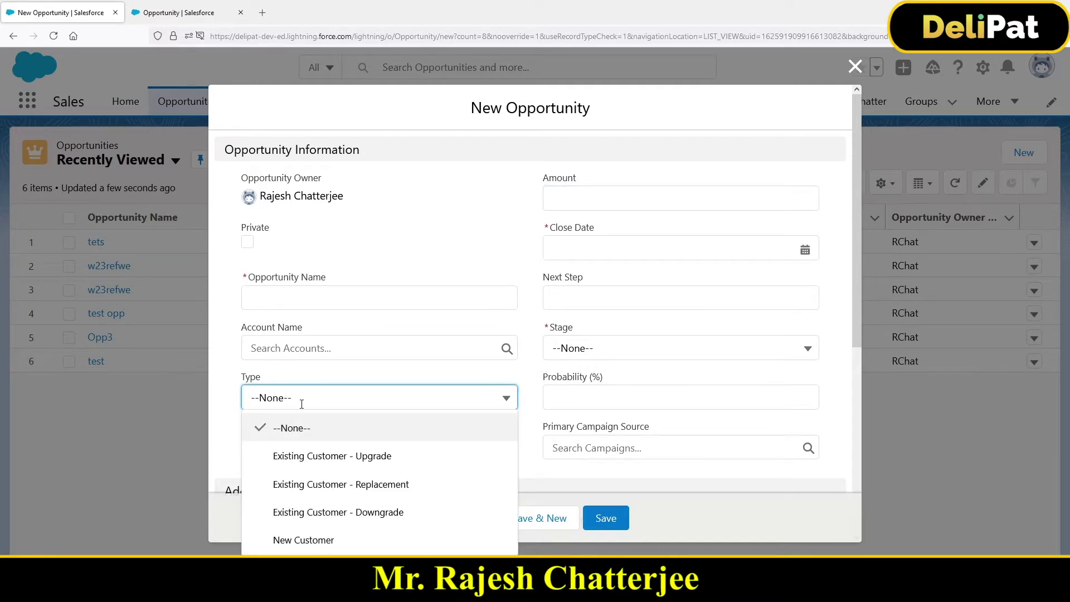
left_click(307, 539)
left_click(284, 449)
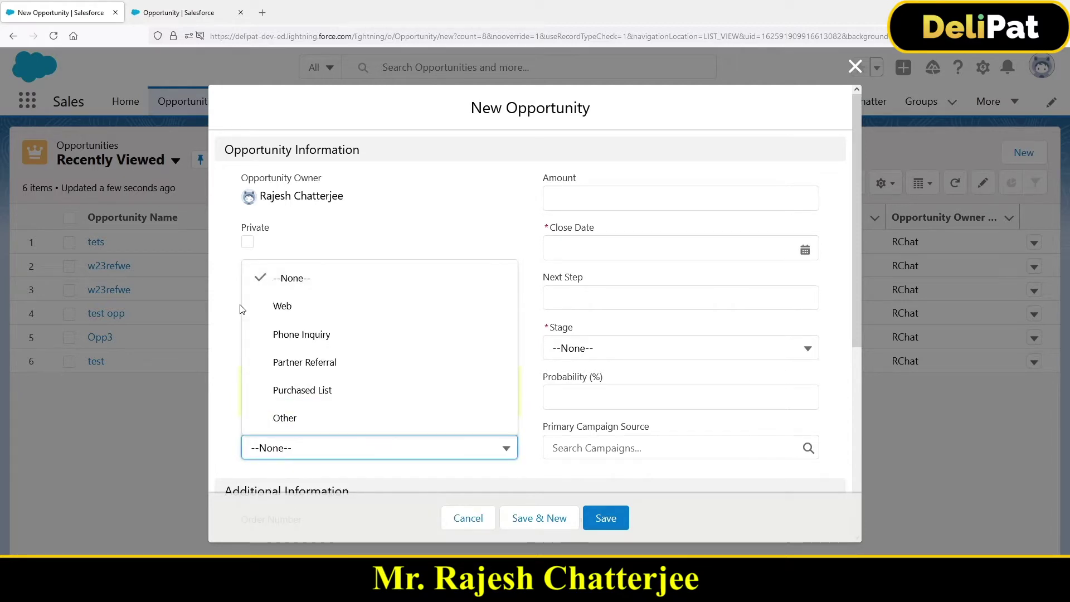
left_click(255, 310)
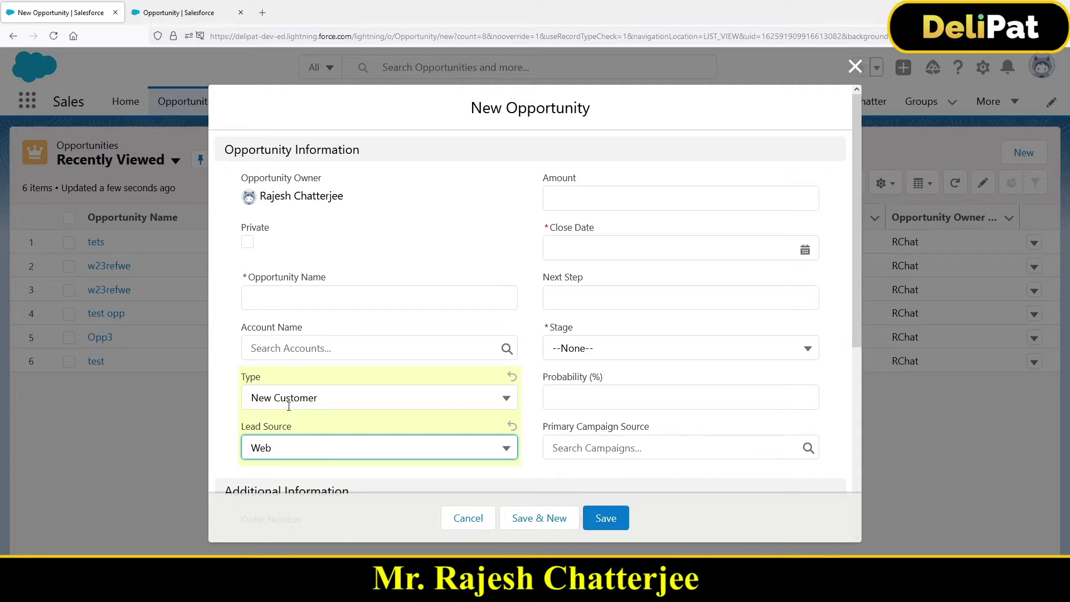
Step: Switch the new opportunity's Lead Source to Phone Inquiry
left_click(298, 449)
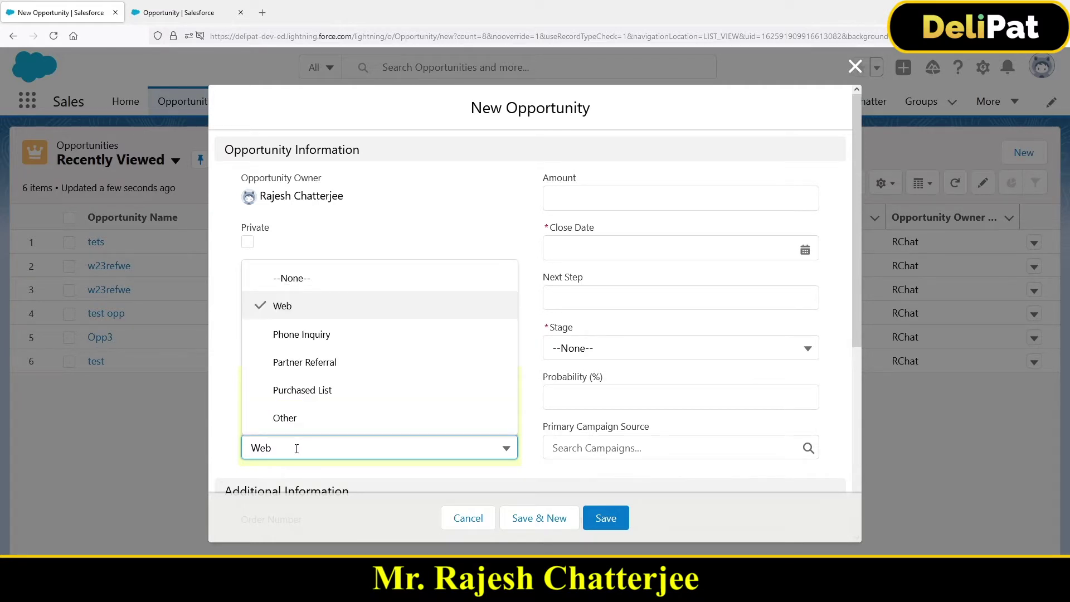
left_click(294, 336)
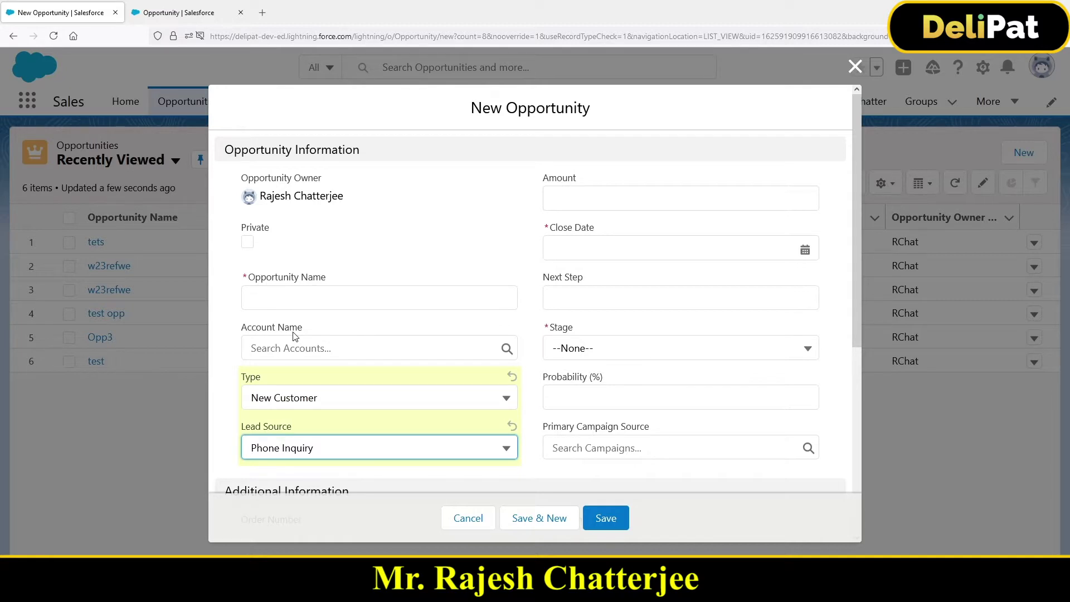
left_click(292, 456)
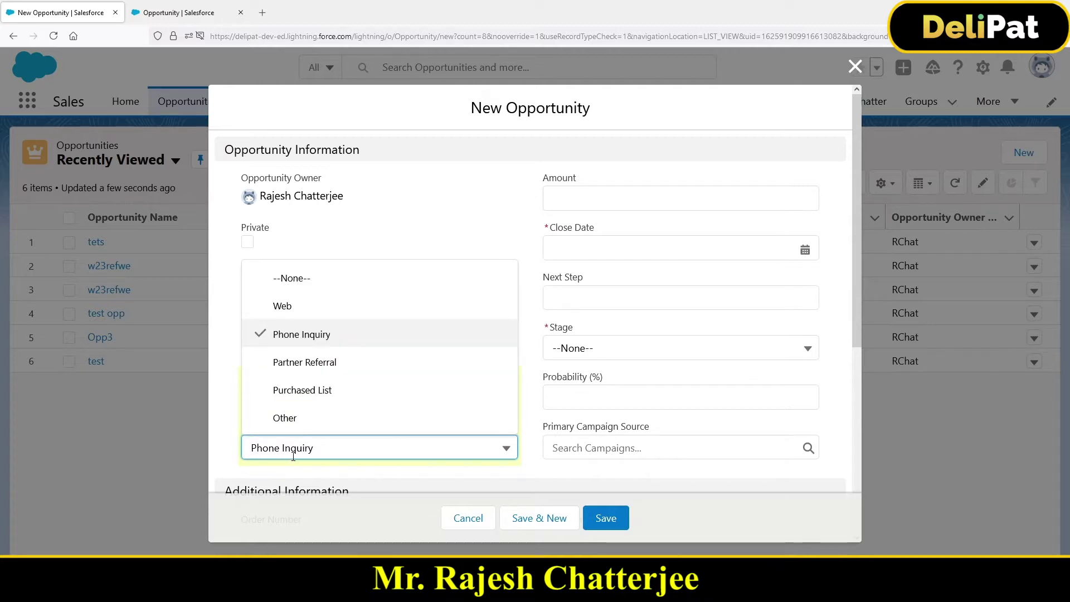
left_click(324, 473)
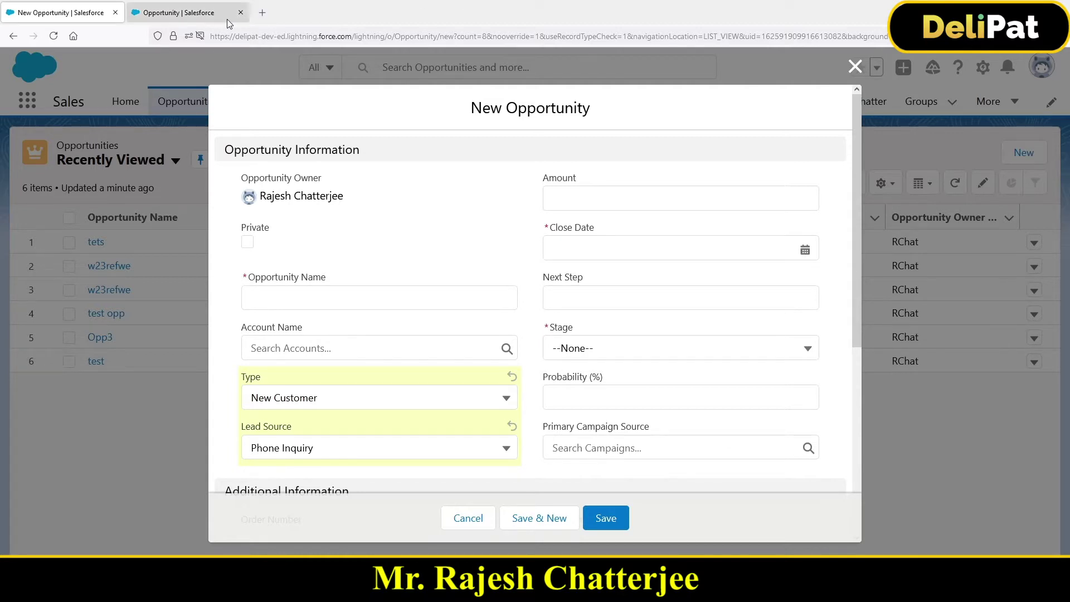
Step: Deactivate the existing Opportunity_Validation rule in the Opportunity object setup and save it
left_click(192, 17)
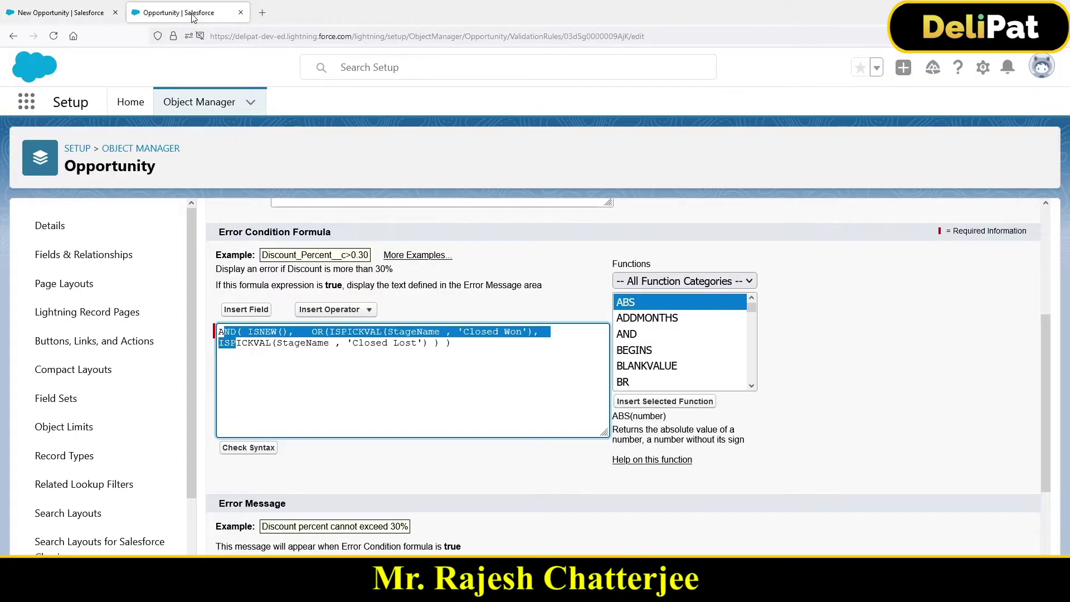
scroll(371, 315, "up", 4)
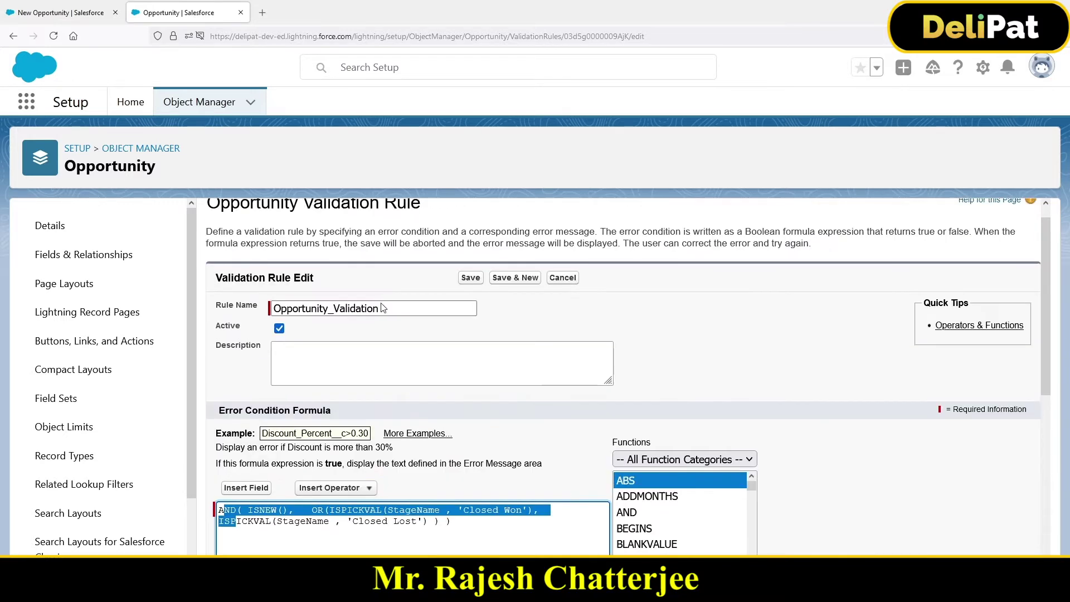
left_click(562, 296)
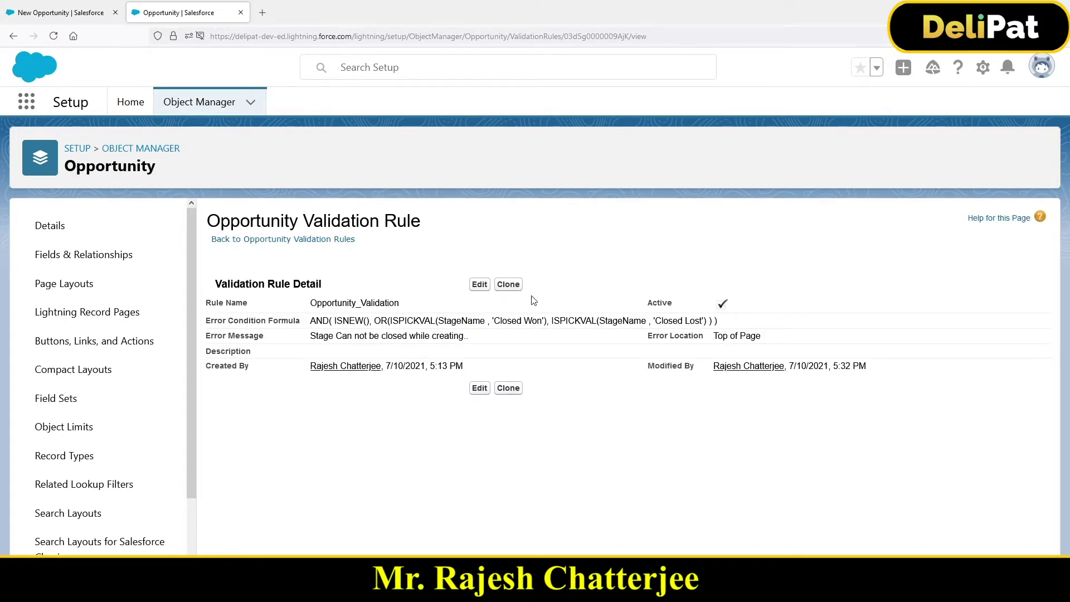
left_click(479, 285)
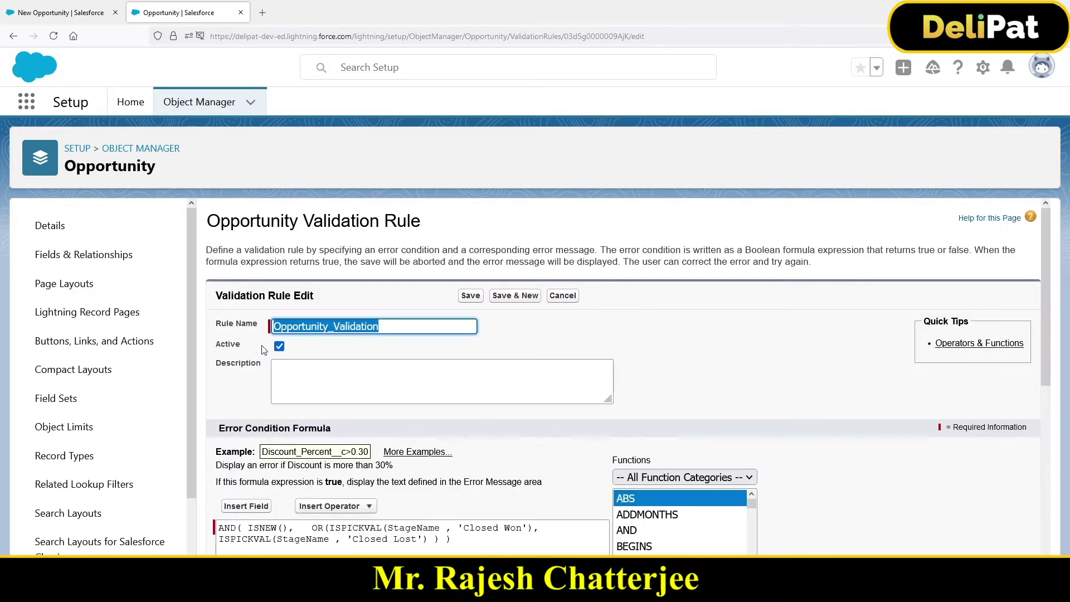
left_click(279, 347)
left_click(472, 296)
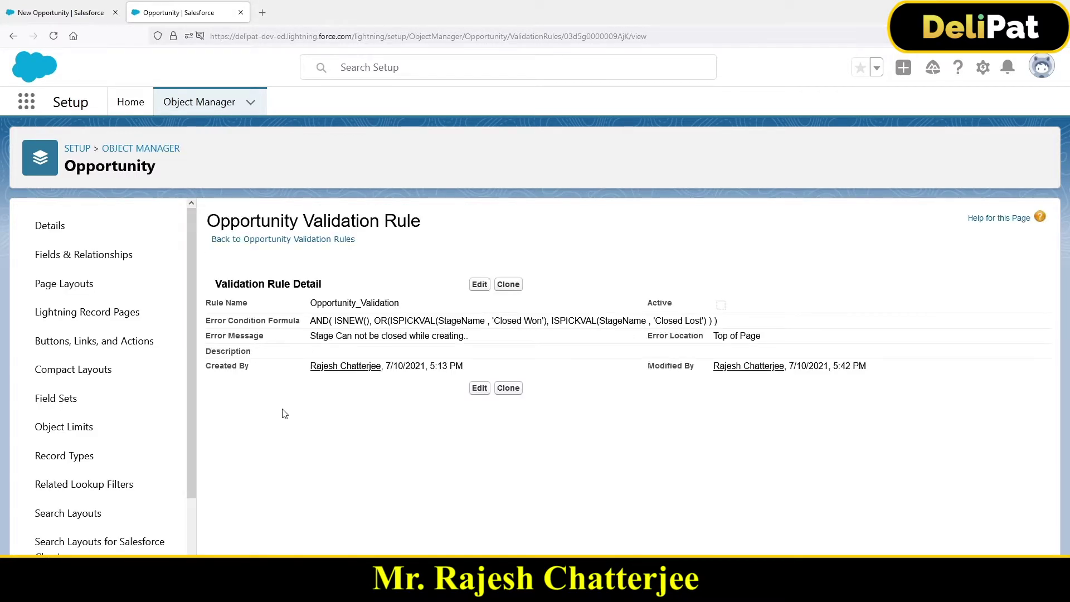
Step: Start a new Opportunity validation rule and name it "New Customer Should come from web"
scroll(84, 435, "down", 3)
left_click(115, 546)
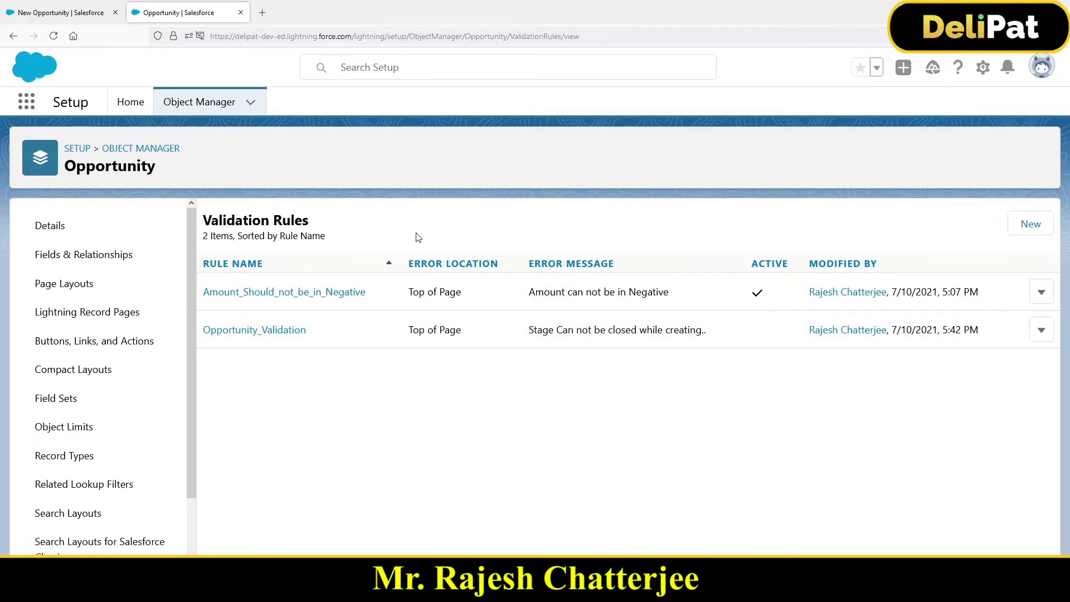
left_click(1035, 224)
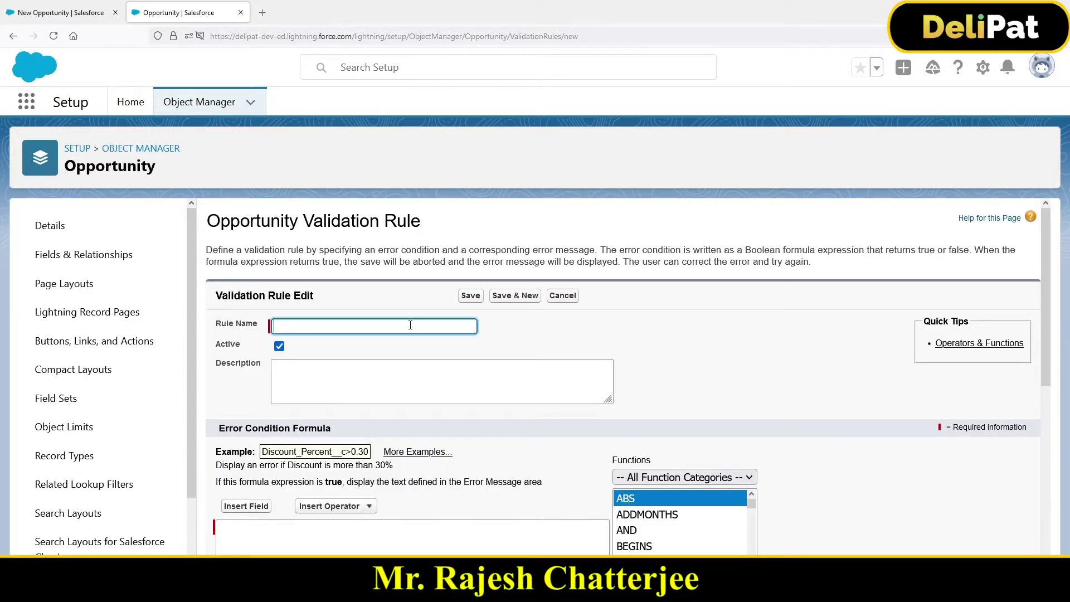
left_click(410, 325)
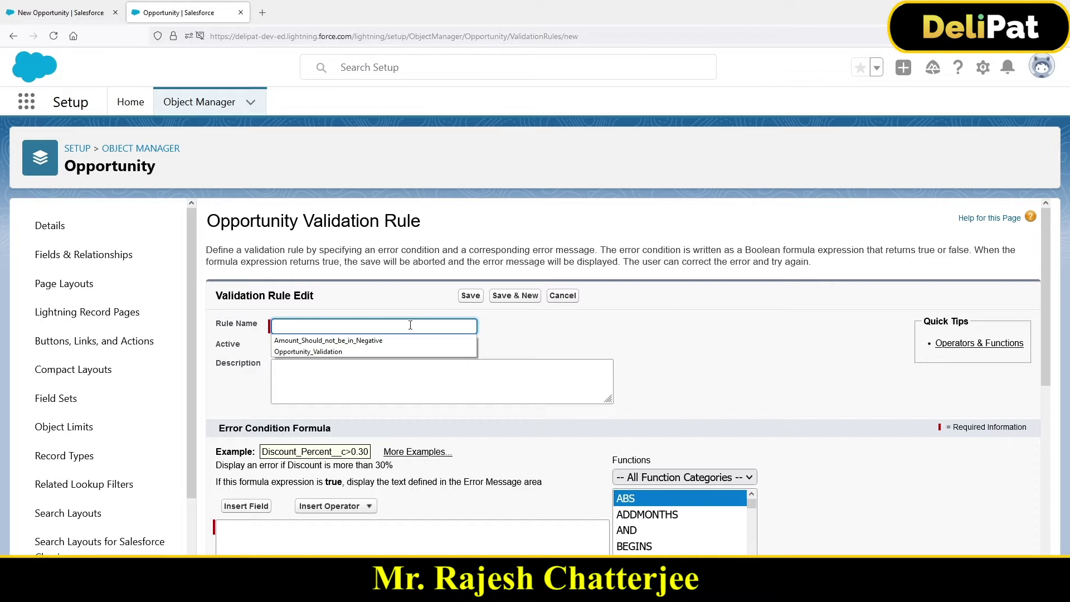
type("New Customer")
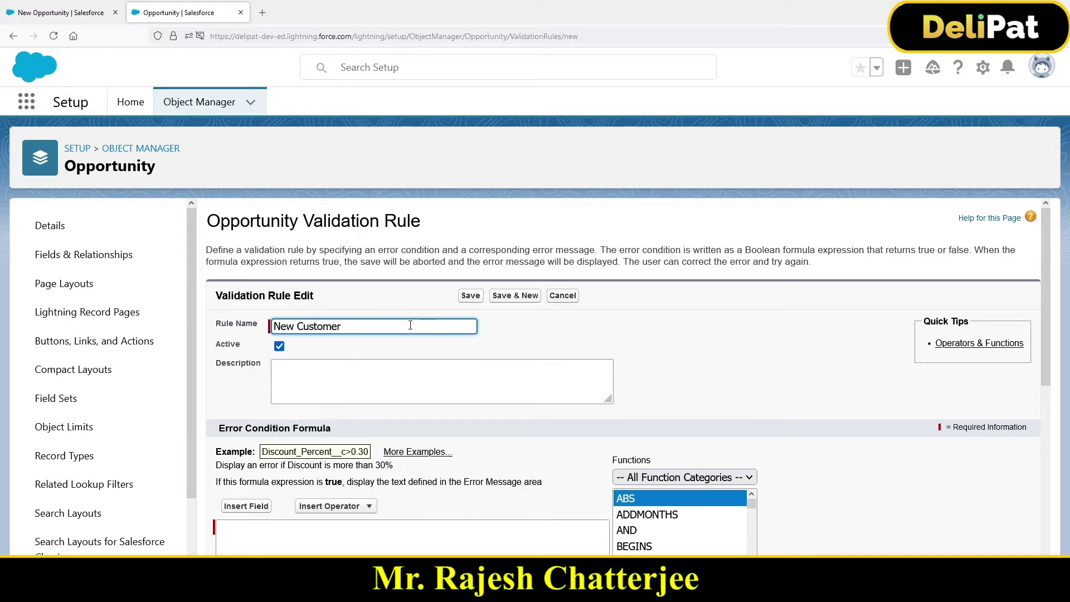
type(" Should come from web")
key("Tab")
key("Tab")
scroll(228, 231, "down", 3)
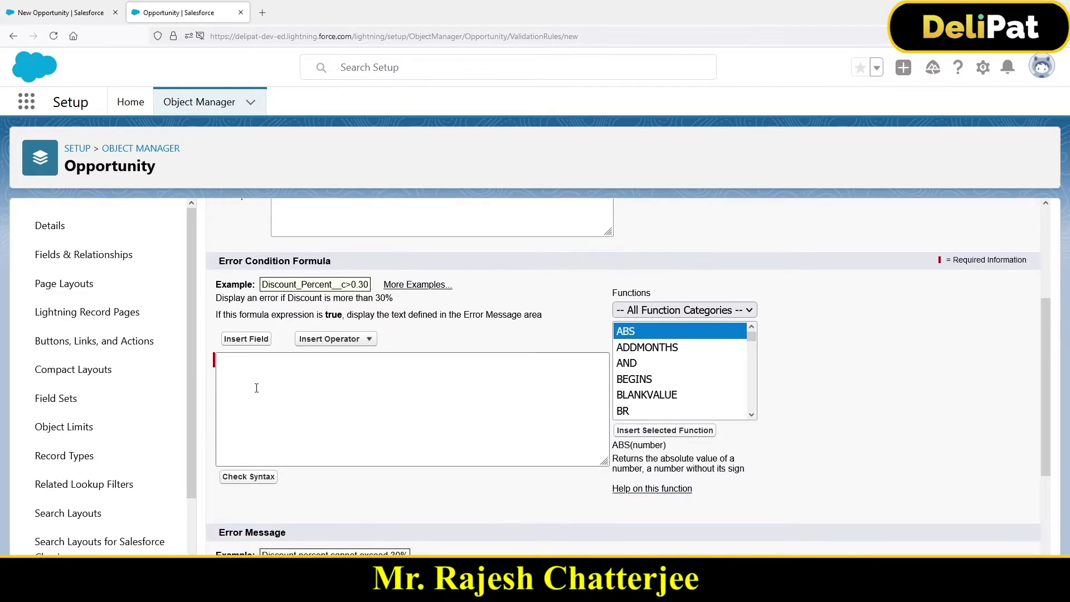
Step: Return to the unsaved New Opportunity form and set its Lead Source to Web
left_click(56, 12)
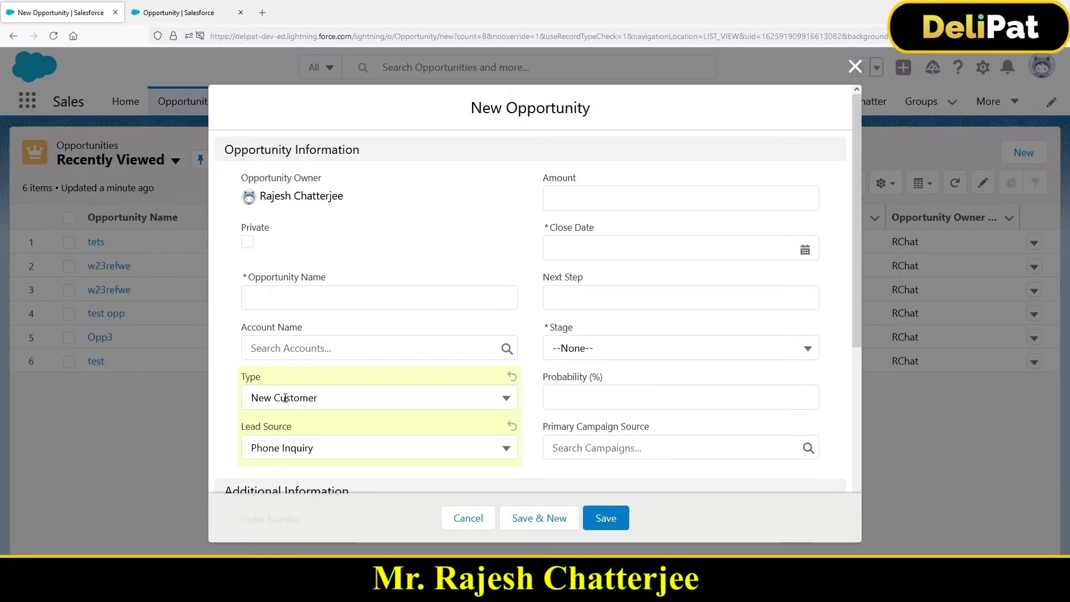
left_click_drag(243, 426, 295, 427)
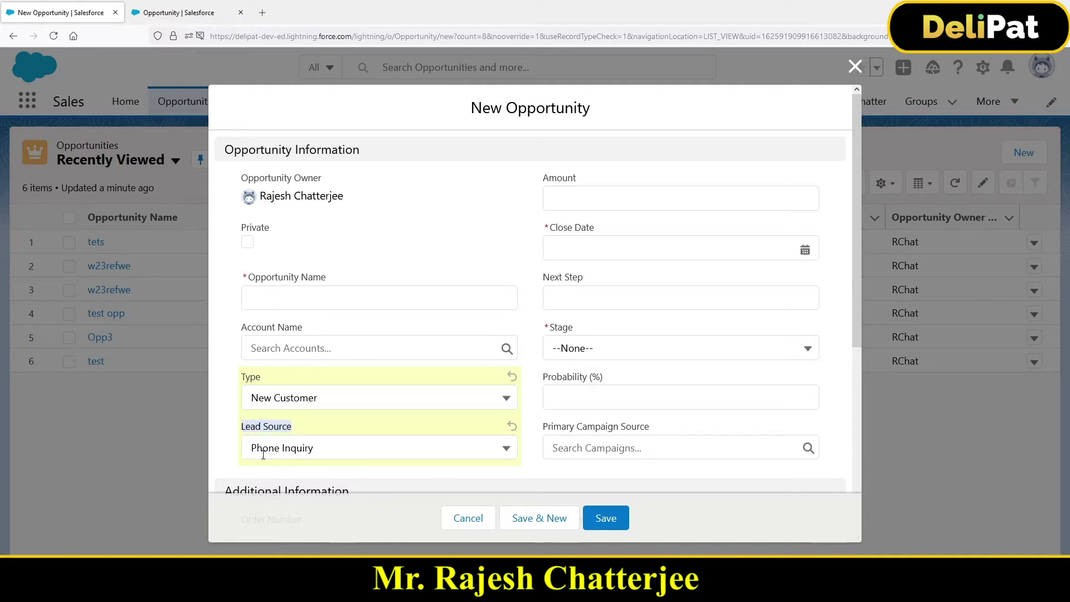
left_click(294, 452)
left_click(281, 308)
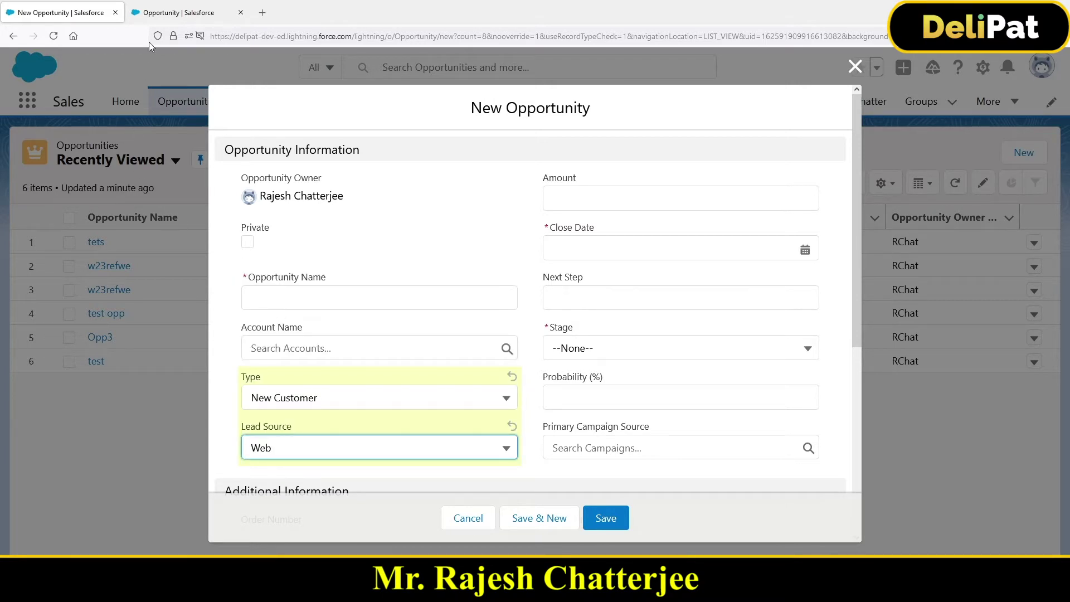
Step: Insert the AND function into the new validation rule's error condition formula and remove its placeholder arguments
left_click(184, 13)
left_click(287, 446)
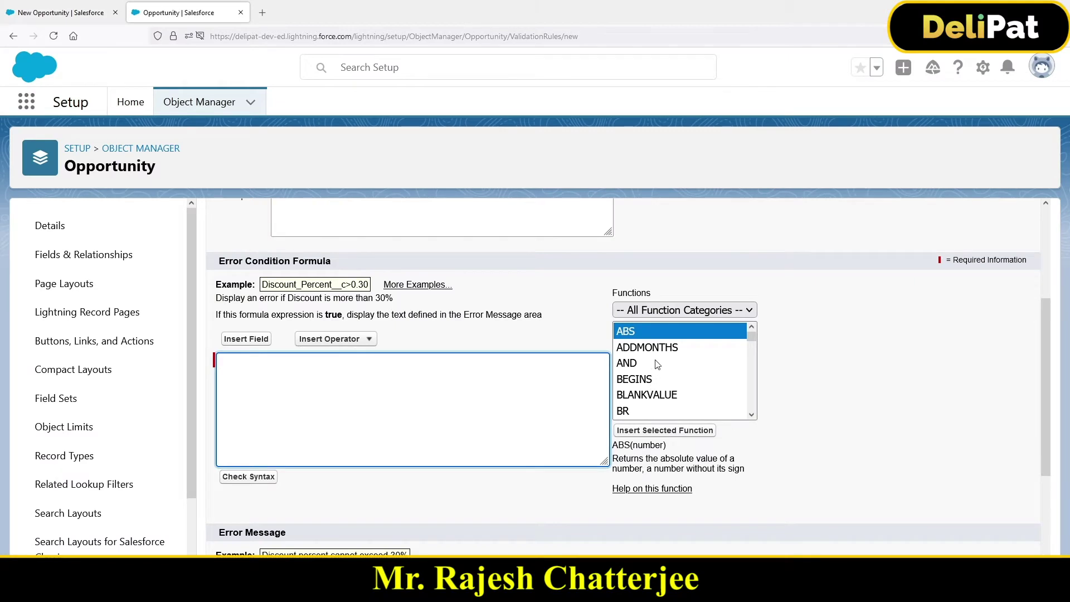
left_click(656, 363)
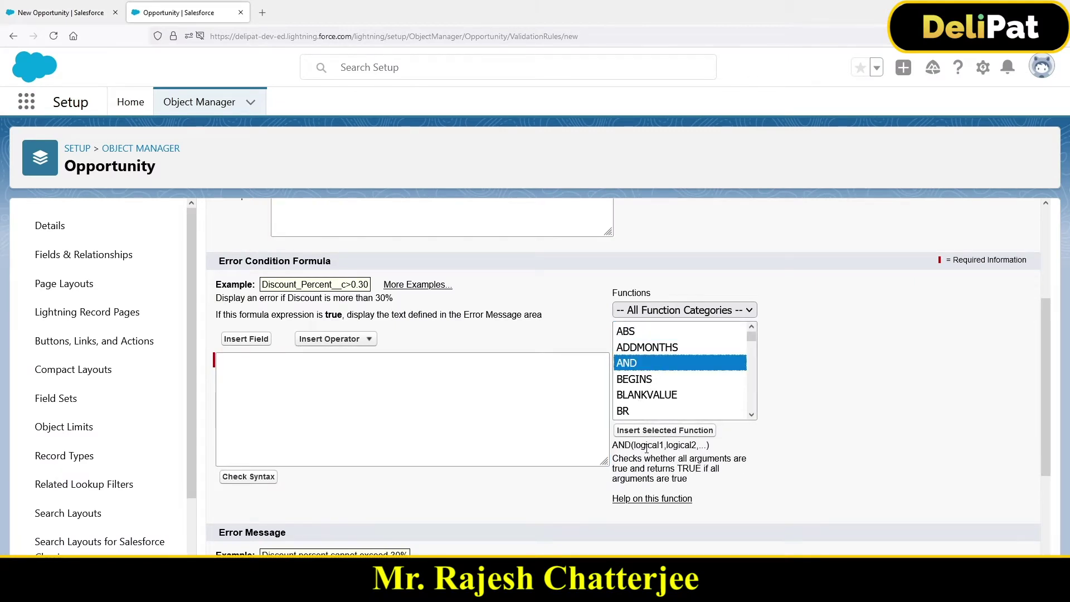
left_click(649, 430)
left_click_drag(344, 361, 247, 361)
key("BackSpace")
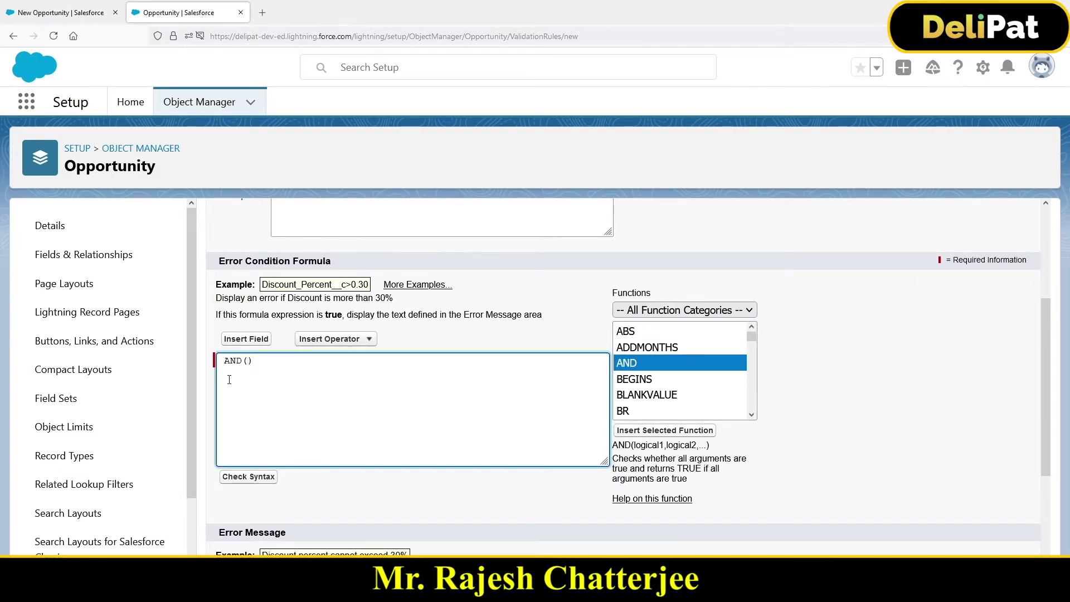
key("ctrl+plus")
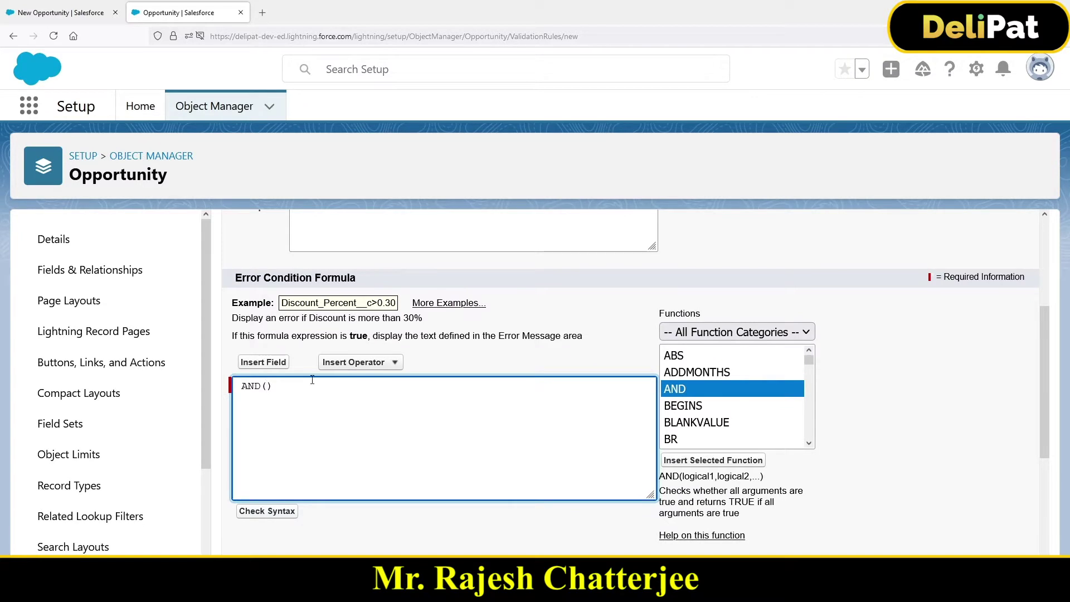
Step: Insert the ISPICKVAL function inside the parentheses of AND, checking the opportunity form for the picklist fields involved
left_click(51, 10)
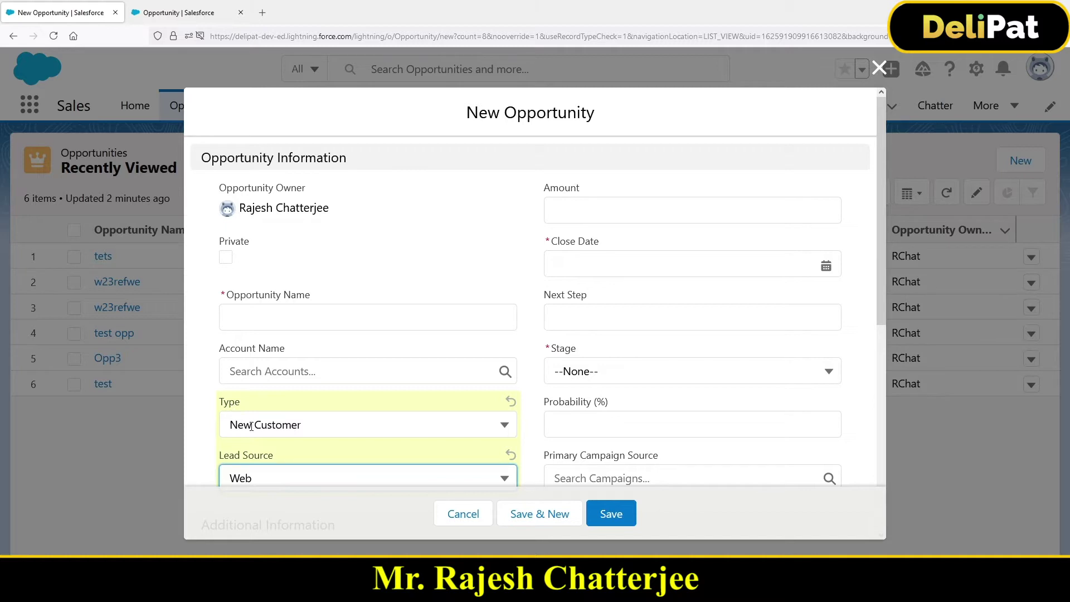
left_click(200, 14)
left_click(709, 423)
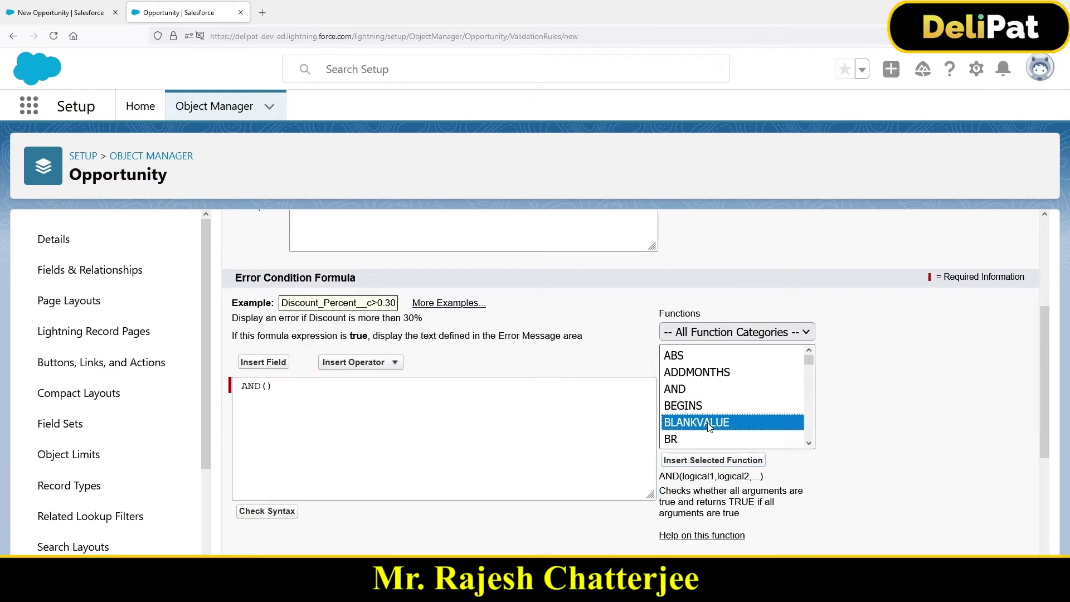
type("is")
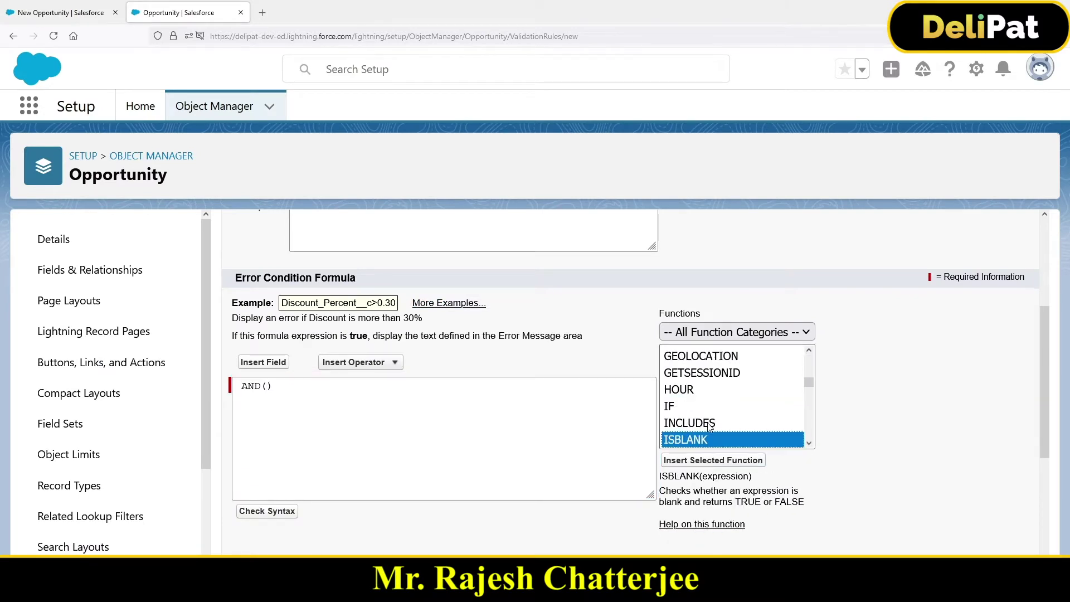
key("Down")
key("Down")
key("Down")
key("Down")
key("Down")
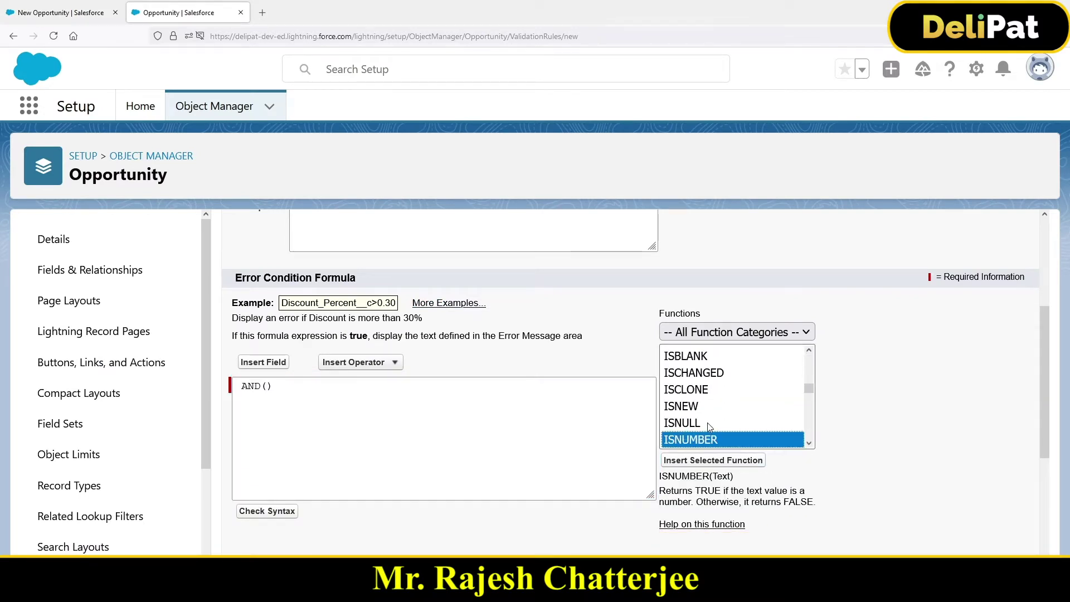
key("Down")
key("Down")
key("Up")
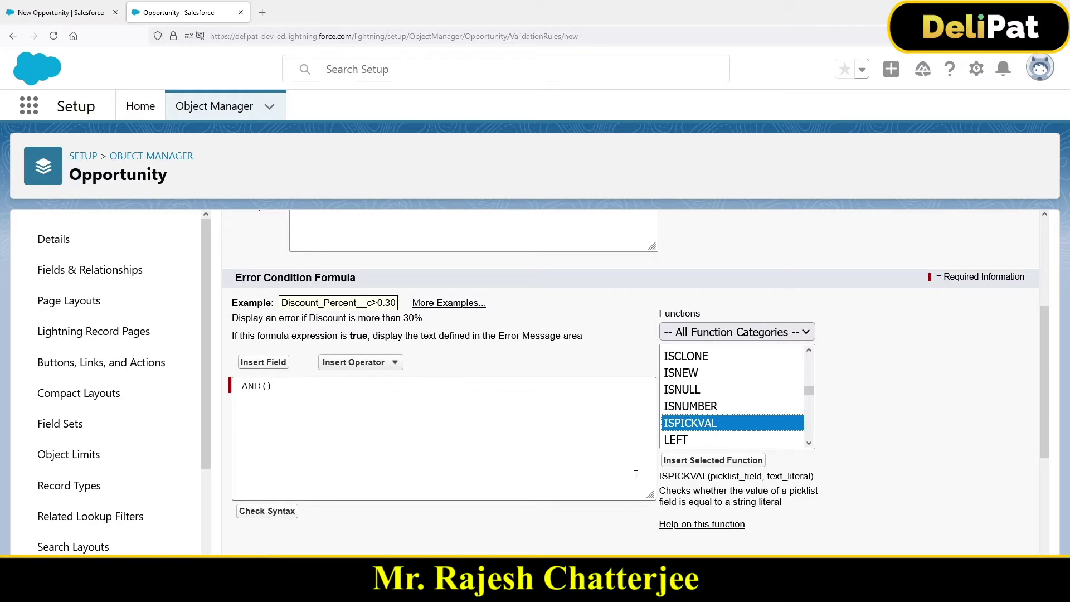
left_click(266, 387)
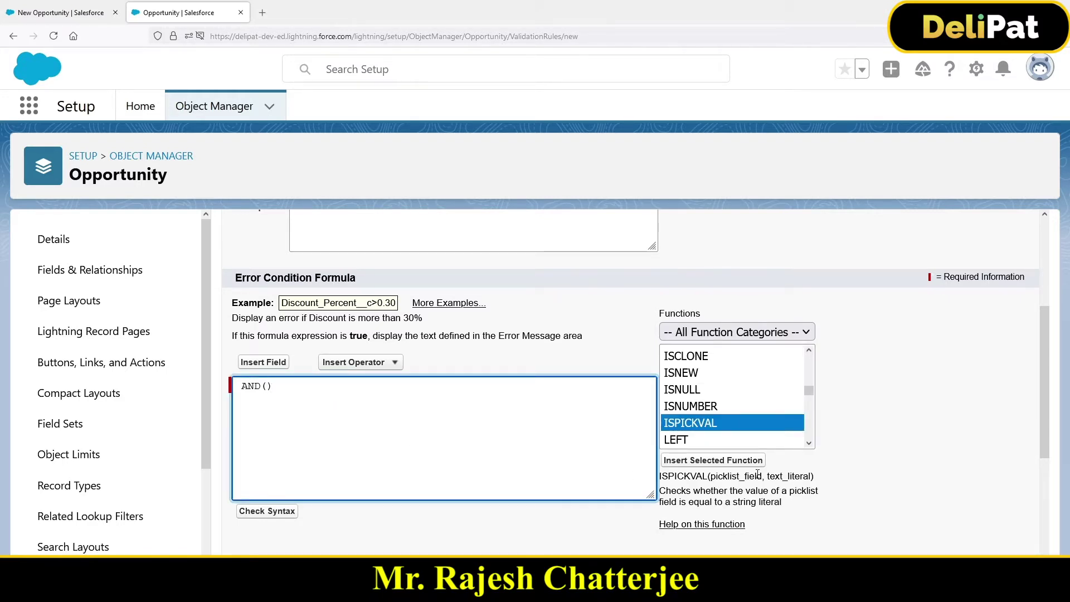
left_click(736, 462)
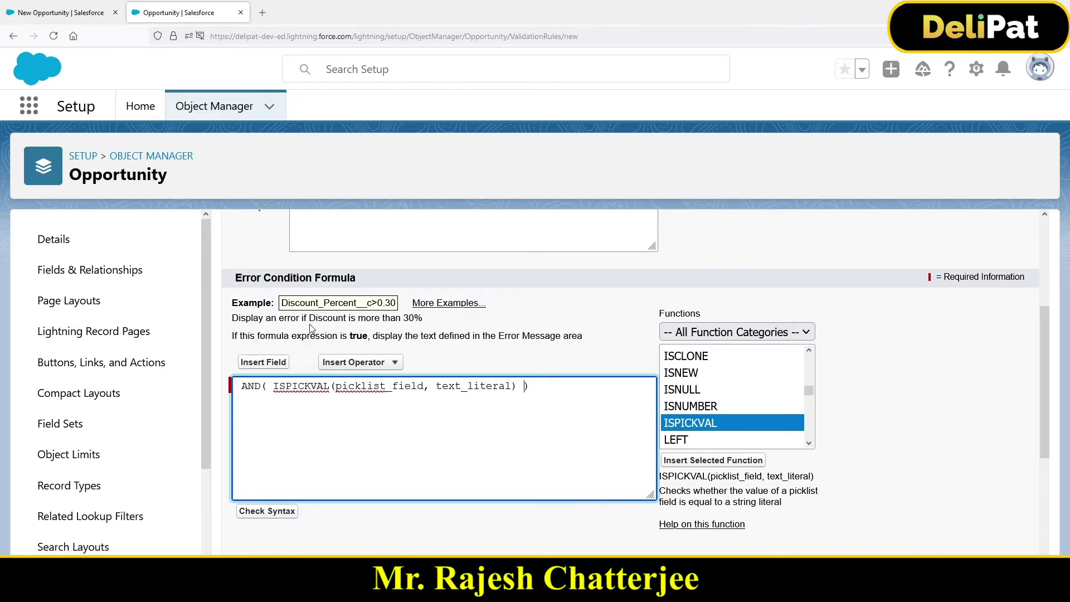
key("ctrl+shift+Tab")
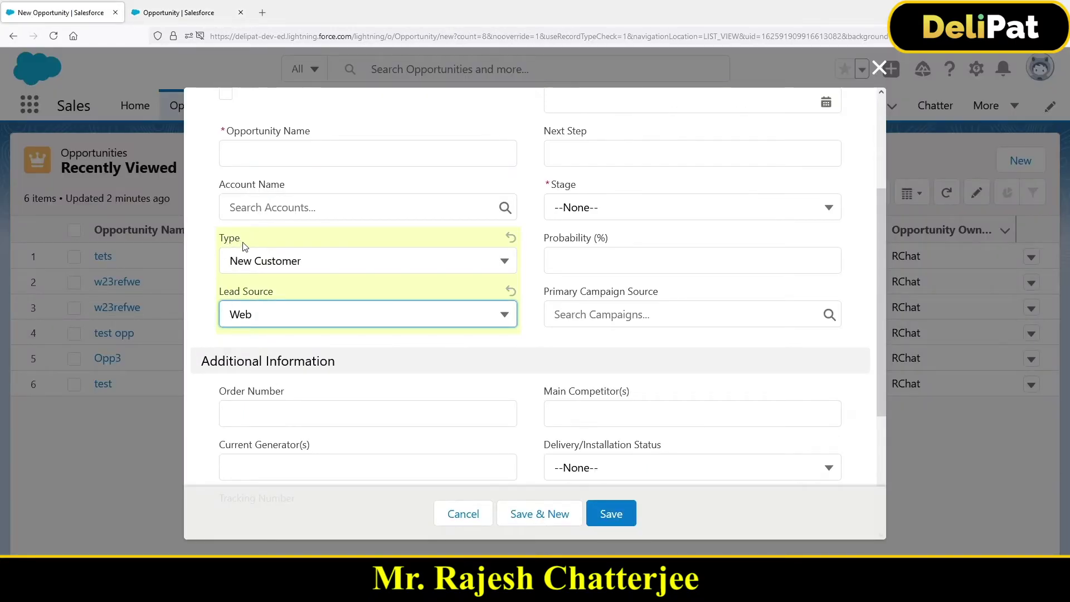
left_click(176, 19)
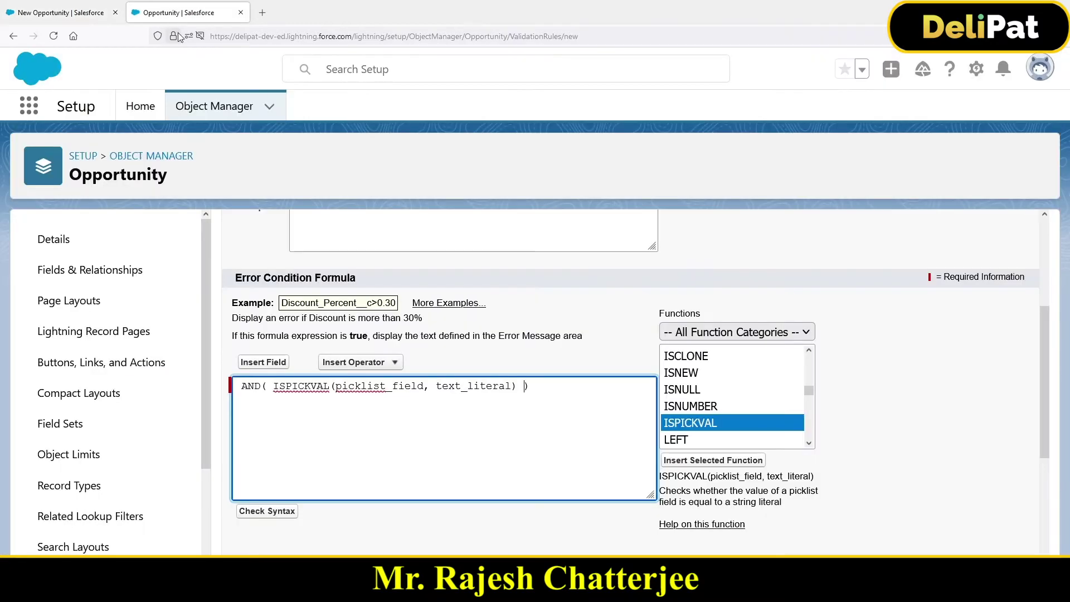
Step: Duplicate the validation rule's browser tab and open the Opportunity object's Fields & Relationships in the duplicate
right_click(184, 13)
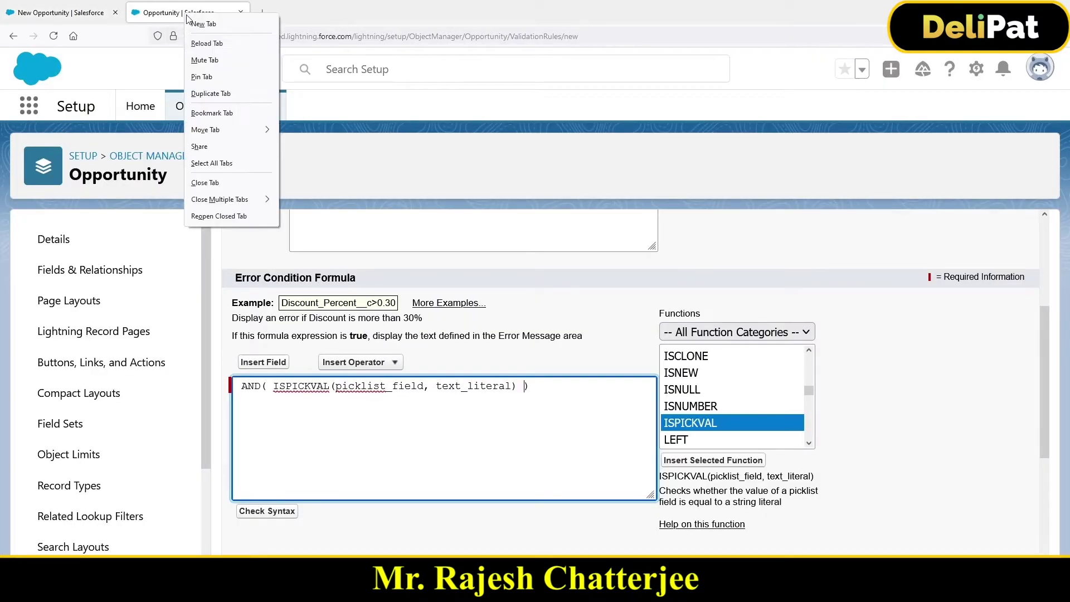
left_click(225, 95)
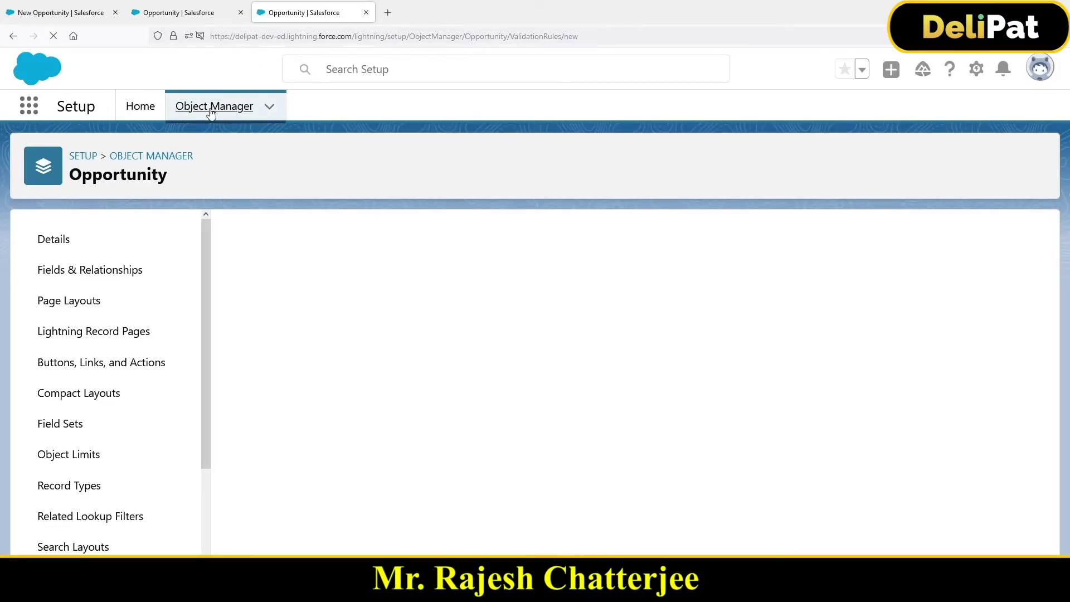
left_click(212, 111)
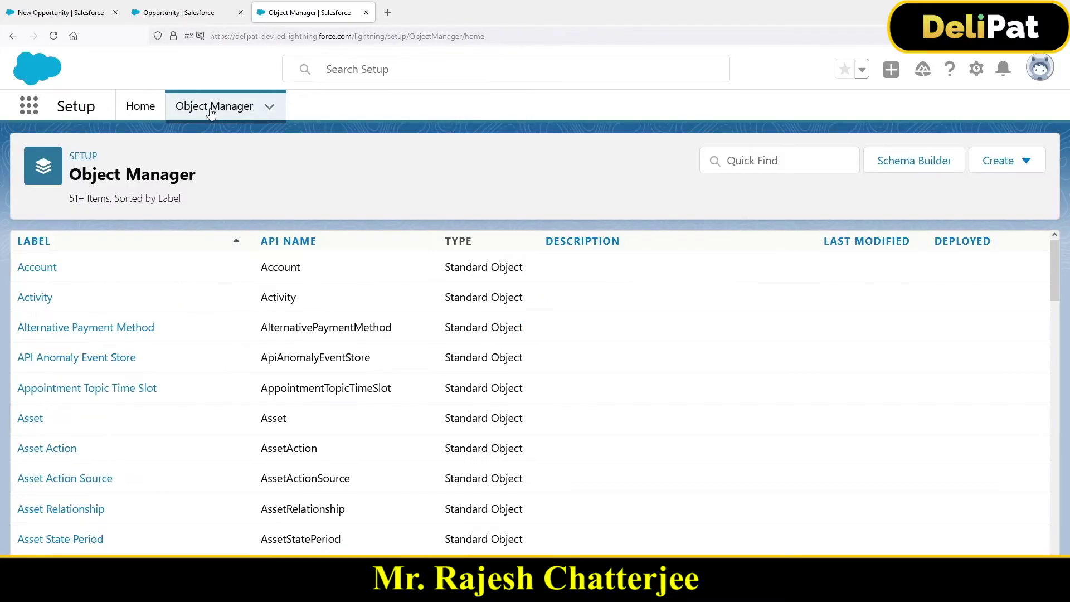
left_click(807, 167)
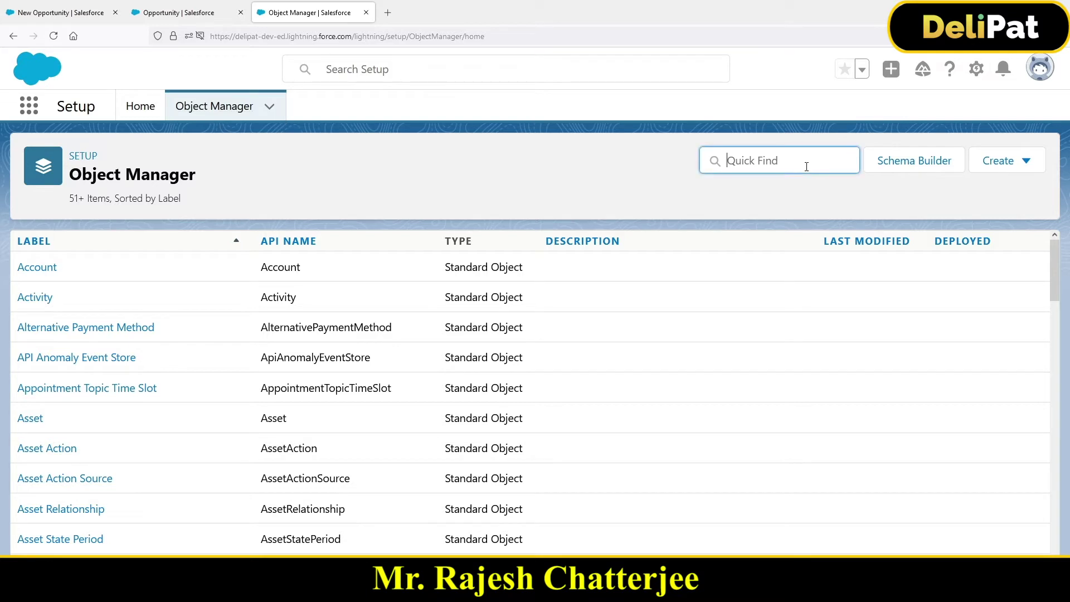
type("oppo")
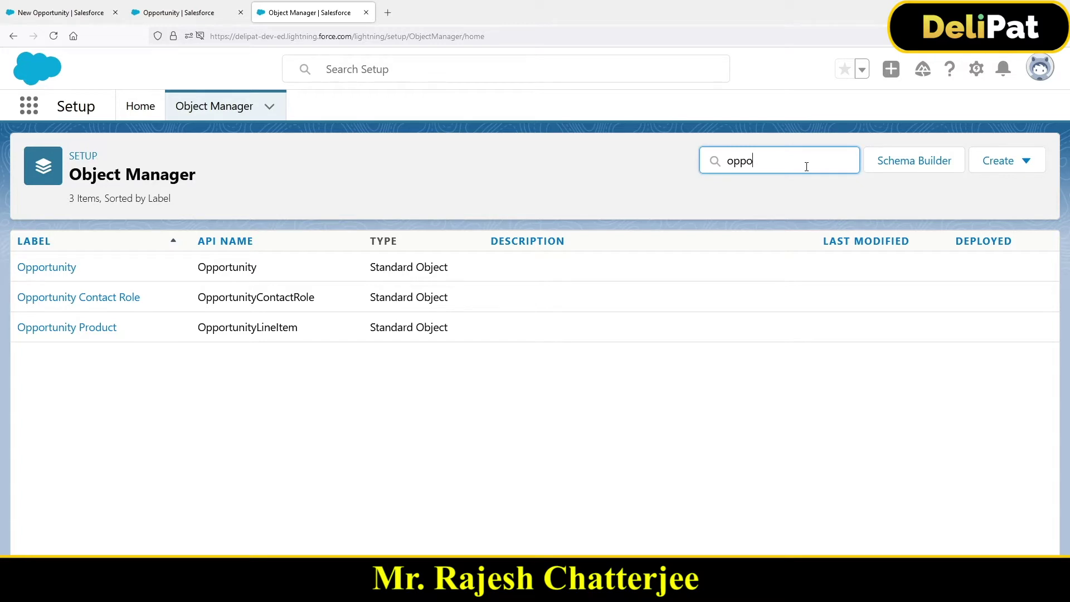
left_click(70, 269)
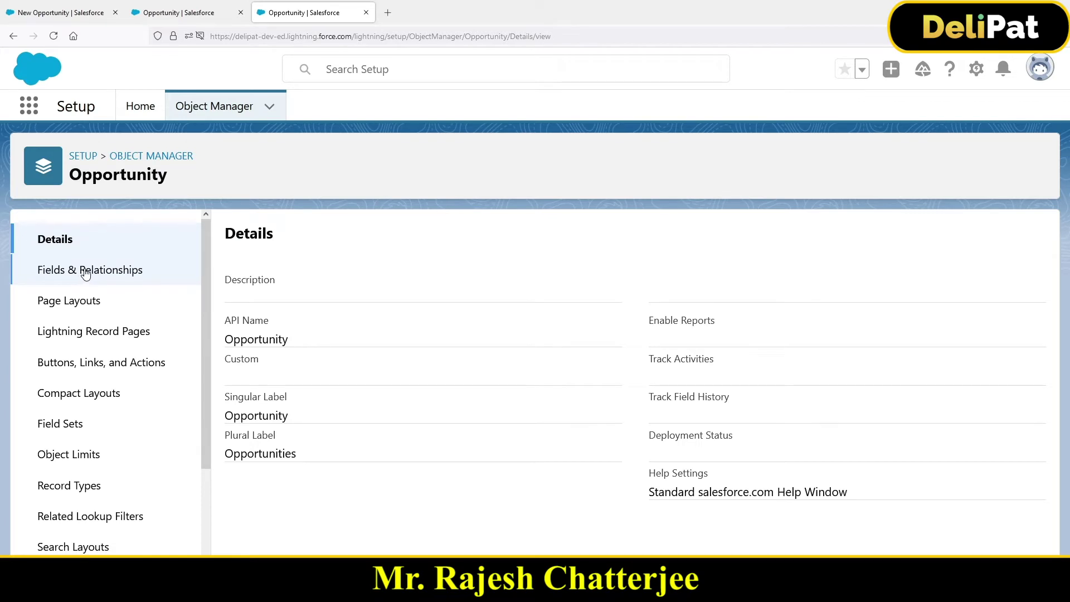
left_click(84, 271)
Step: Find the Type field, copy its field name and put it in place of picklist_field in the rule's ISPICKVAL function
left_click(614, 244)
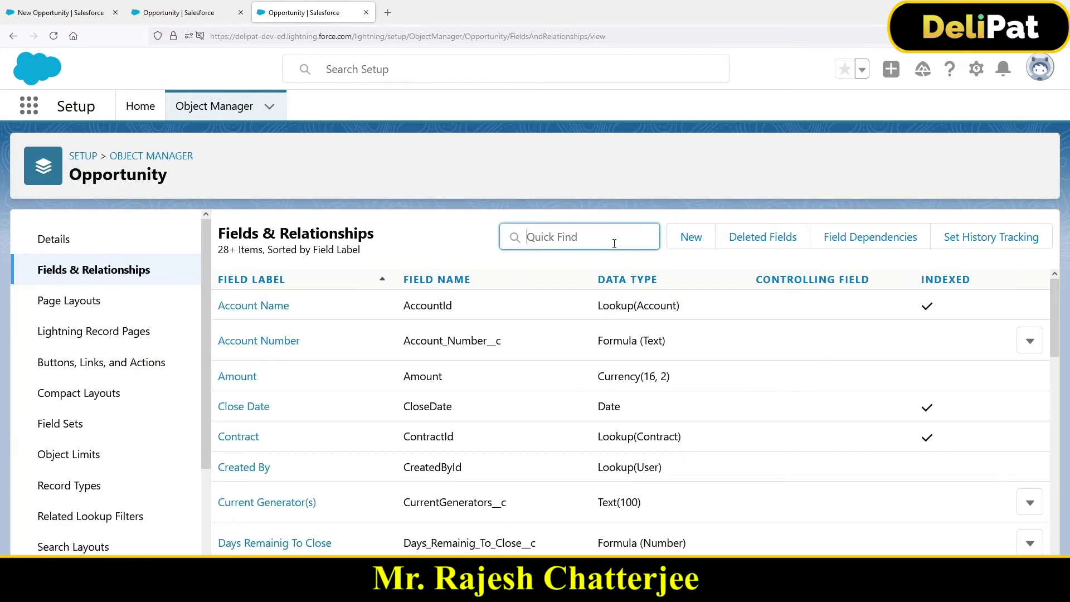
type("type")
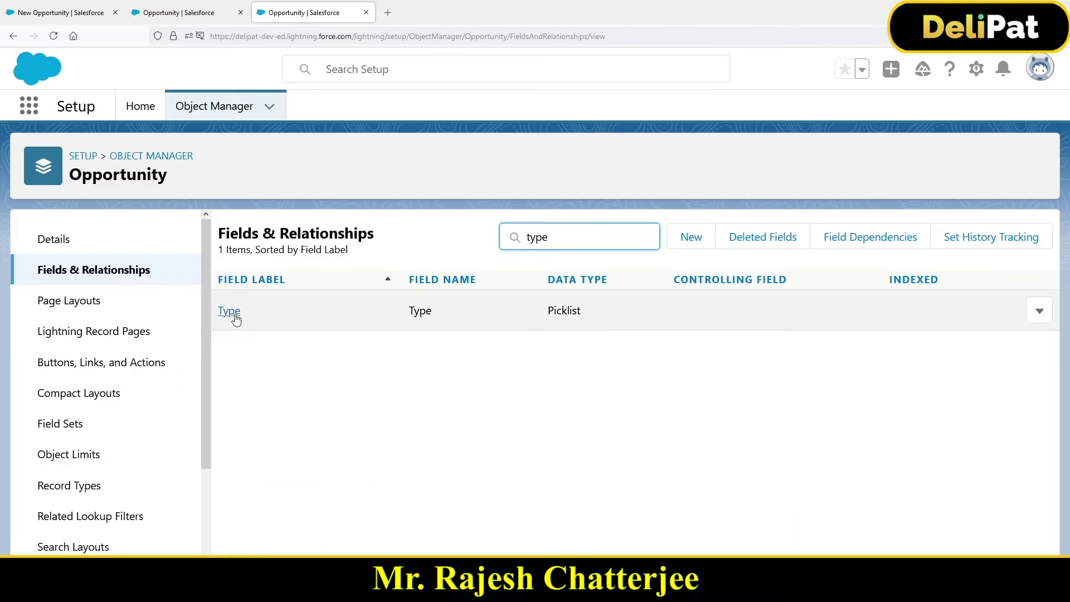
double_click(422, 307)
key("ctrl+c")
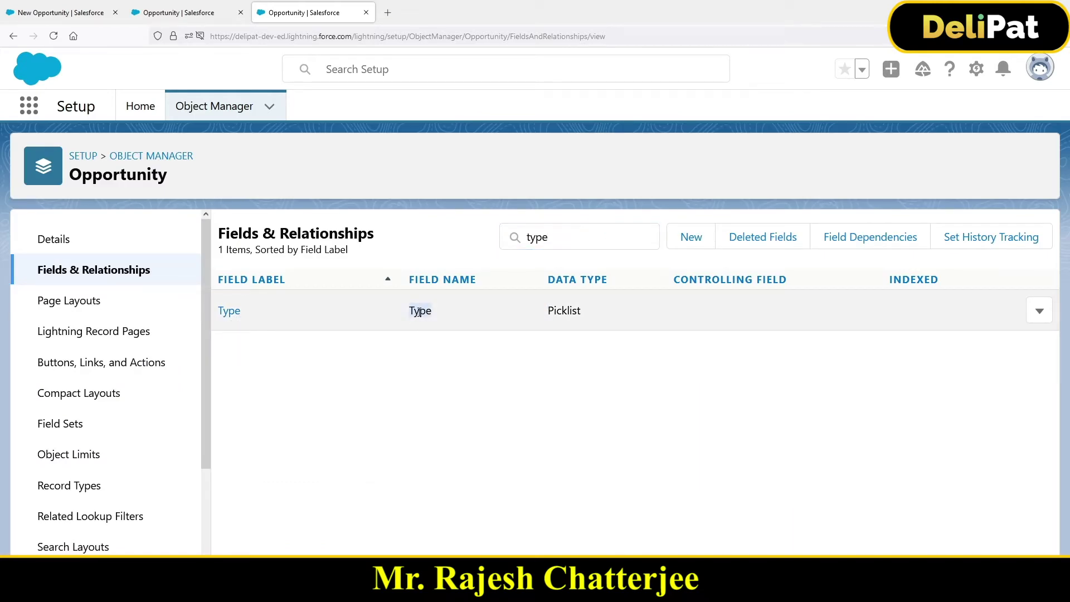
left_click(199, 10)
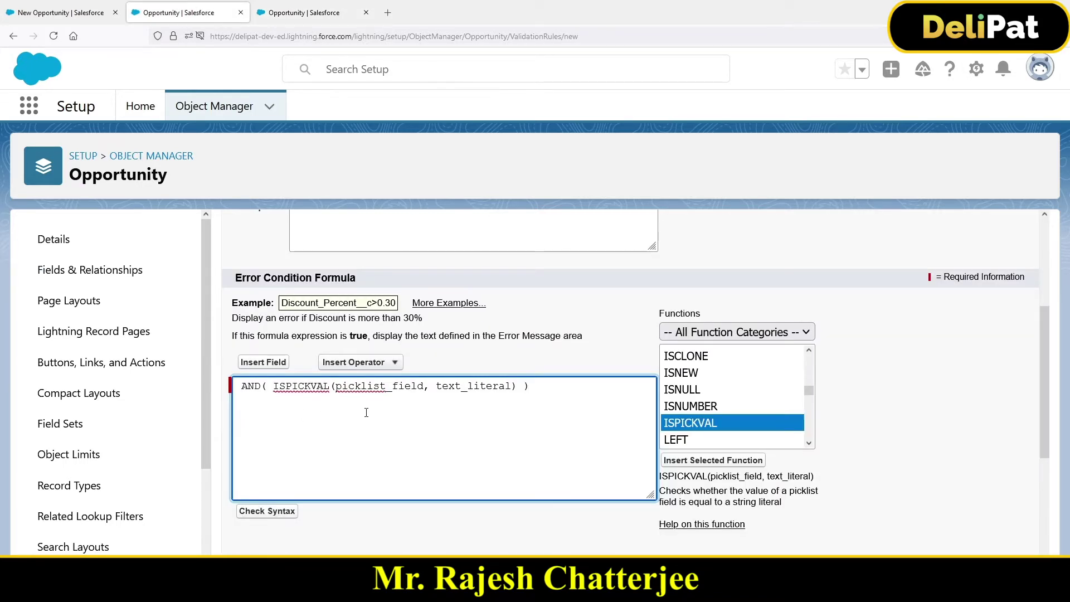
double_click(372, 387)
key("ctrl+v")
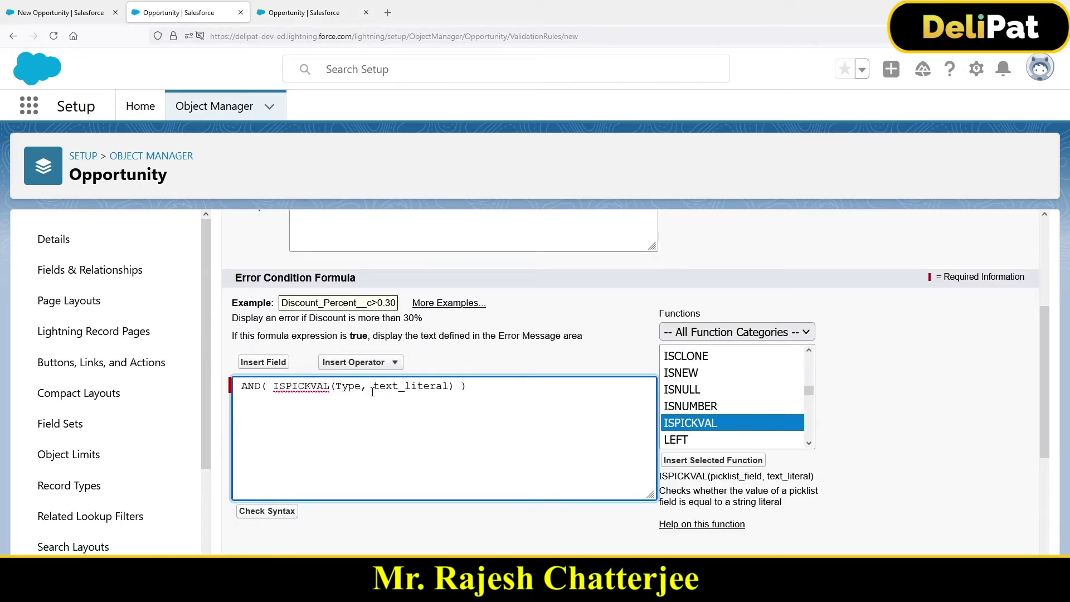
Step: Replace text_literal with 'New Customer', copied from the Type field's picklist values, and add a comma after the ISPICKVAL function
left_click_drag(373, 387, 449, 383)
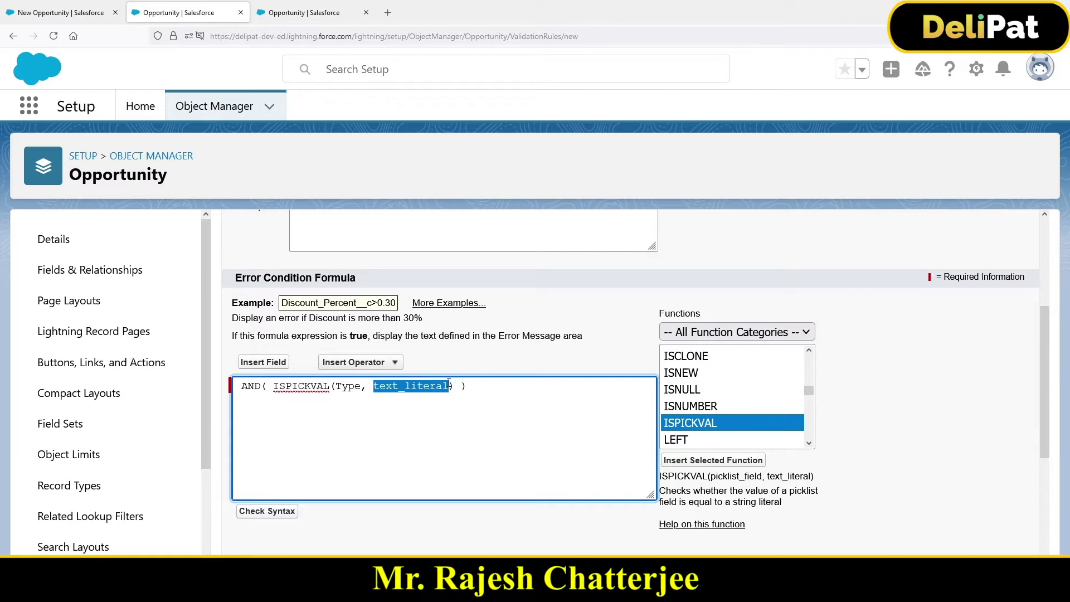
key("BackSpace")
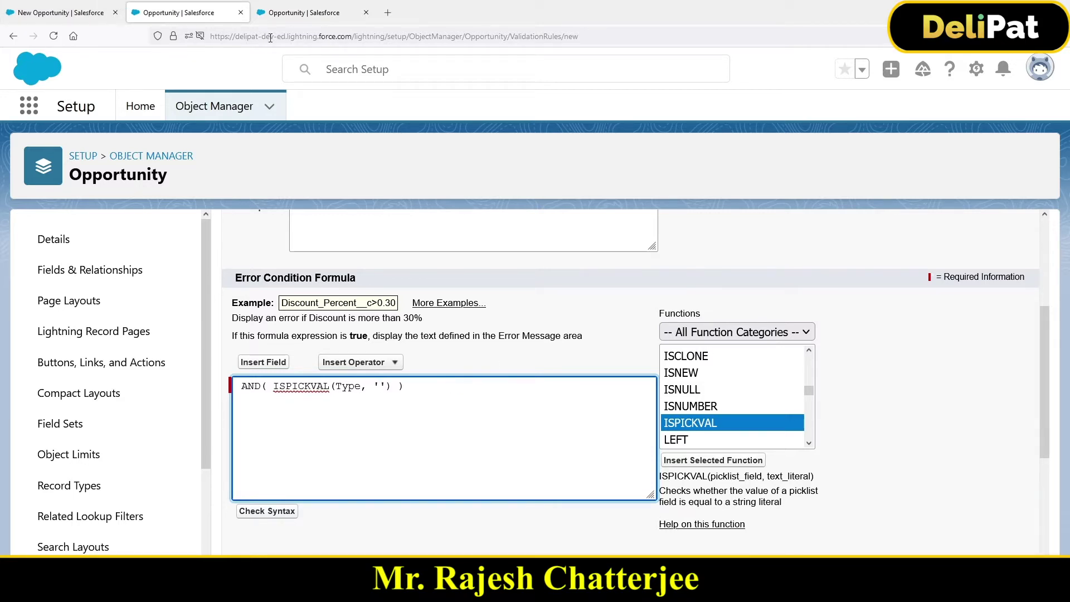
left_click(301, 13)
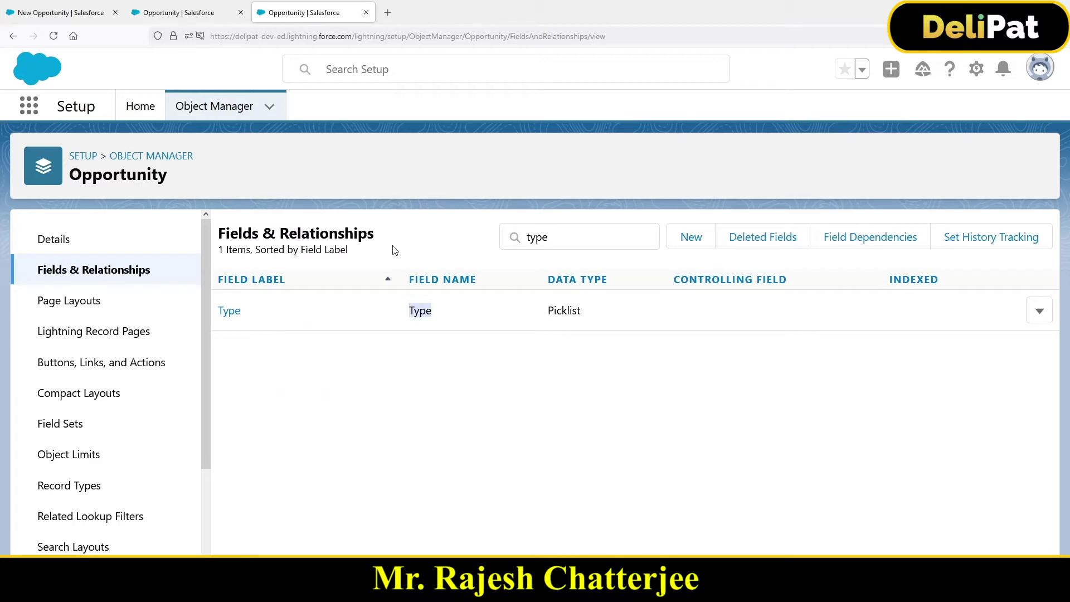
left_click(232, 312)
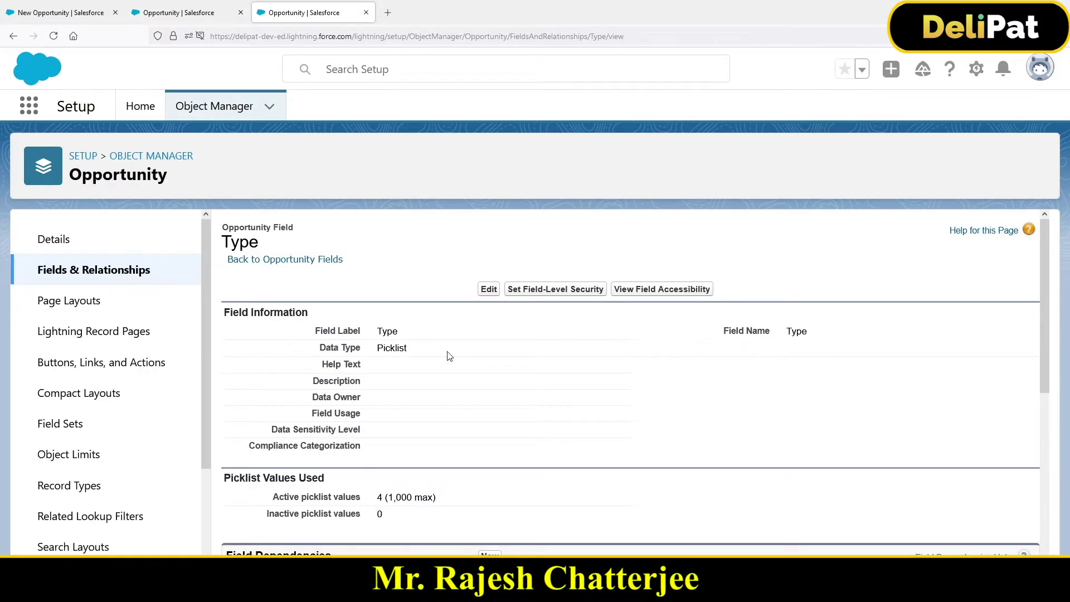
scroll(495, 365, "down", 5)
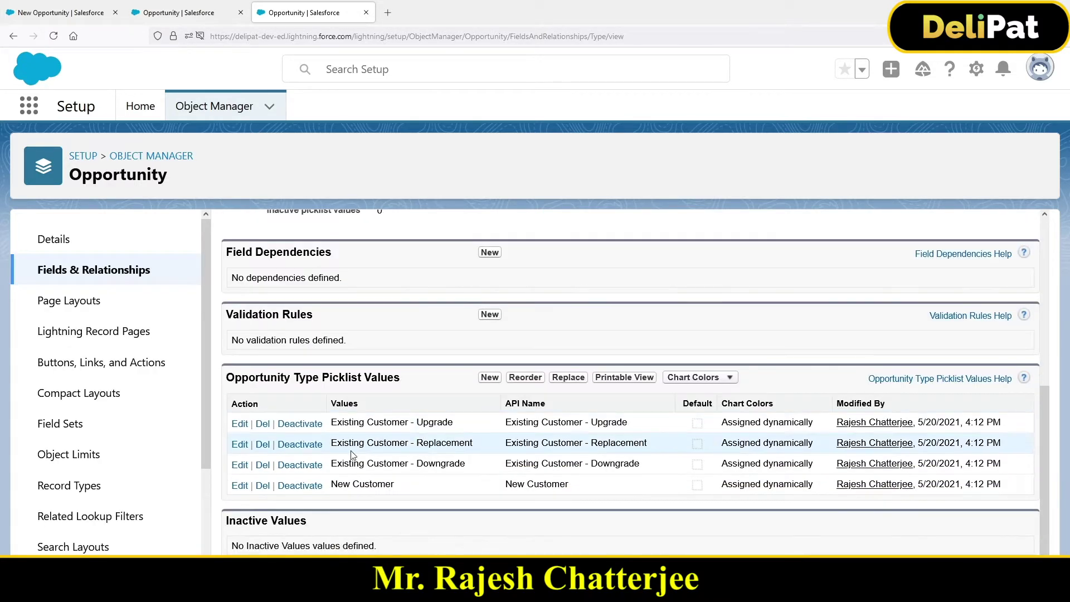
left_click_drag(332, 484, 403, 495)
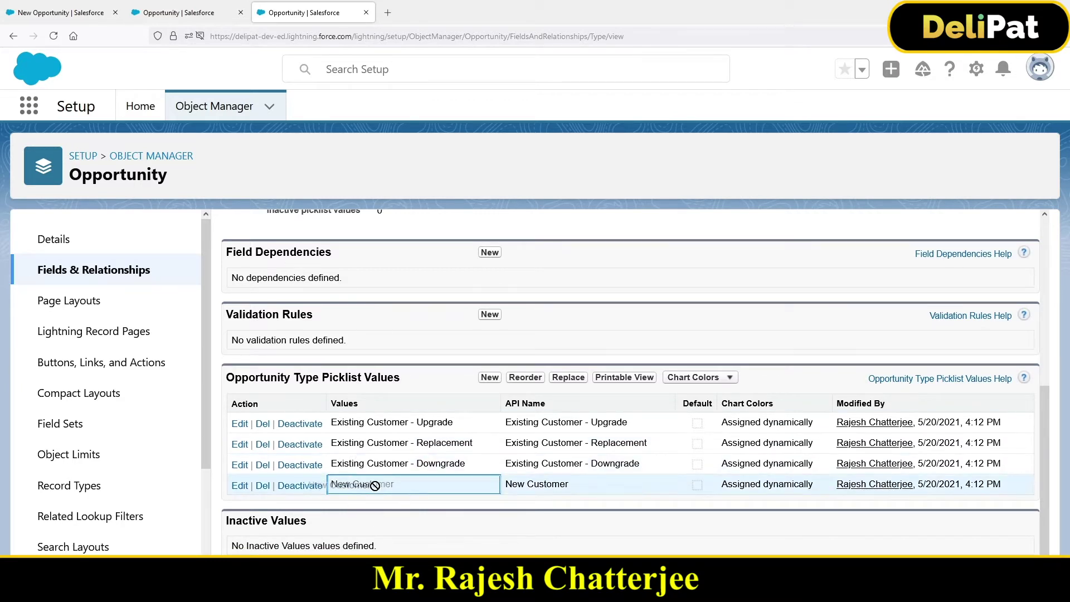
double_click(357, 484)
left_click(355, 484)
key("ctrl+c")
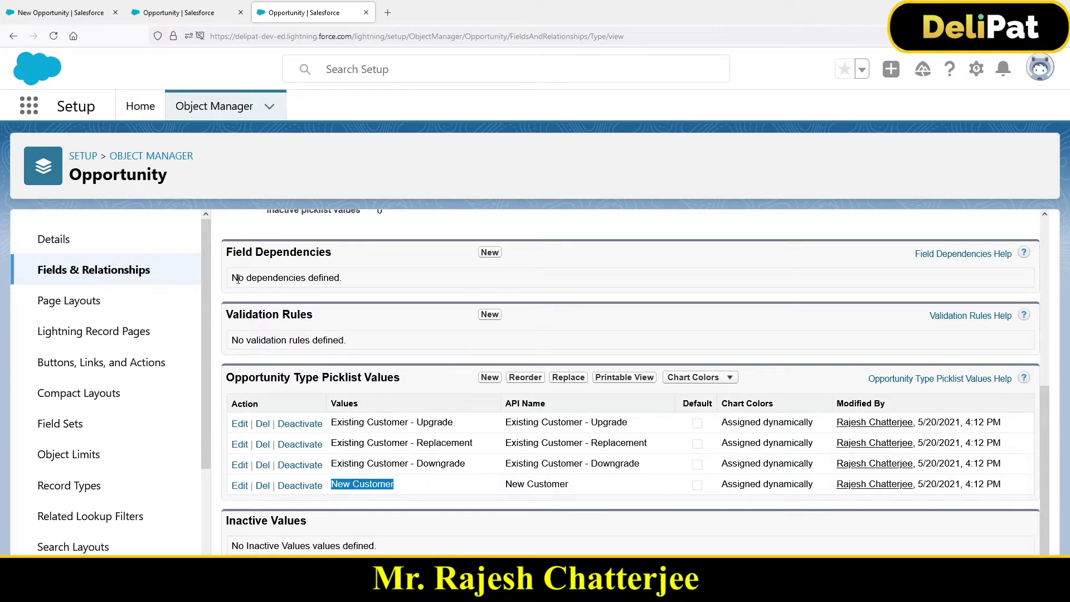
left_click(178, 12)
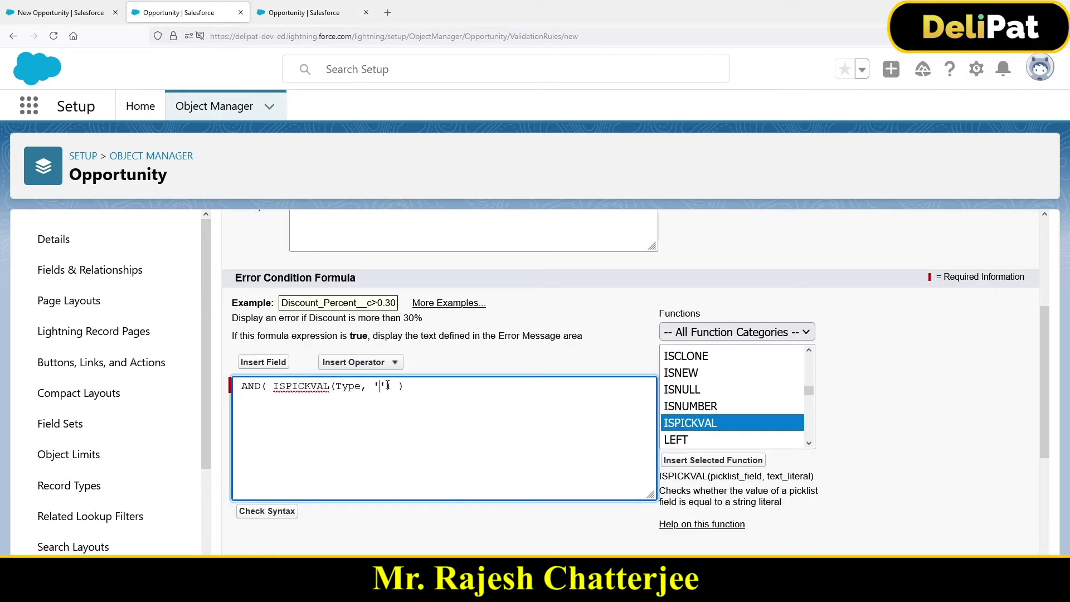
key("ctrl+v")
Step: Check the Lead Source picklist options on the unsaved New Opportunity form and return to the validation rule
left_click(62, 13)
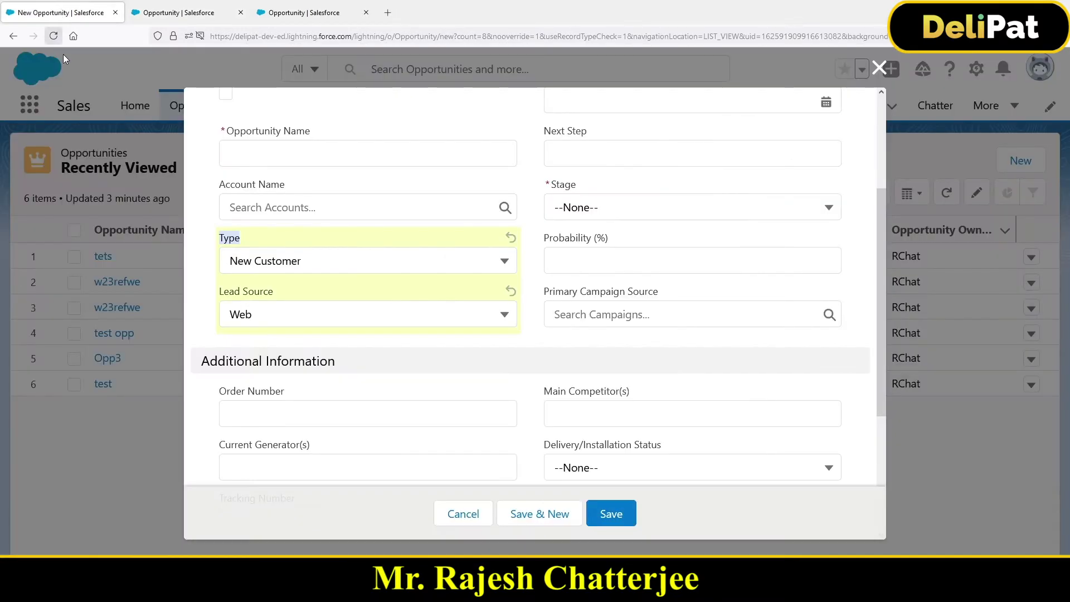
left_click(223, 295)
left_click(278, 323)
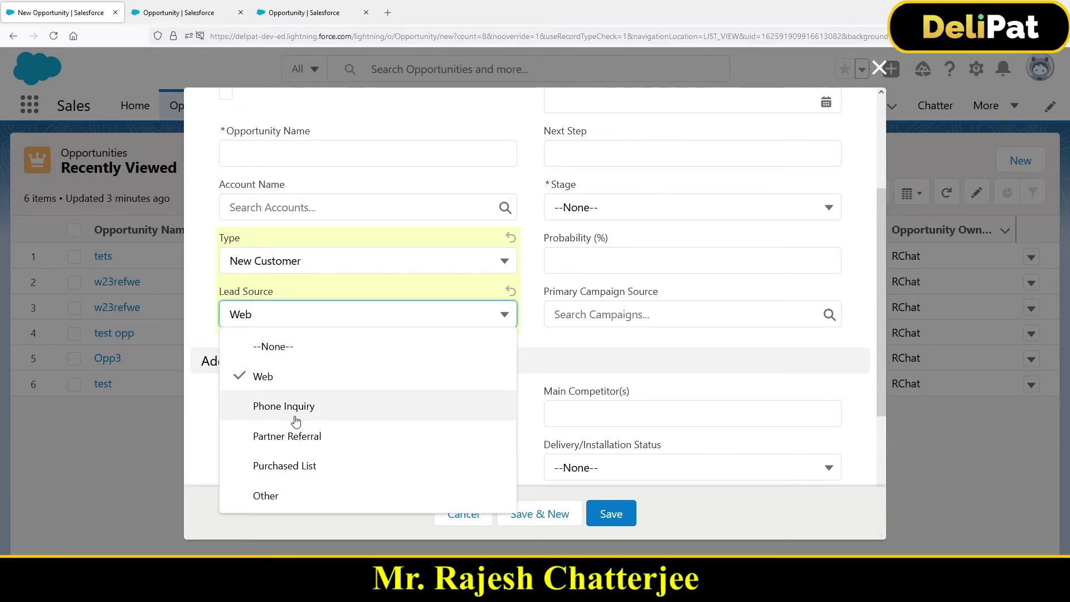
left_click(280, 17)
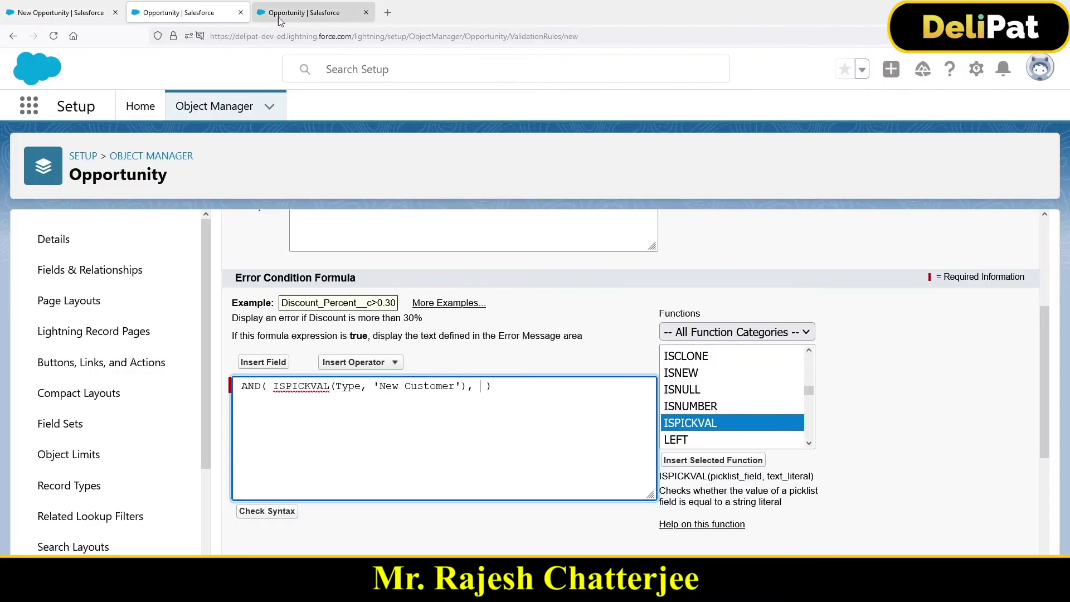
Step: Search the Opportunity fields for "sour" and copy the field name of Lead Source
left_click(322, 17)
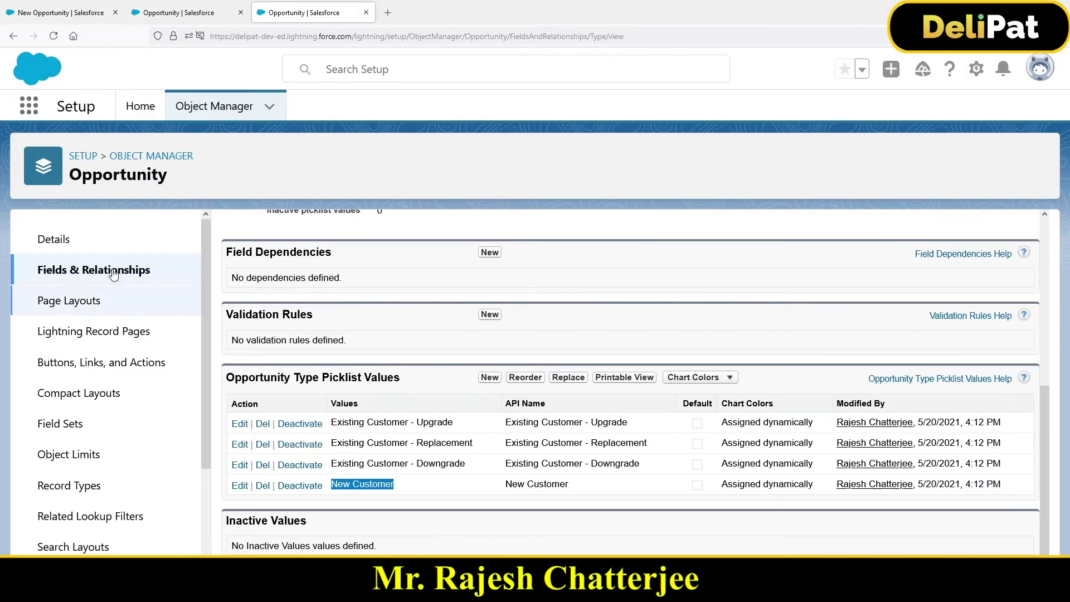
left_click(80, 275)
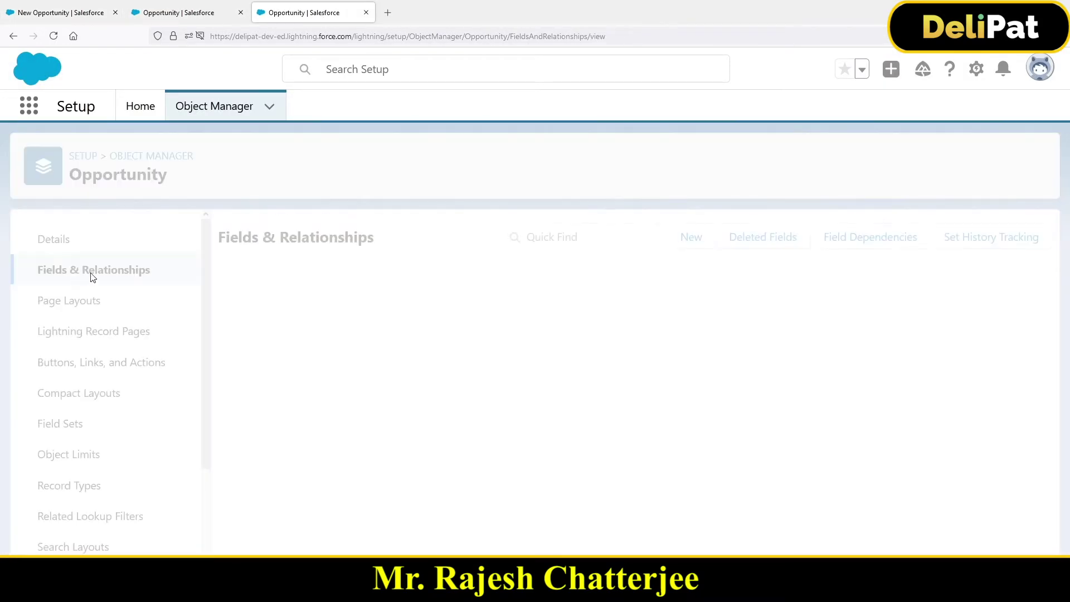
left_click(600, 241)
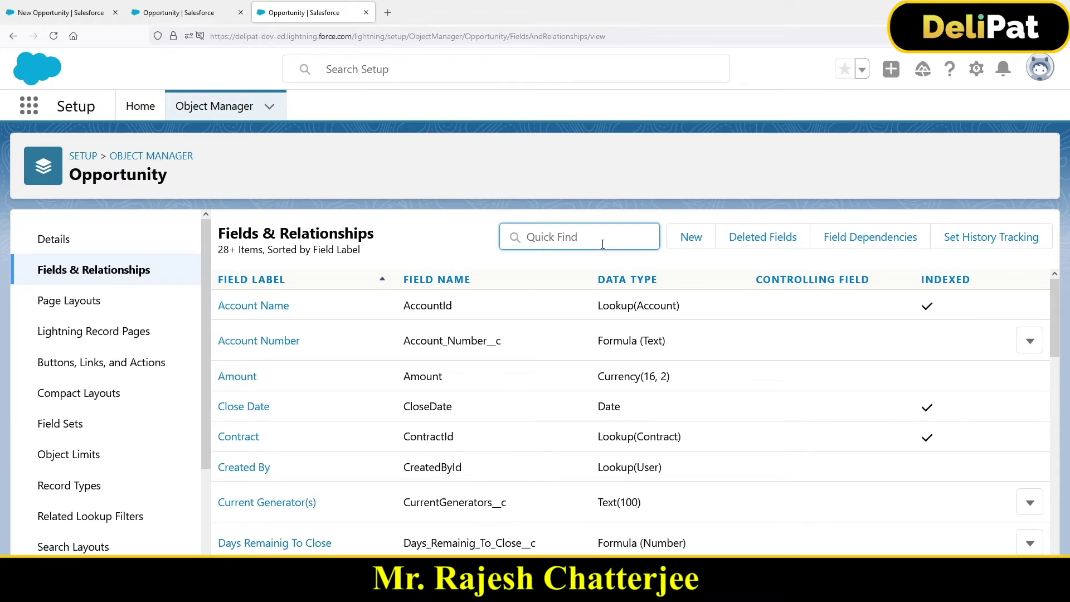
left_click(88, 18)
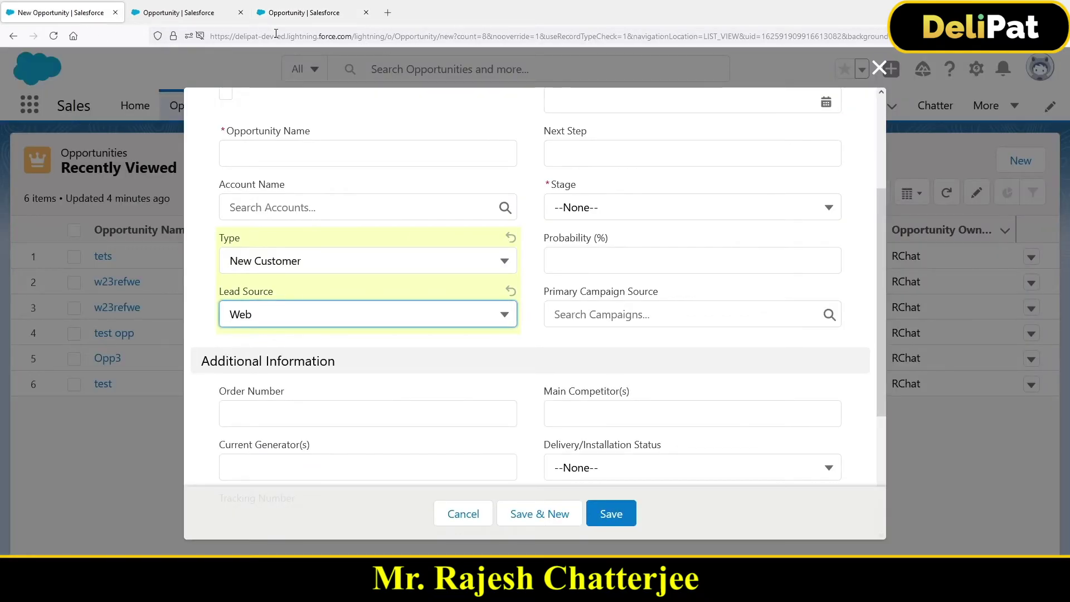
left_click(282, 17)
type("sour")
double_click(453, 312)
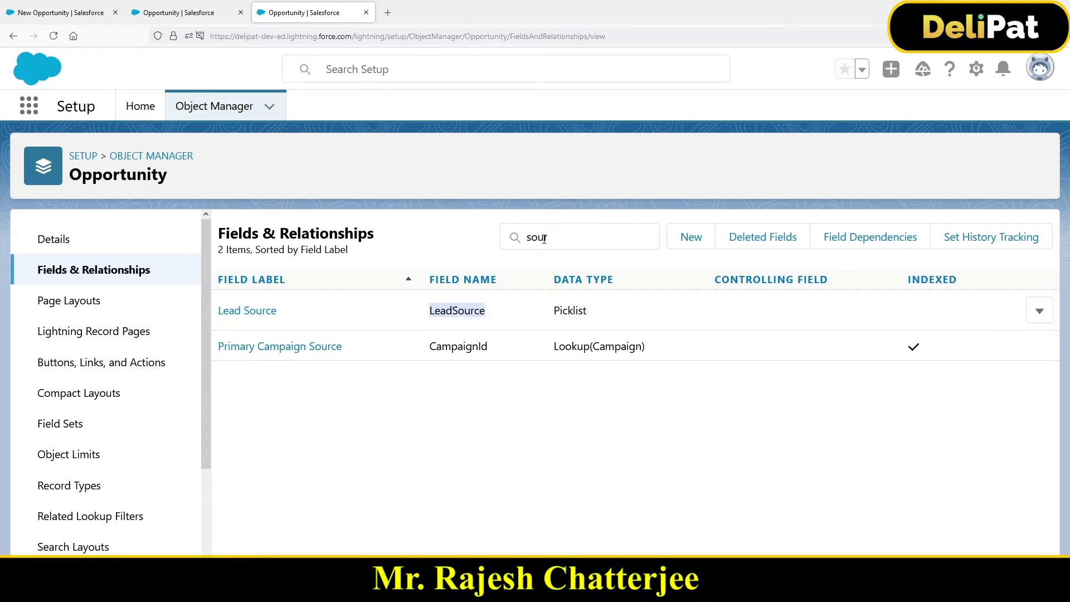
key("shift+Tab")
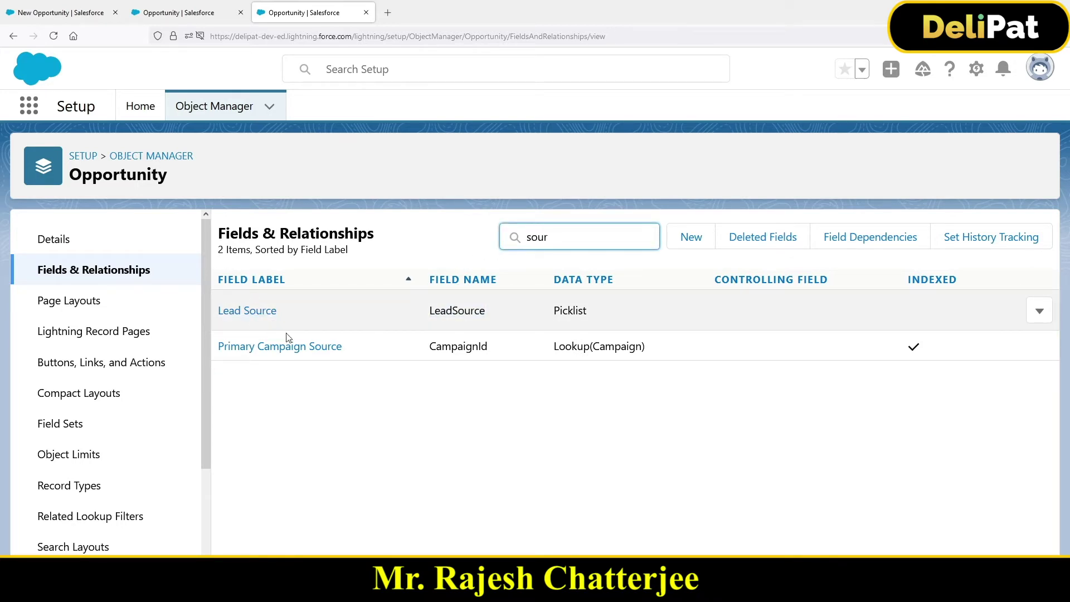
double_click(451, 311)
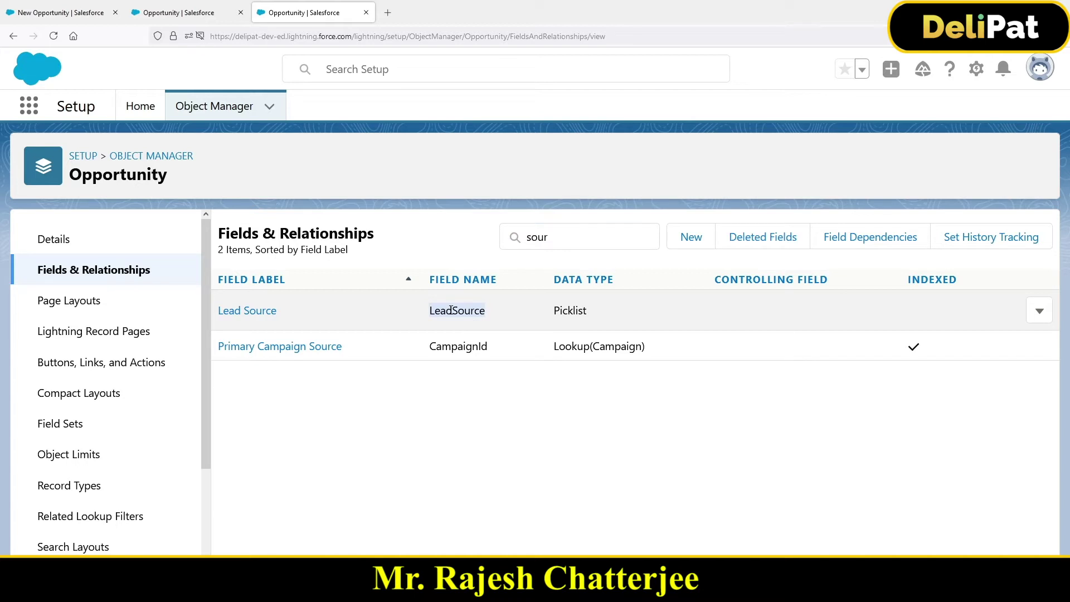
Step: Copy ISPICKVAL(Type, 'New Customer') in the error condition formula and paste it as the second argument of AND
left_click(182, 13)
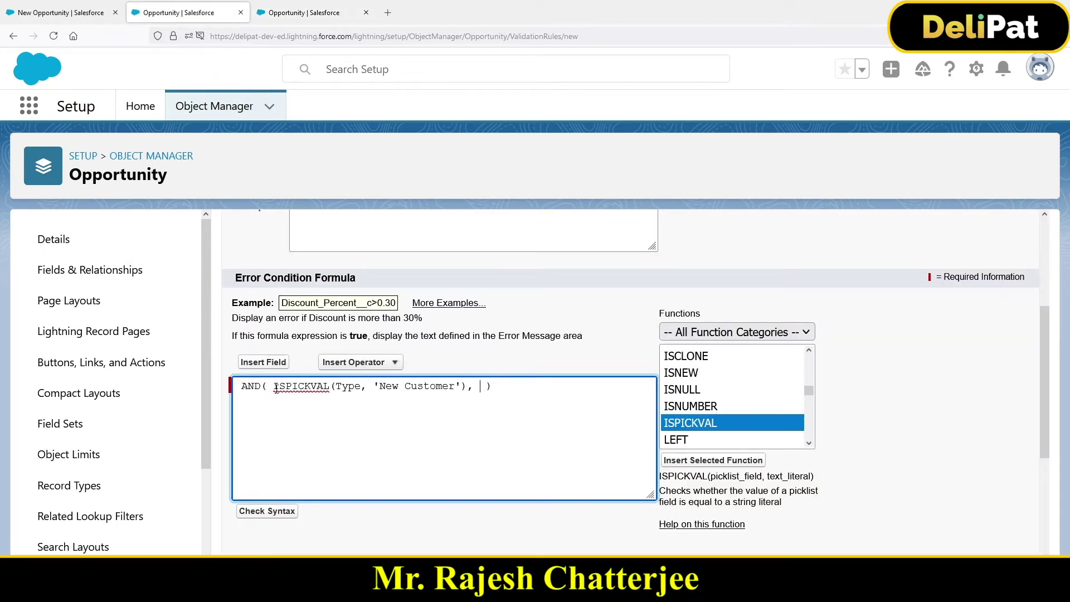
left_click_drag(275, 386, 467, 386)
key("ctrl+c")
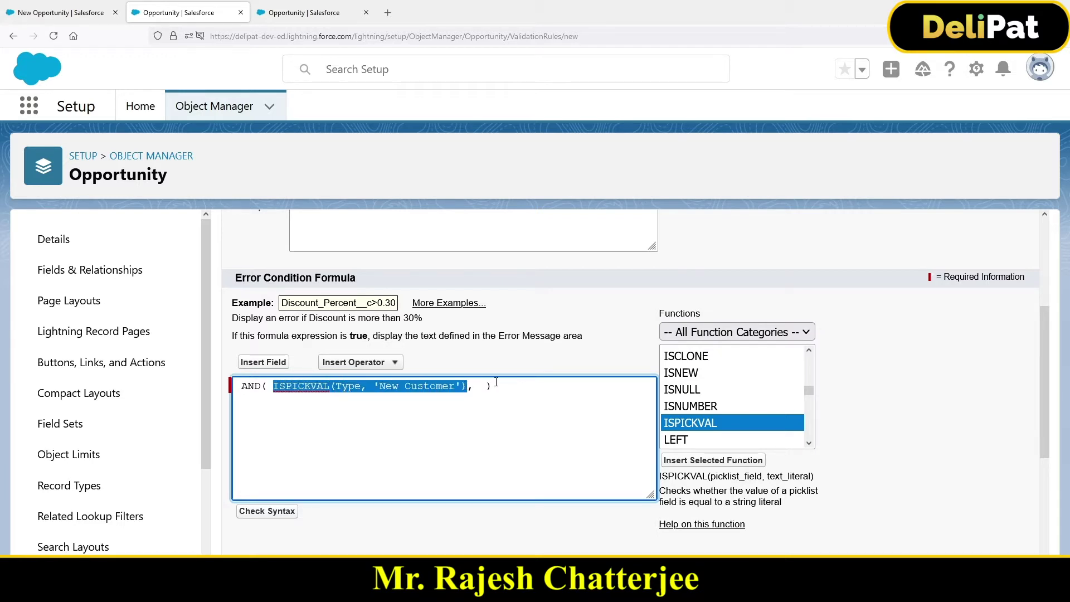
left_click(487, 387)
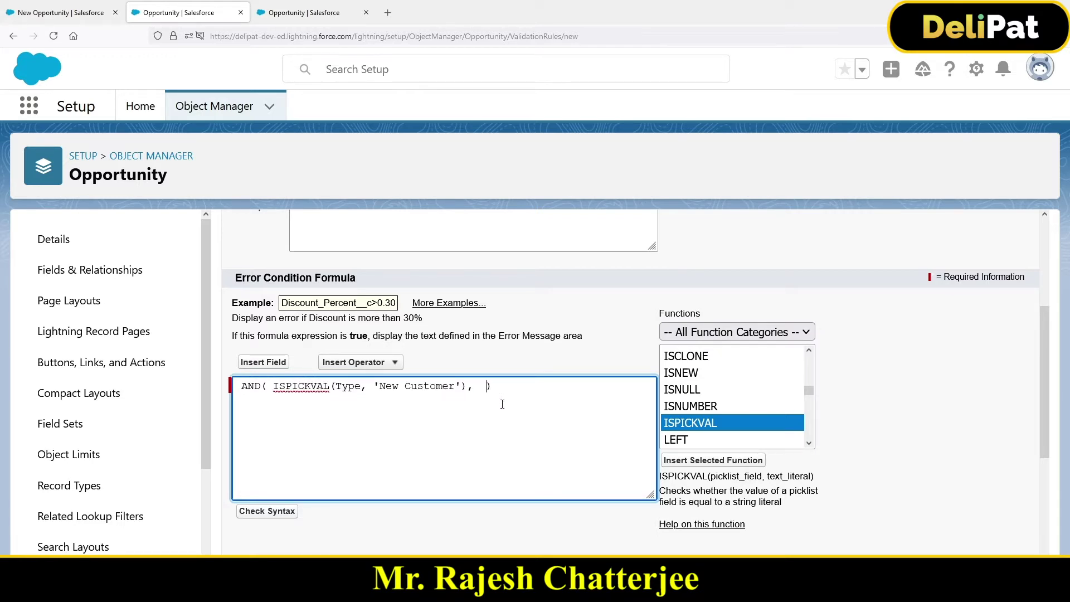
key("ctrl+v")
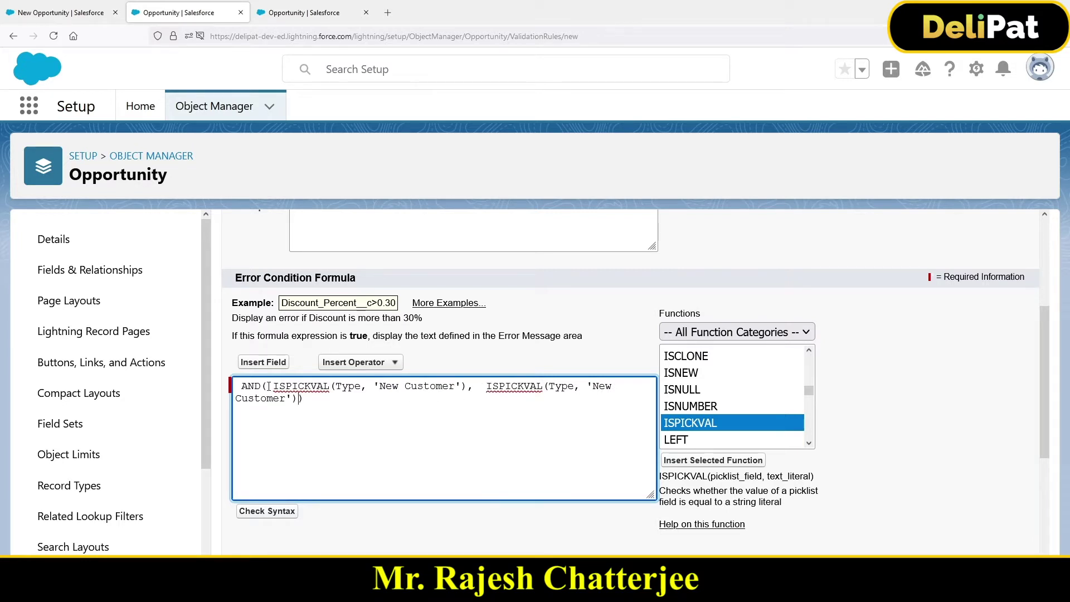
Step: Replace Type with LeadSource in the second ISPICKVAL function of the error condition formula
left_click(304, 13)
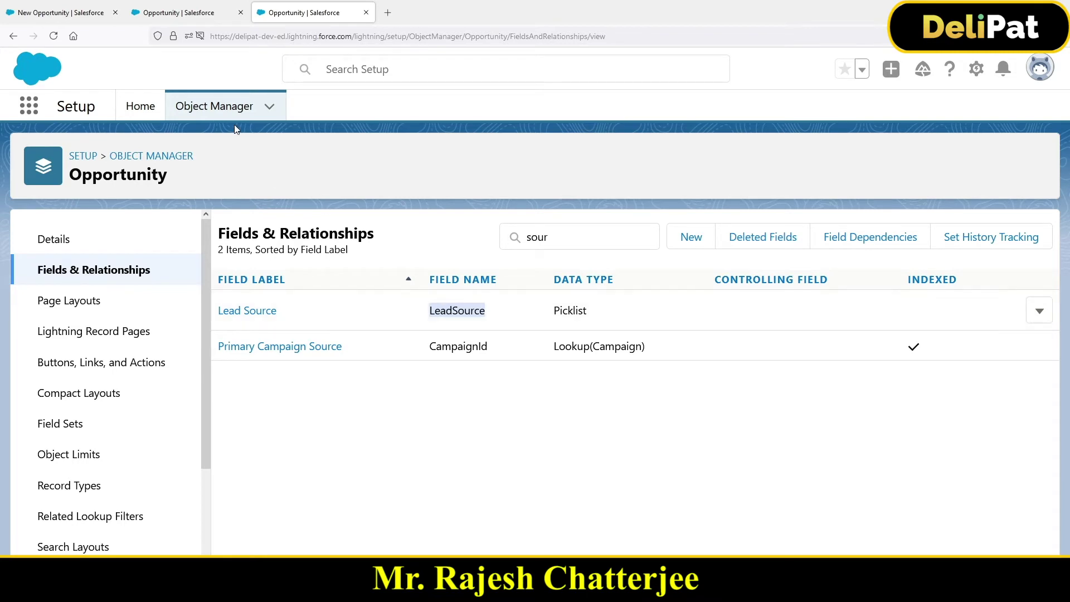
left_click(179, 12)
double_click(557, 386)
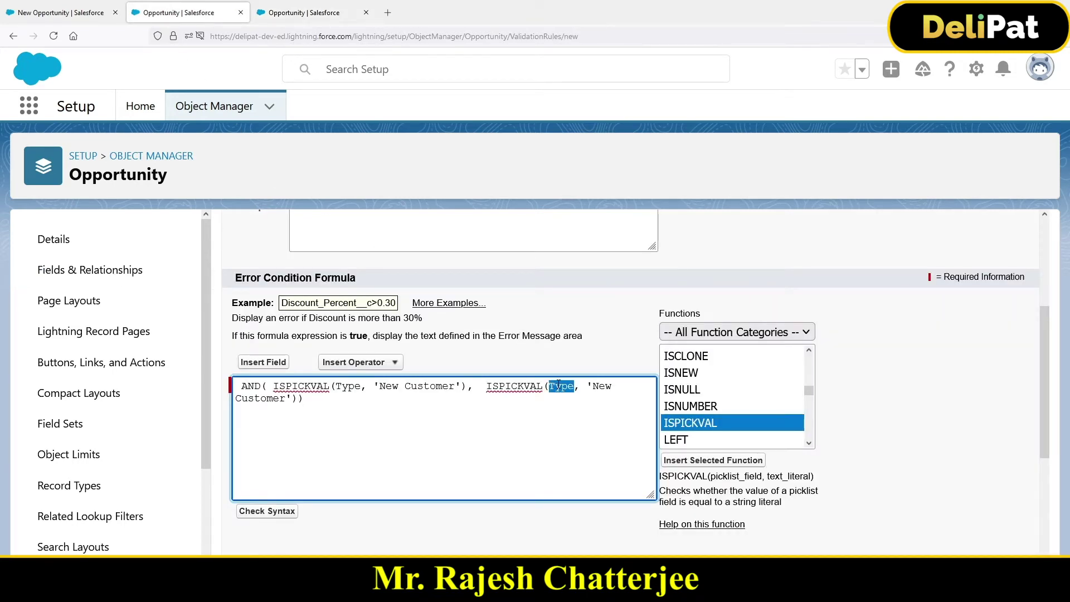
type("LeadSource")
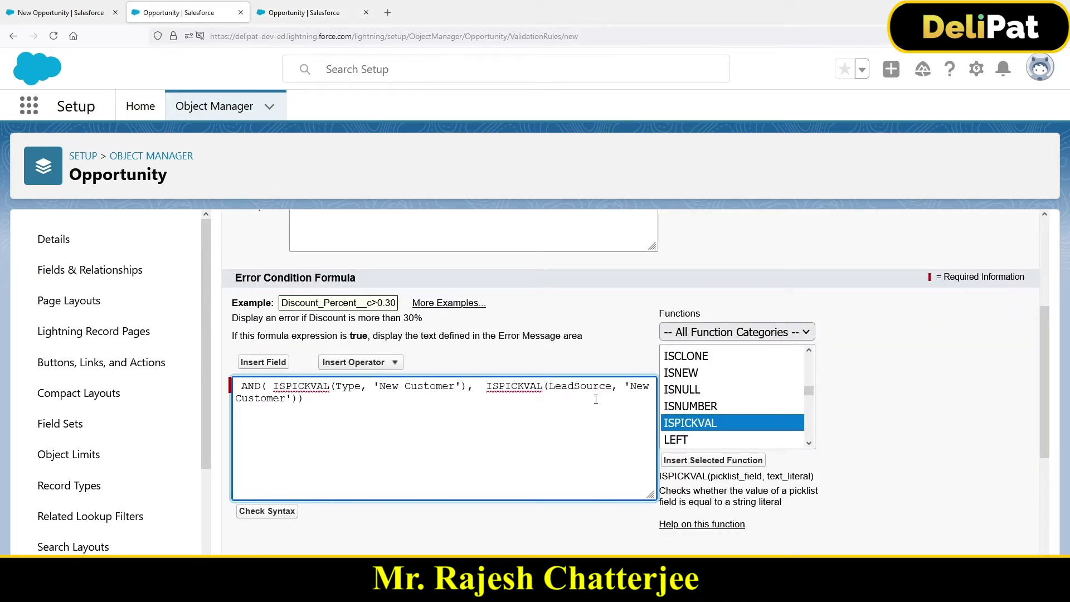
Step: Replace 'New Customer' in the second ISPICKVAL with 'Phone Inquiry', copied from the API names of the Lead Source field's picklist values
left_click(303, 12)
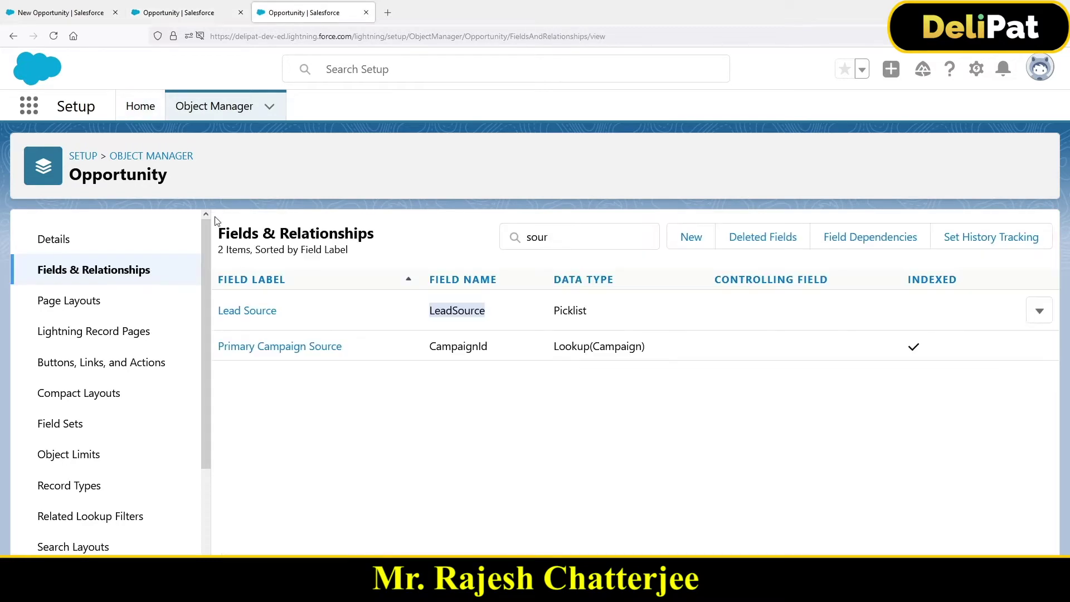
left_click(248, 317)
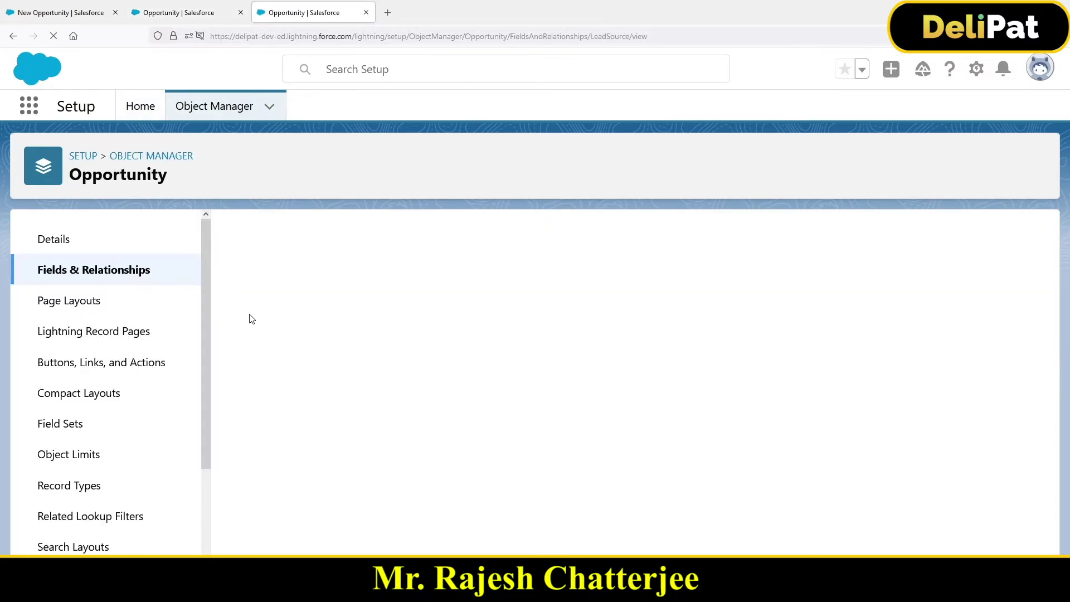
scroll(370, 405, "down", 8)
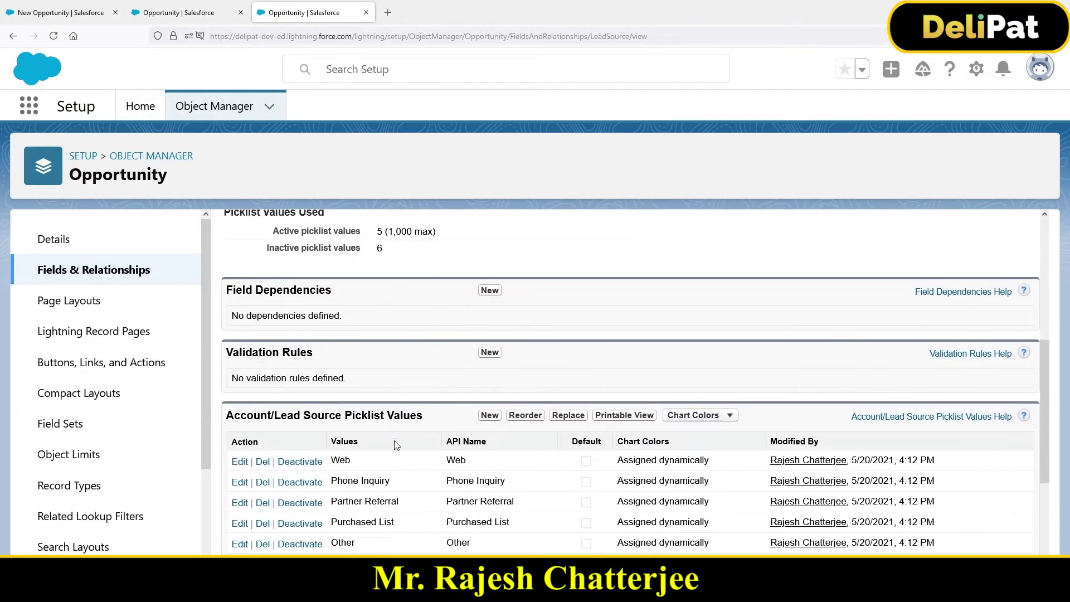
left_click_drag(447, 314, 509, 315)
key("ctrl+c")
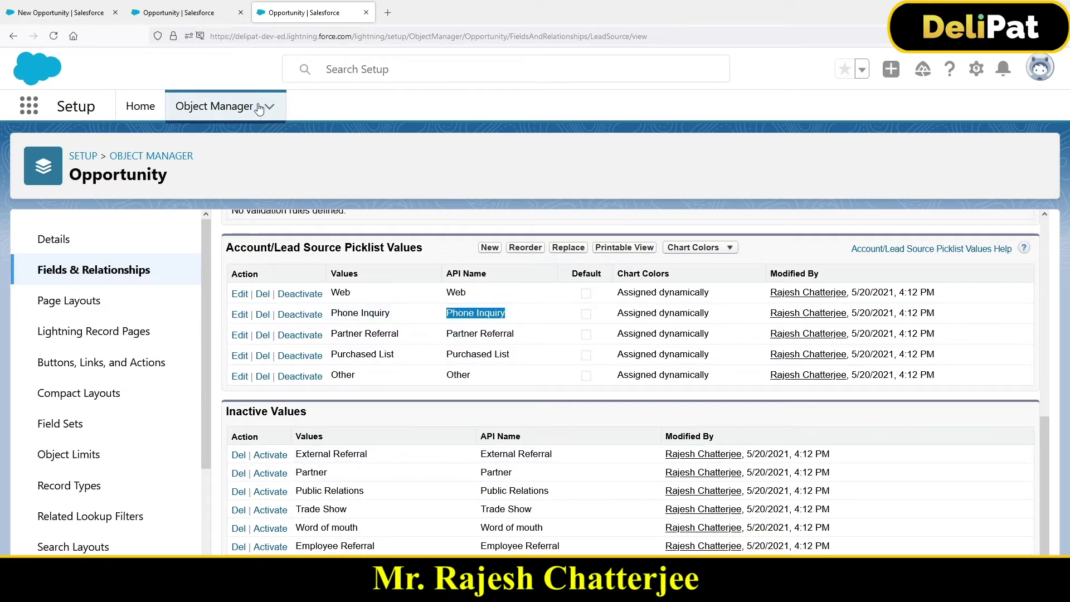
left_click(183, 13)
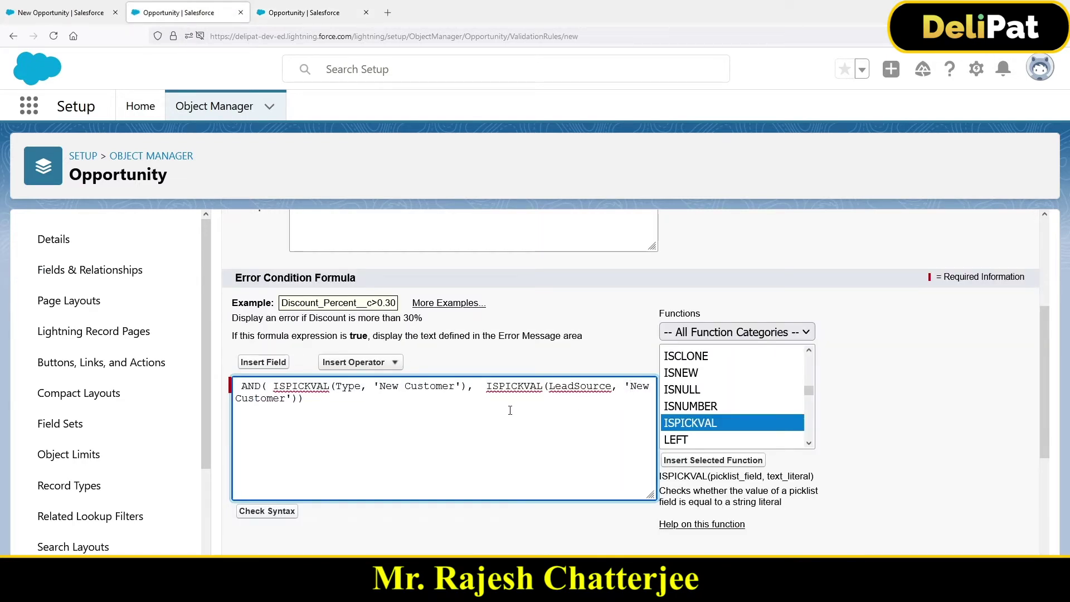
left_click(287, 398, "shift")
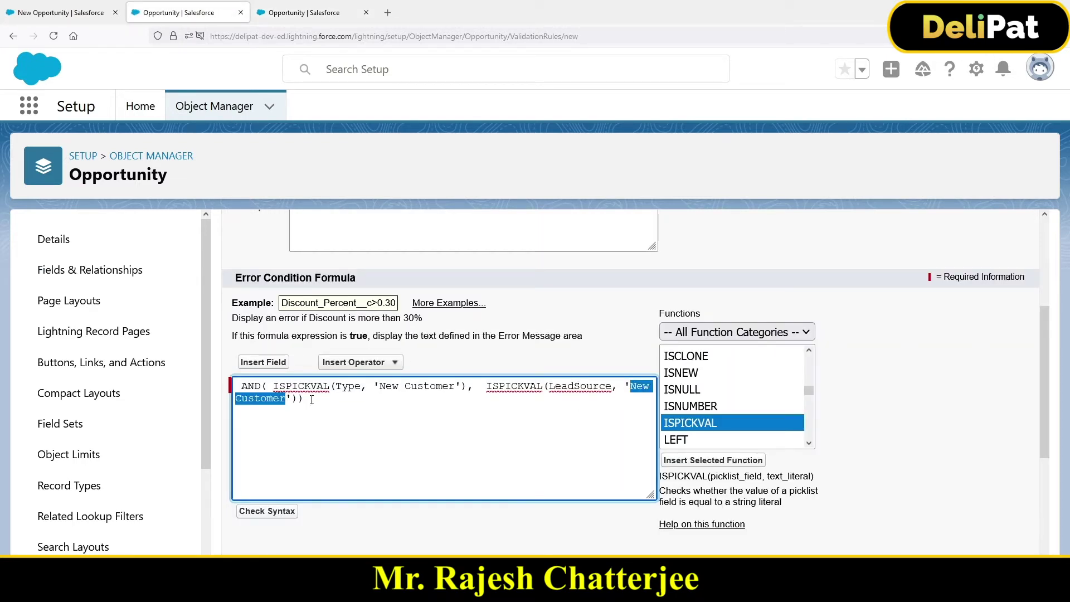
key("ctrl+v")
Step: Turn off spell checking in the formula box and move the second ISPICKVAL function onto its own line
right_click(311, 386)
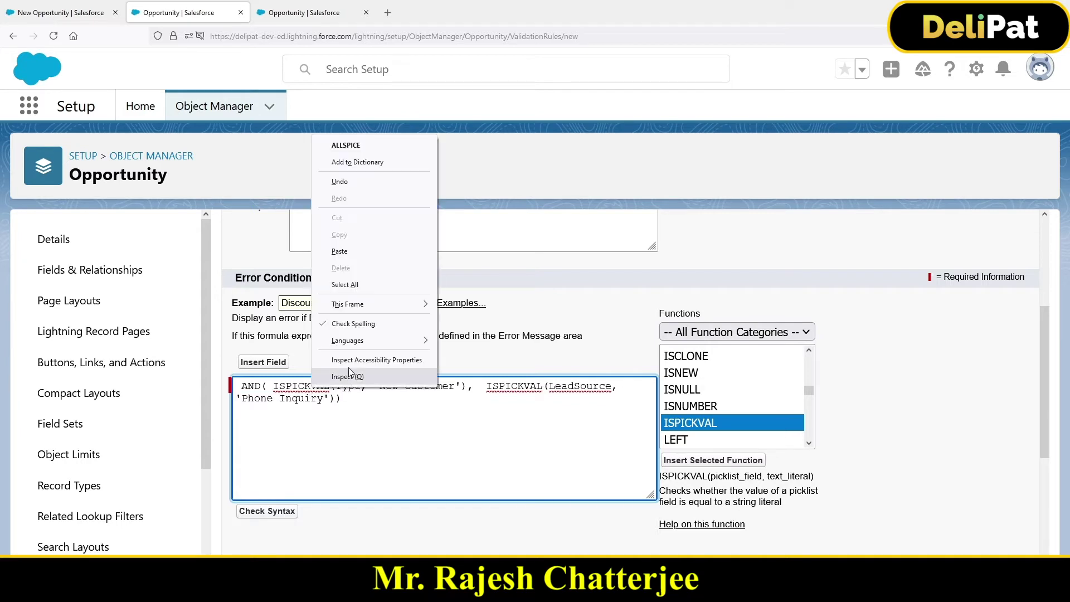
left_click(348, 325)
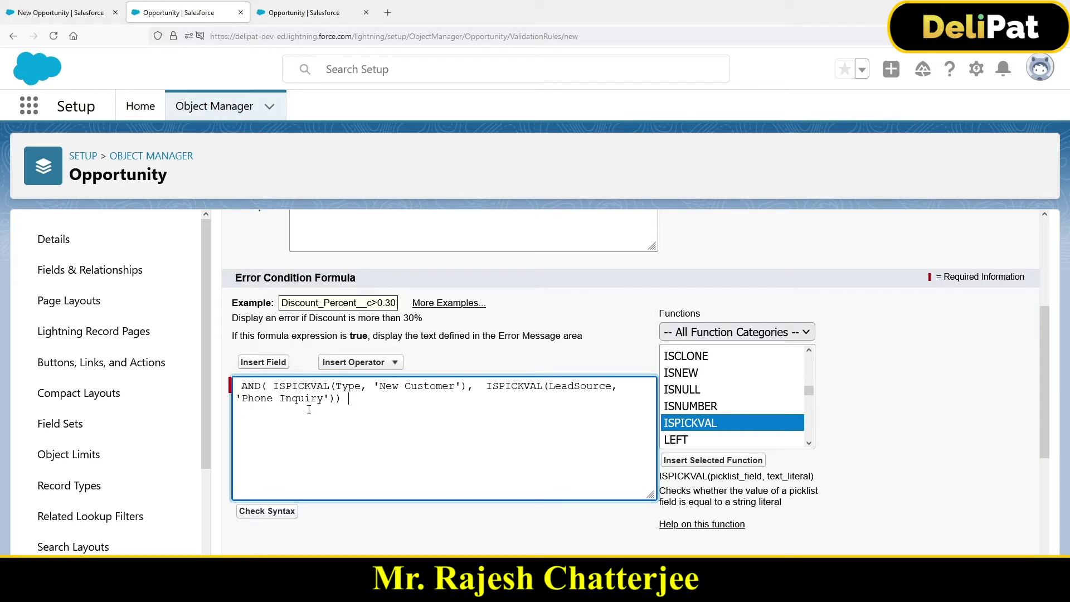
left_click(486, 385)
key("Return")
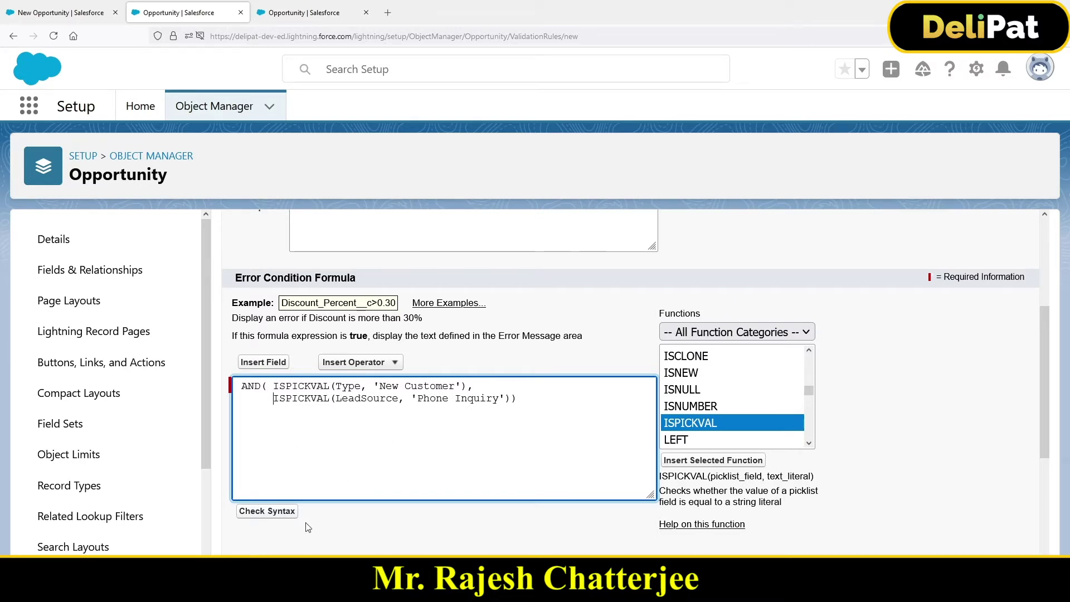
Step: Review the matching parentheses of AND and both ISPICKVAL functions, and check the formula's syntax
double_click(265, 386)
left_click(511, 397)
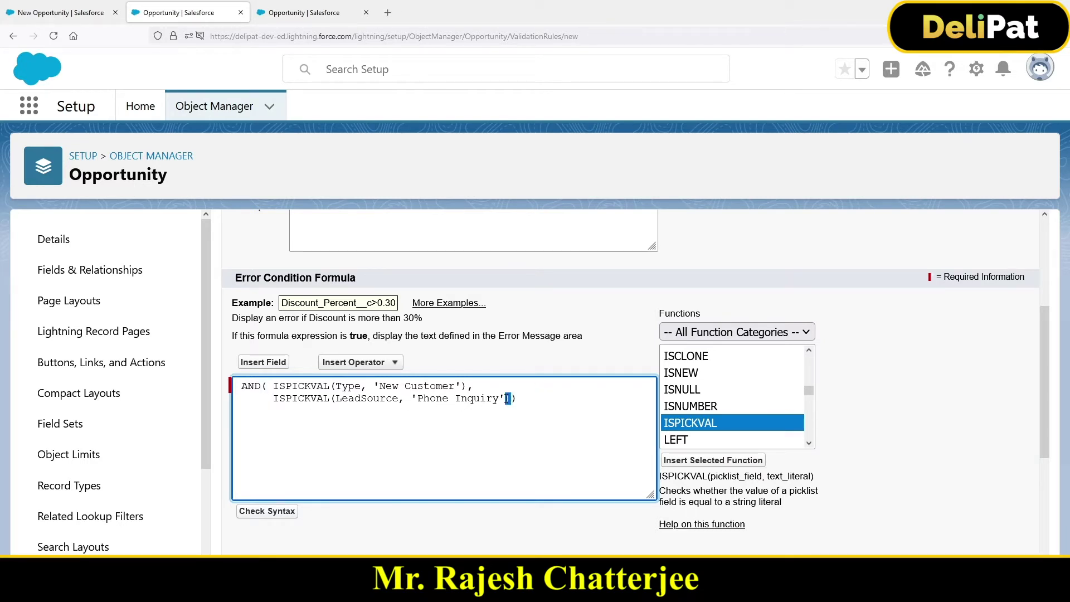
left_click(334, 385)
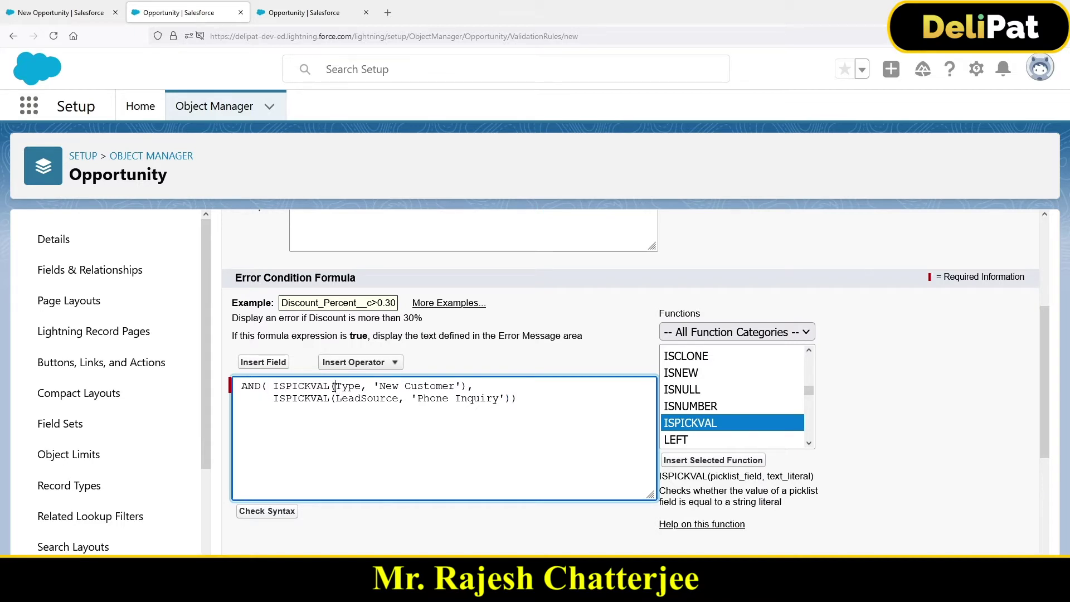
left_click(468, 386)
left_click(335, 399)
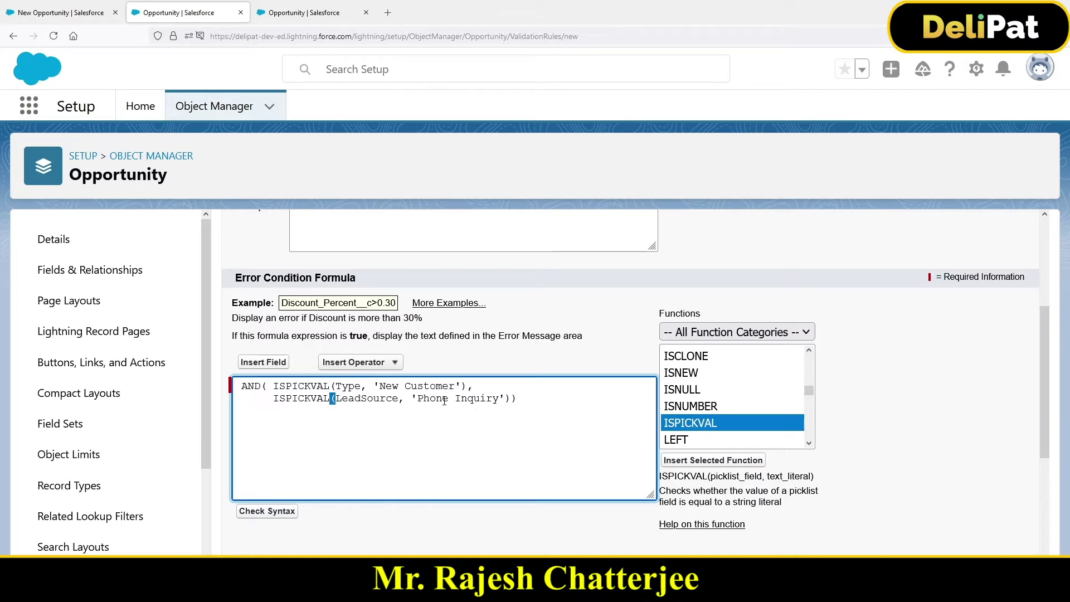
left_click(515, 402)
left_click(289, 516)
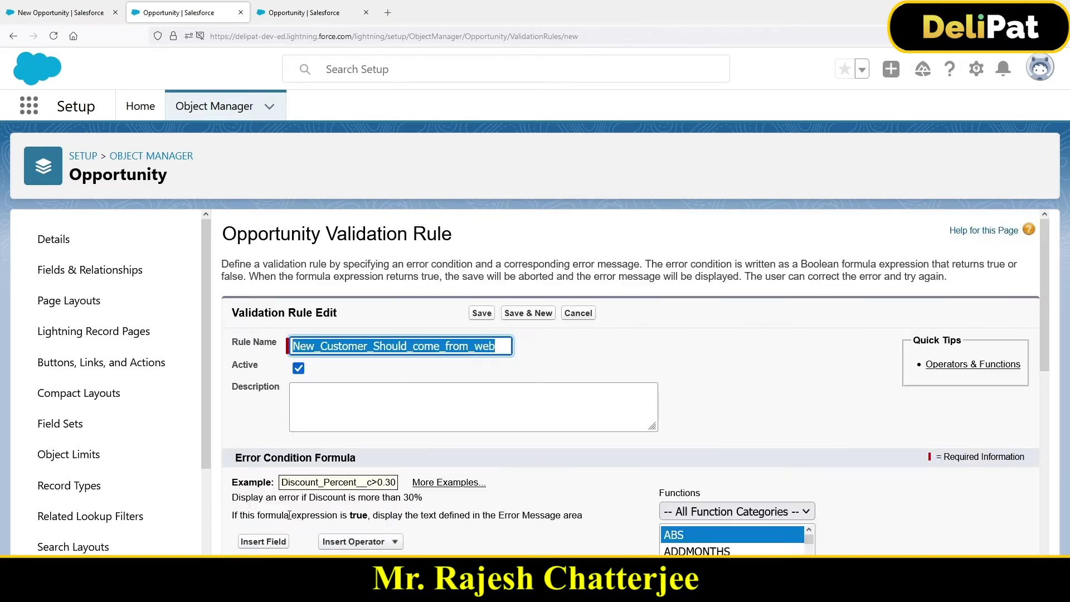
Step: Enter 'New Customer Should Come from Web' as the validation rule's error message
scroll(707, 454, "down", 5)
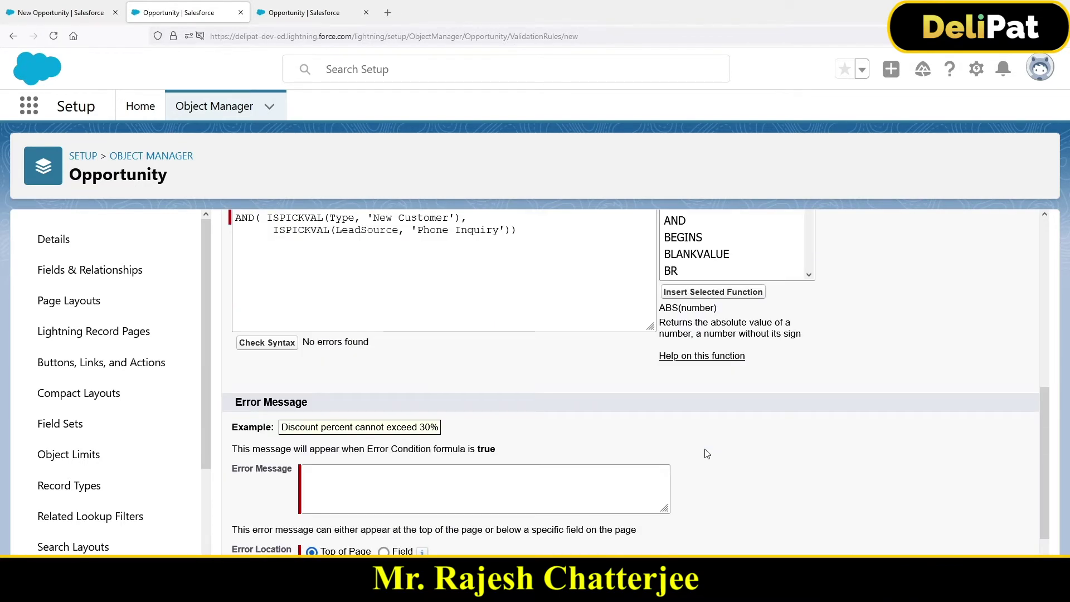
left_click(652, 473)
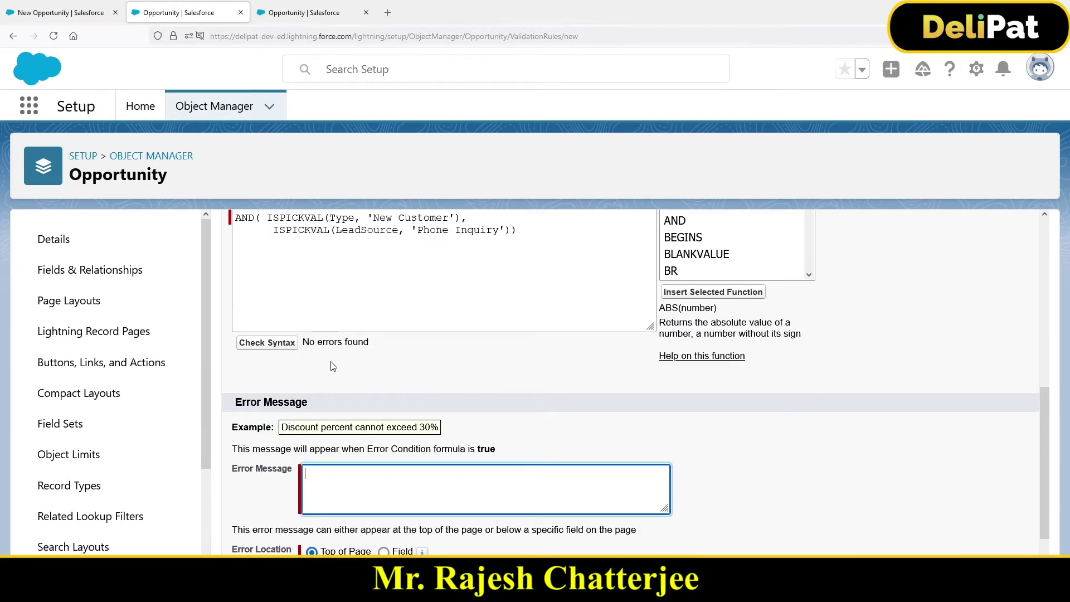
scroll(342, 387, "up", 5)
double_click(349, 346)
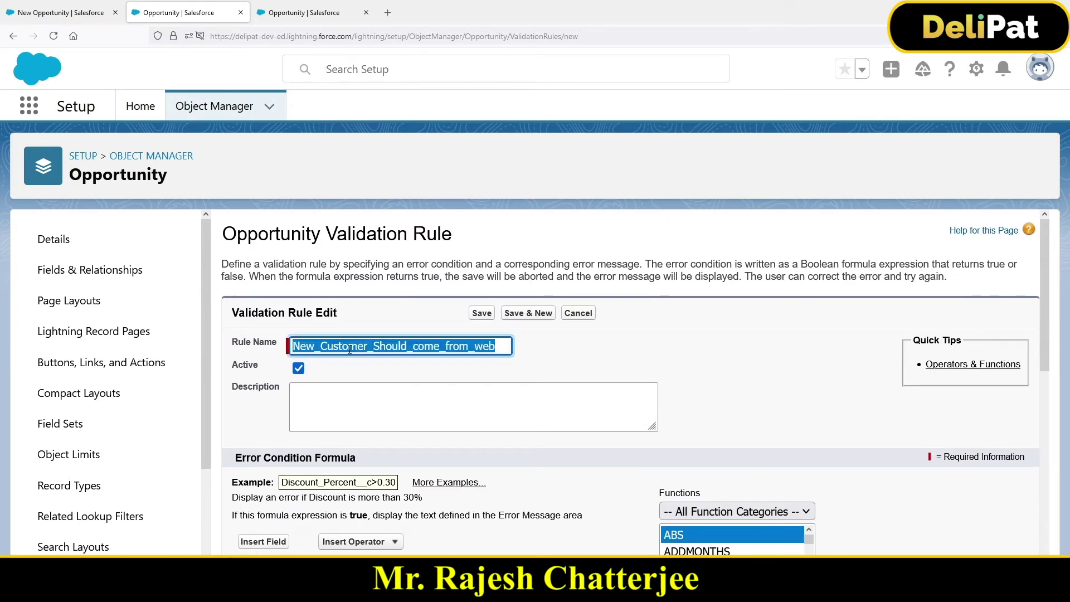
left_click(350, 346)
scroll(515, 526, "down", 5)
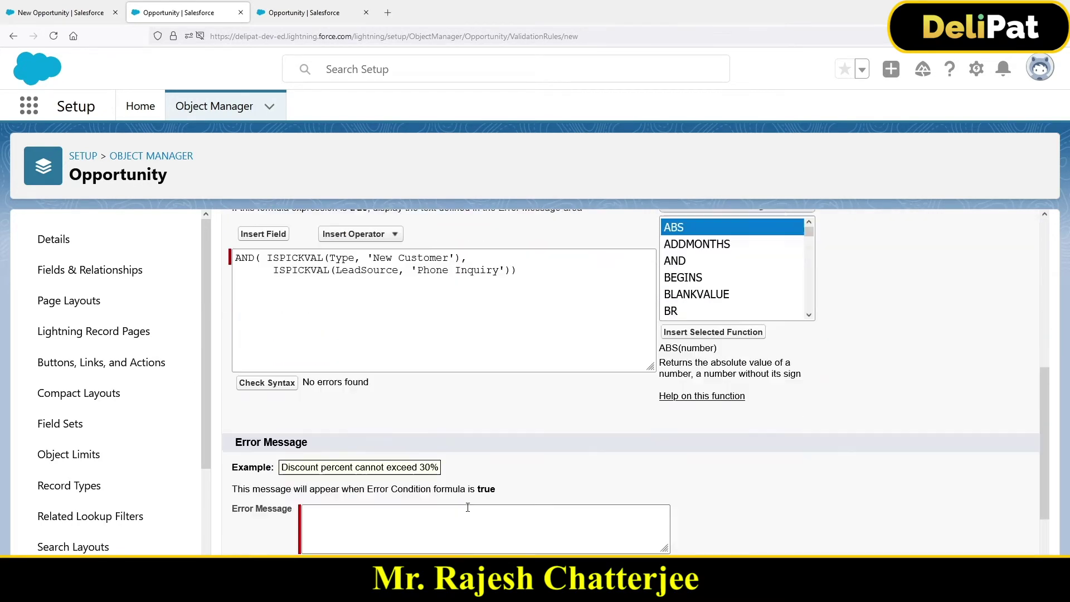
scroll(467, 507, "down", 1)
left_click(376, 481)
type("New ")
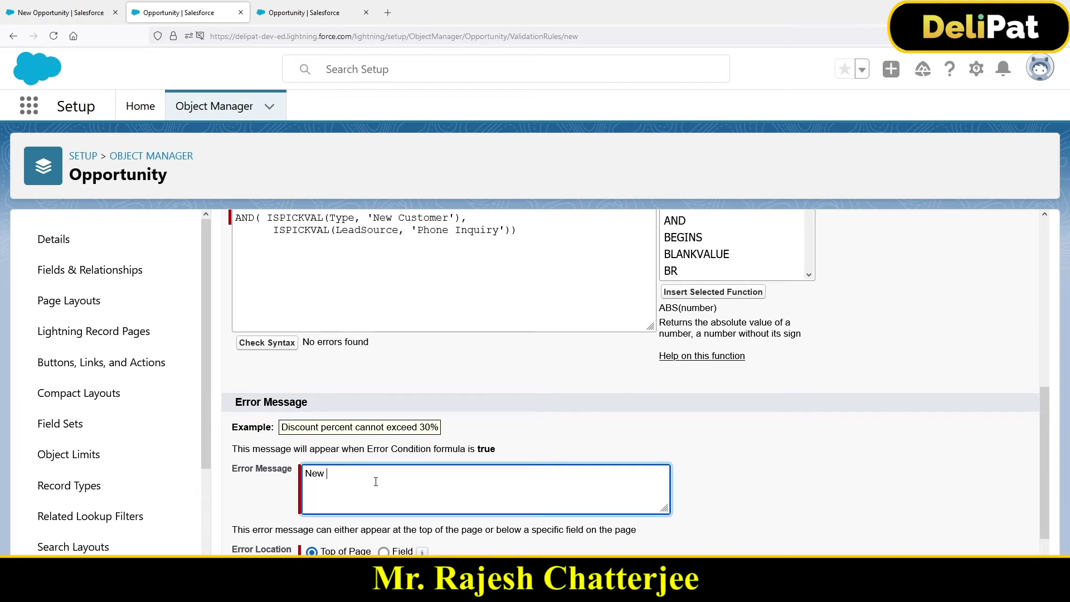
type("Customer Should Come from Web")
Step: Set the error location to the Lead Source field and save the validation rule
scroll(414, 479, "down", 1)
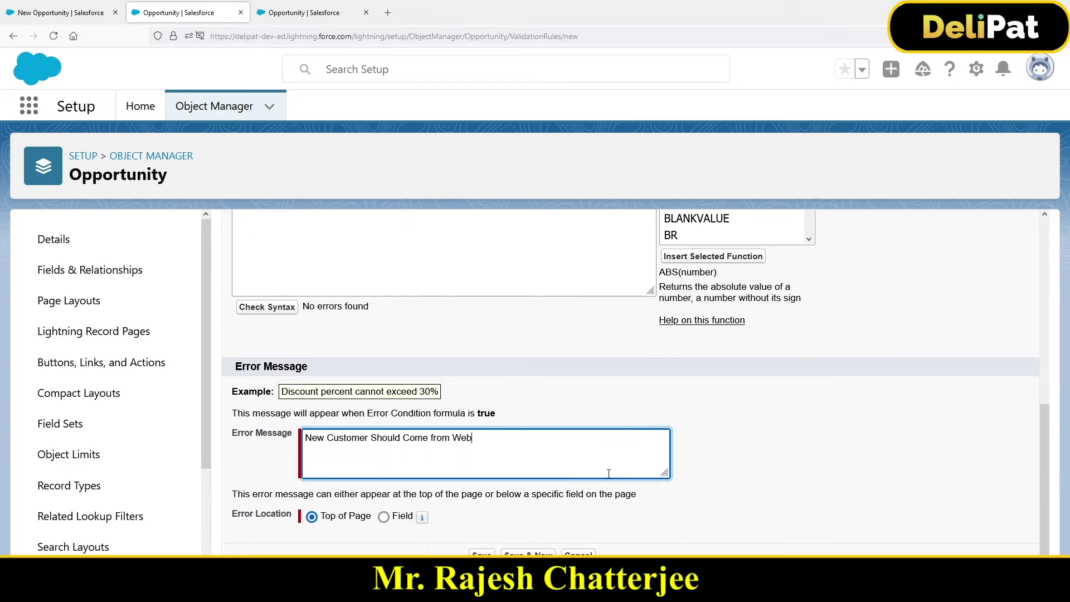
left_click(385, 512)
left_click(496, 507)
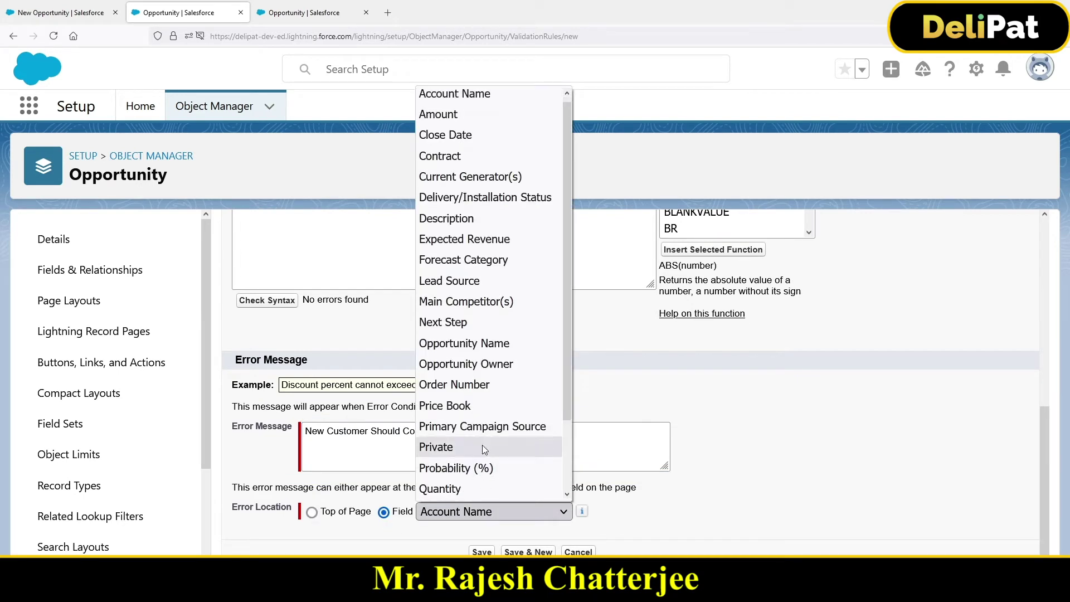
key("l")
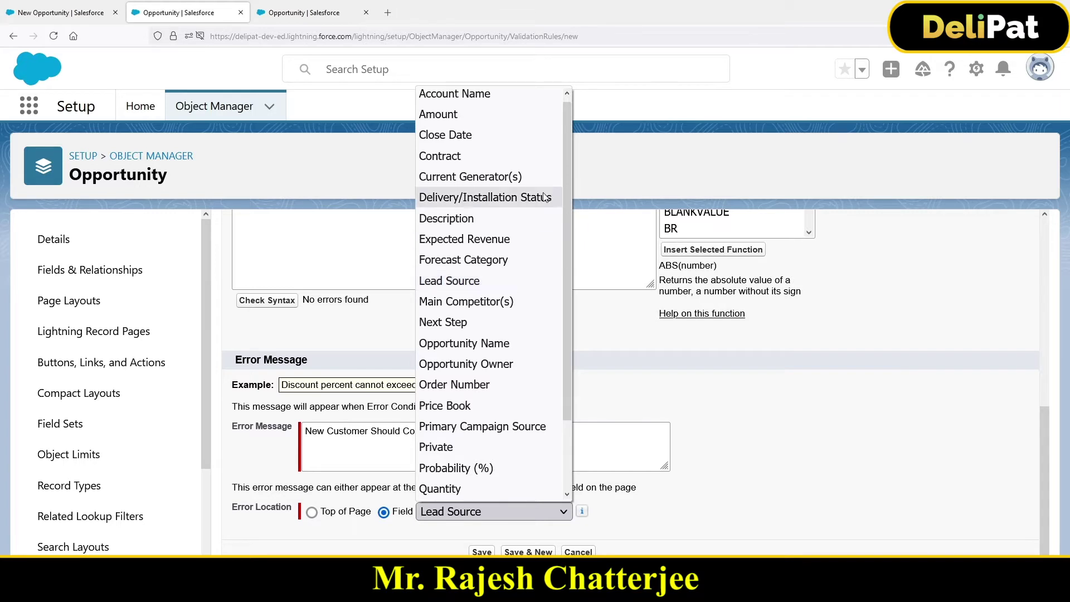
left_click(462, 281)
left_click(481, 552)
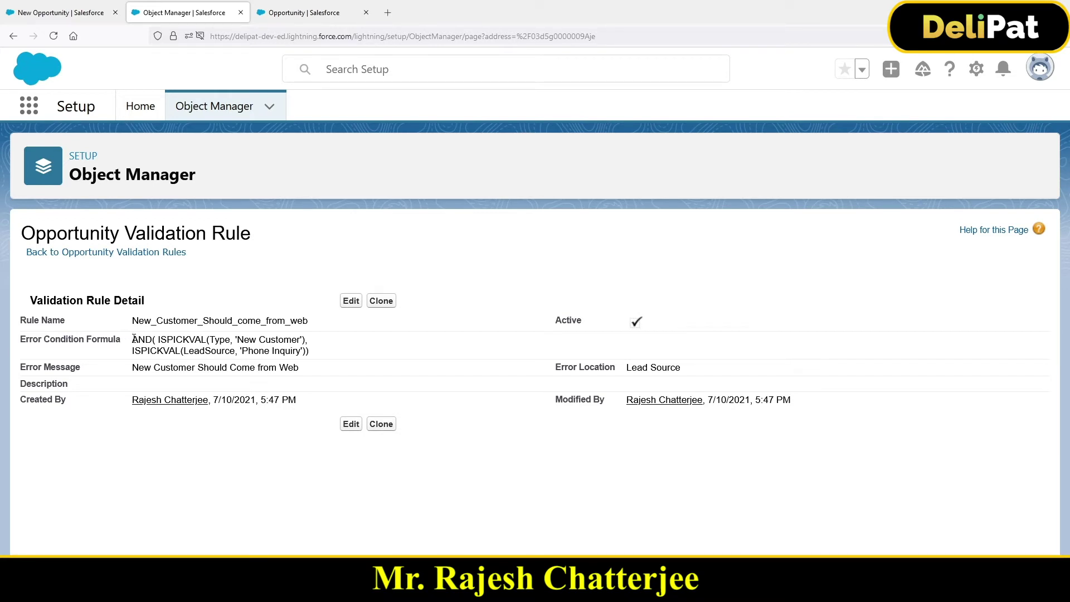
Step: Open the saved validation rule for editing and examine its error condition formula
left_click_drag(132, 340, 141, 343)
left_click(351, 301)
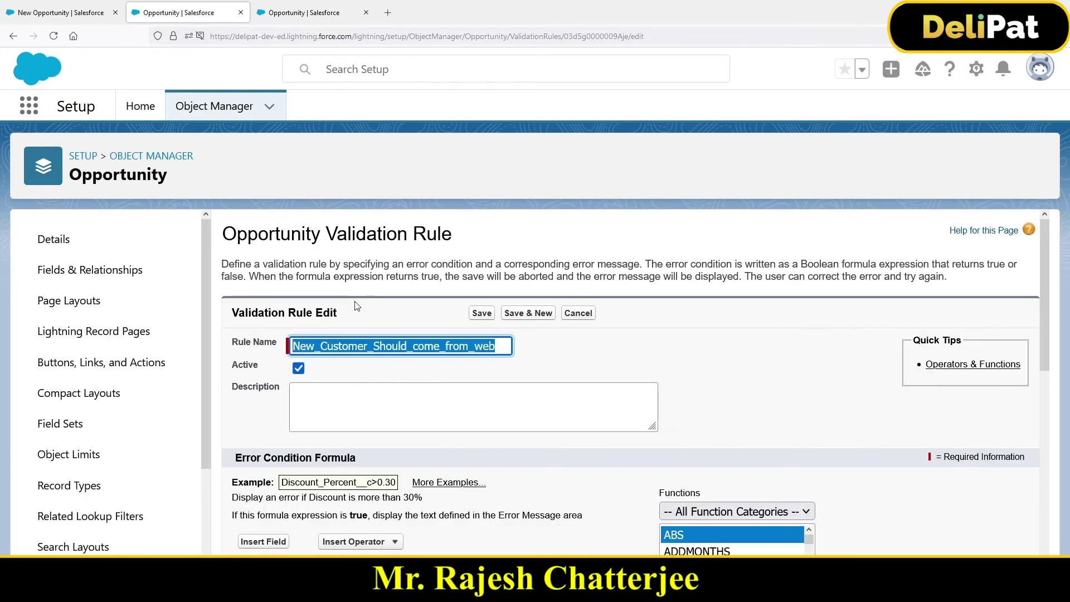
scroll(681, 379, "down", 5)
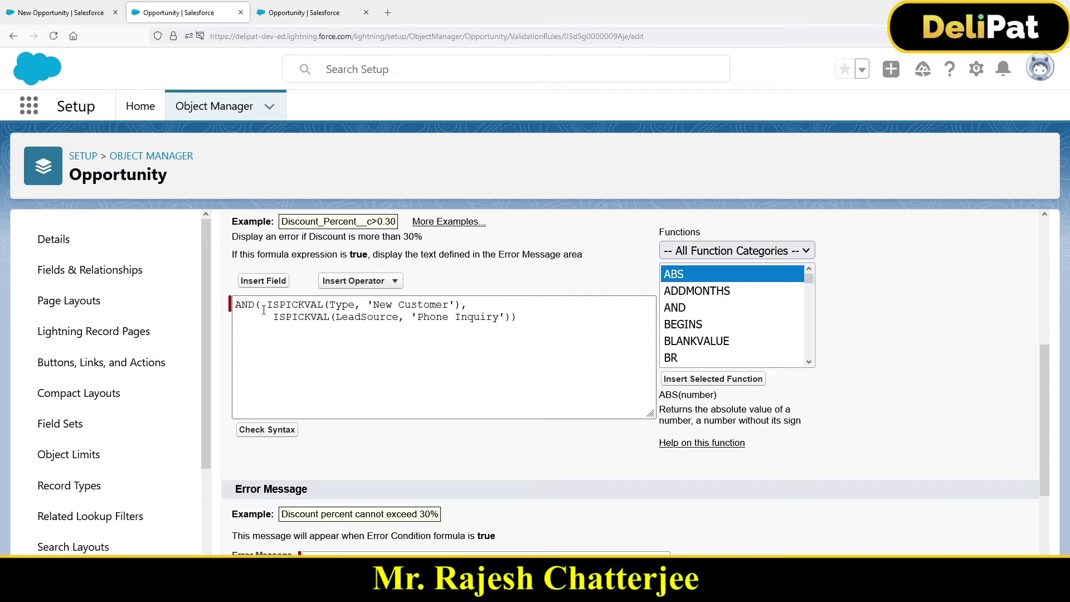
left_click_drag(264, 310, 278, 334)
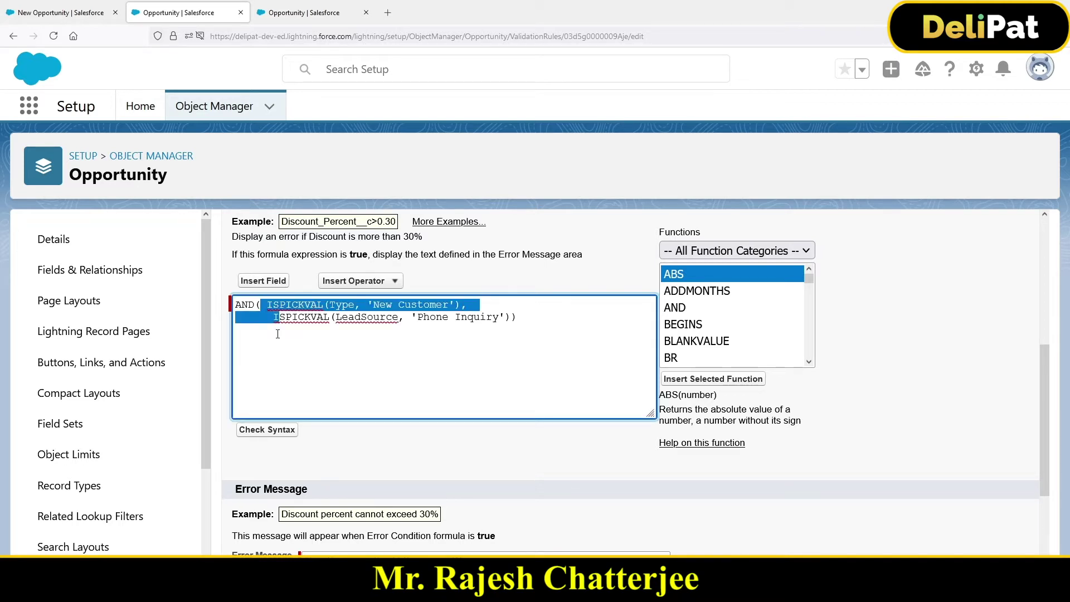
Step: Return to the unsaved New Opportunity form and set the close date to 7/12/2021 and the stage to Needs Analysis
left_click(32, 6)
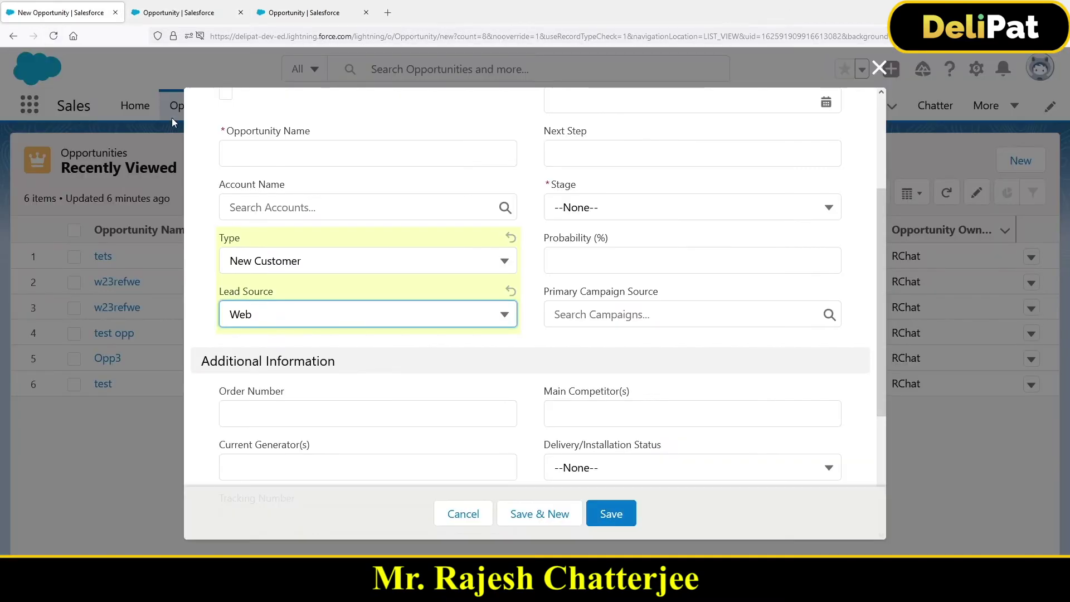
scroll(371, 290, "up", 3)
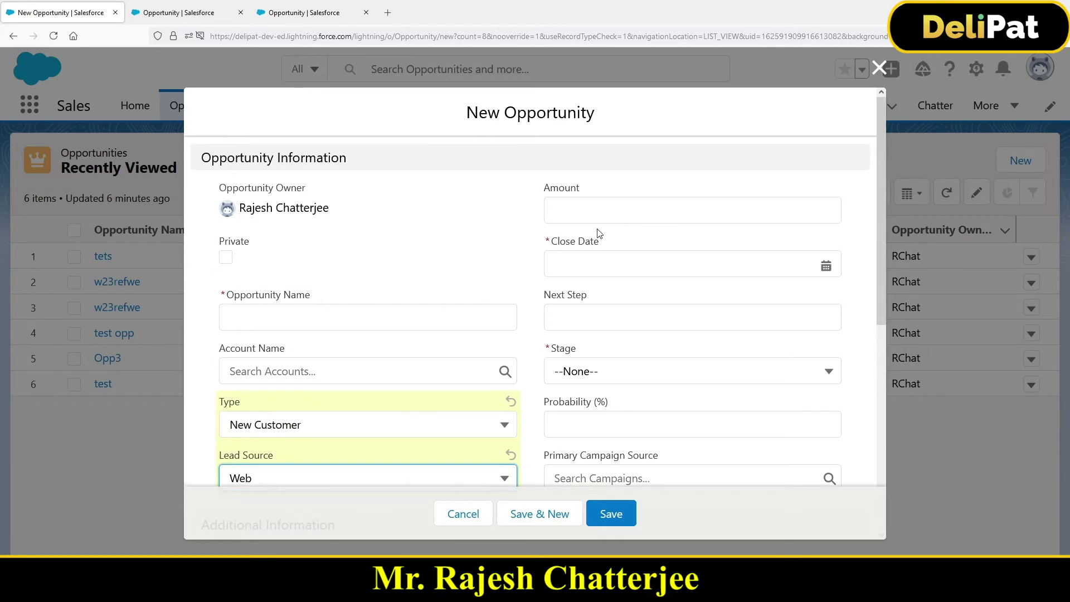
left_click(598, 266)
left_click(622, 419)
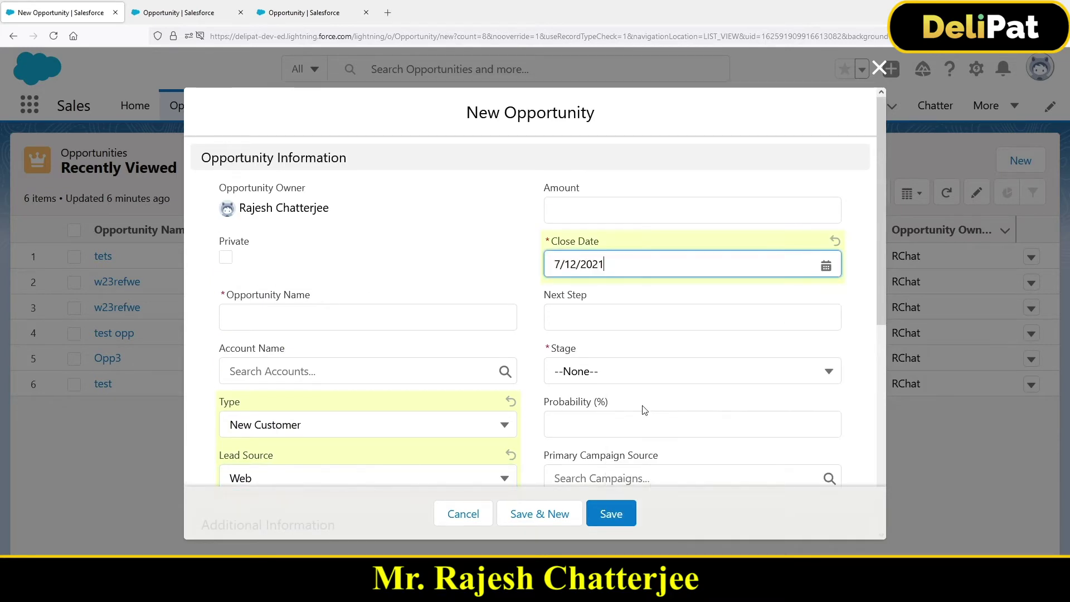
left_click(612, 382)
left_click(623, 229)
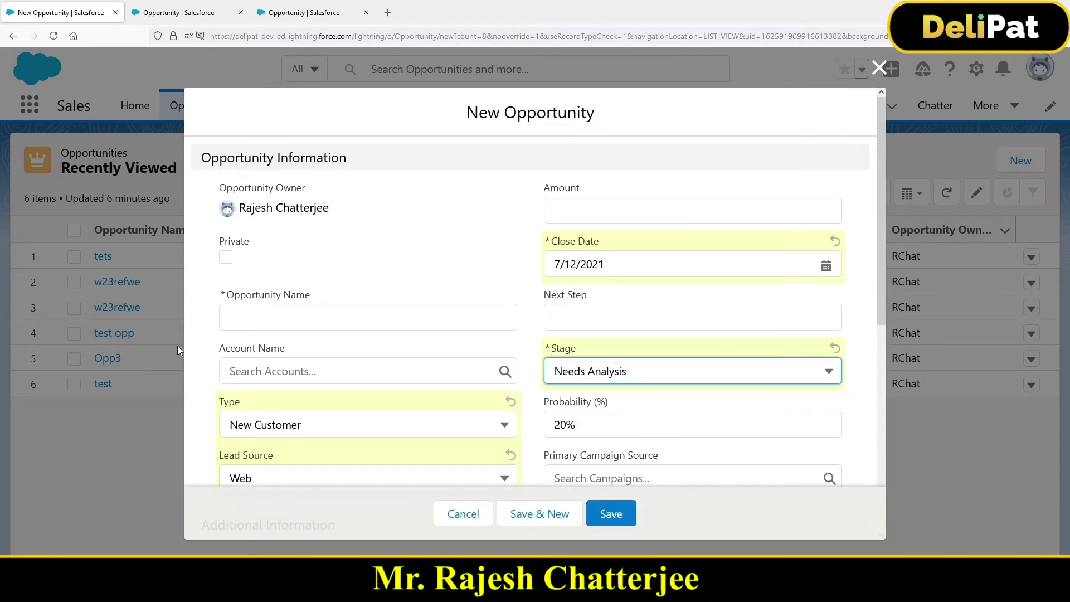
Step: Change the new opportunity's lead source to Phone Inquiry
scroll(330, 392, "down", 2)
scroll(330, 392, "down", 1)
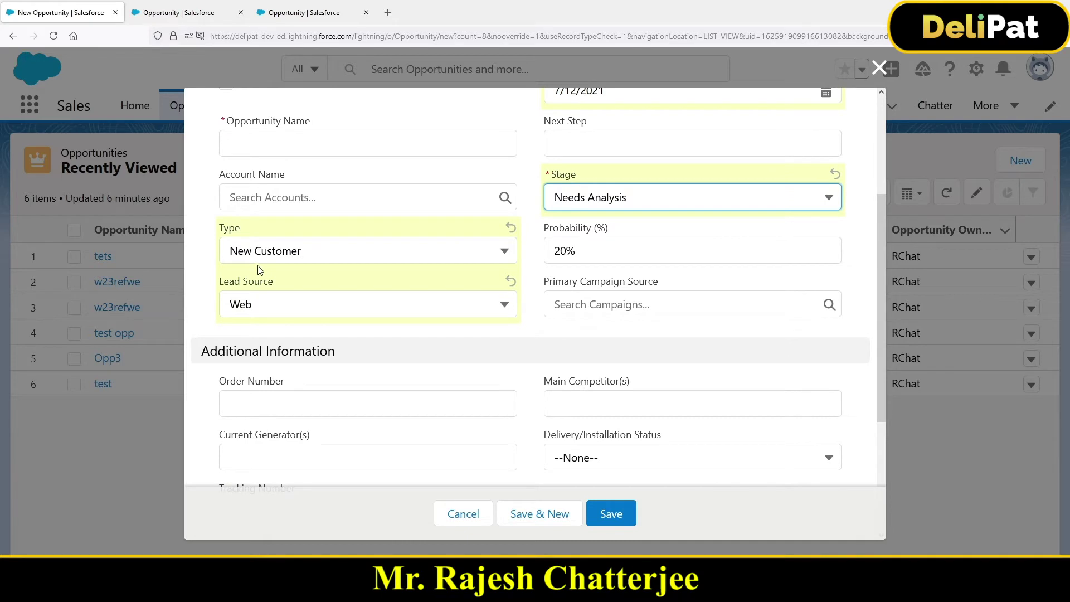
left_click(253, 306)
left_click(277, 403)
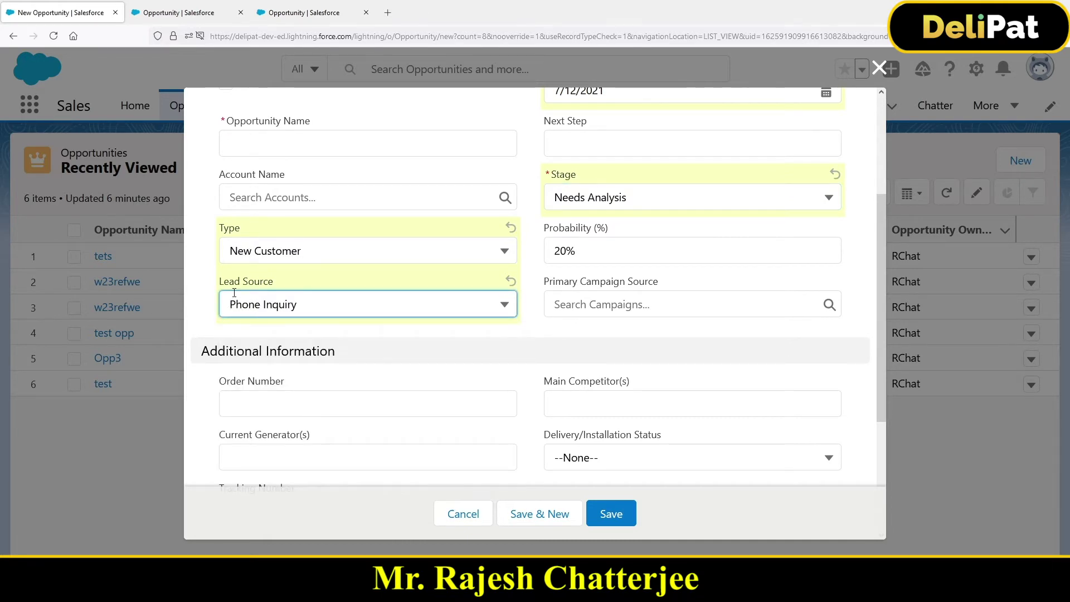
left_click_drag(230, 282, 287, 289)
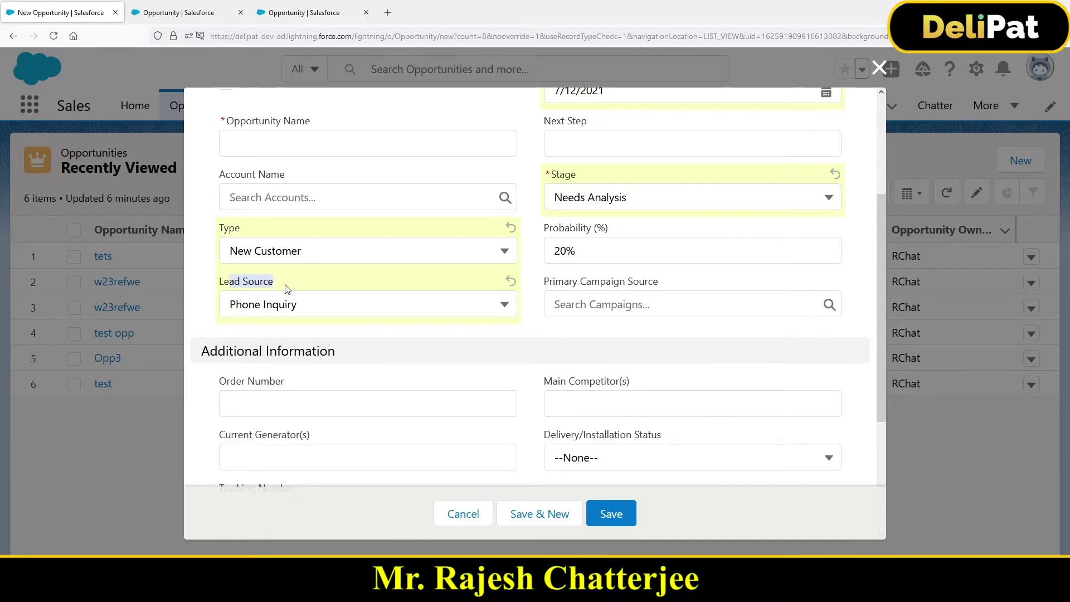
Step: Name the new opportunity "test", try to save it with lead source Phone Inquiry, and review the error under Lead Source
left_click(600, 506)
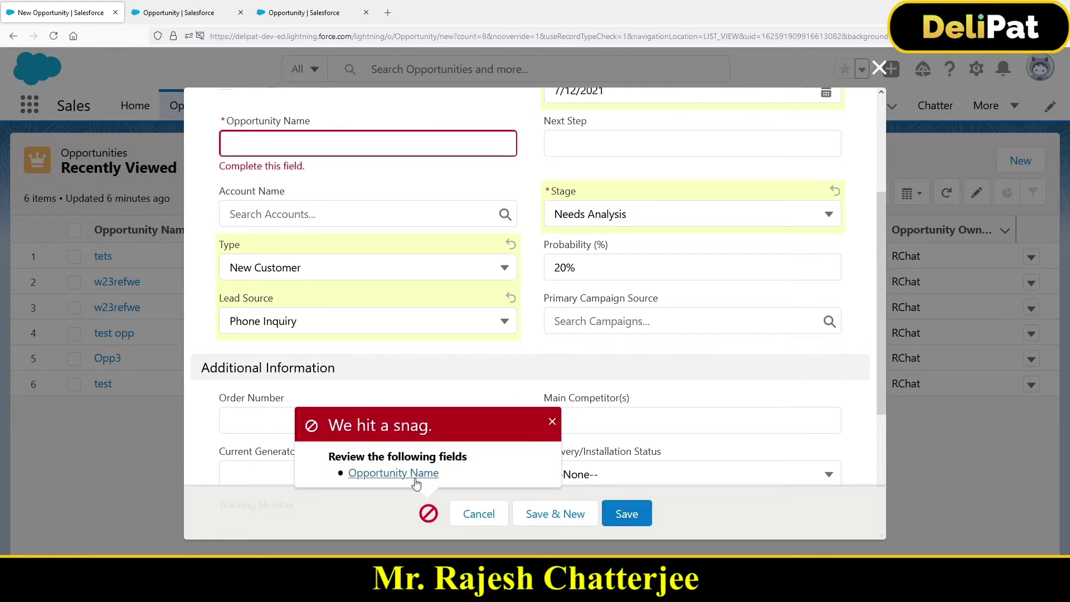
left_click(262, 151)
type("t")
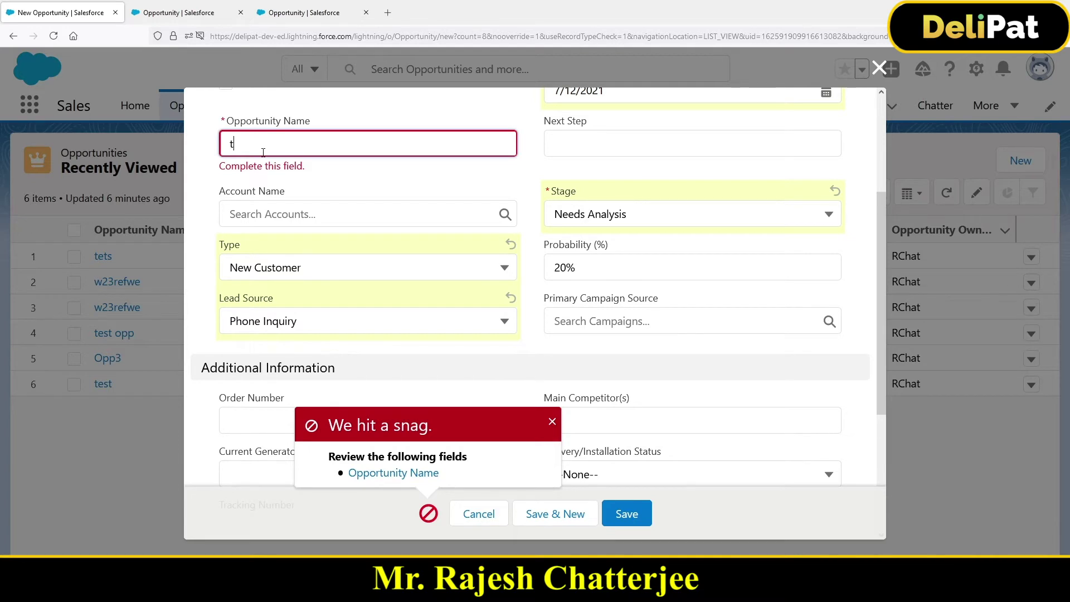
type("est")
scroll(423, 334, "up", 2)
left_click(627, 513)
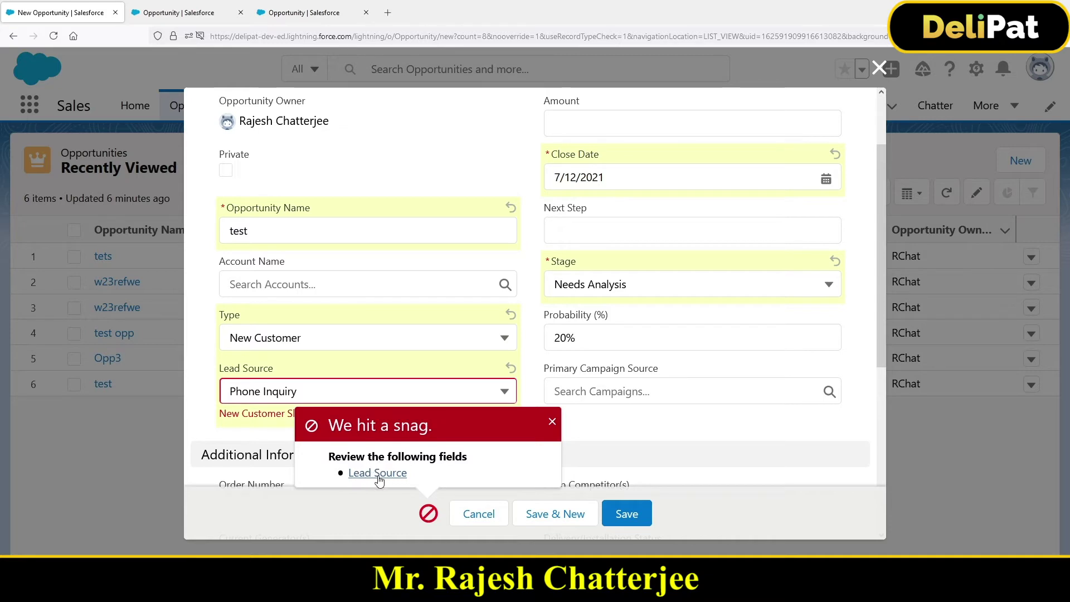
left_click(379, 480)
left_click_drag(219, 412, 395, 418)
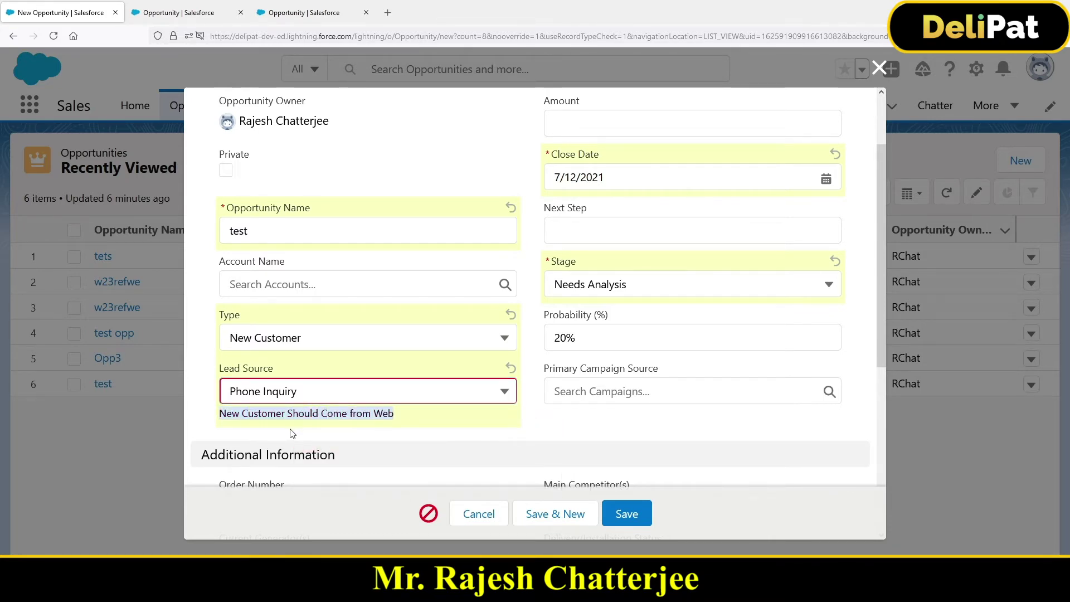
Step: Change the new opportunity's lead source to Web and save the record
left_click(363, 397)
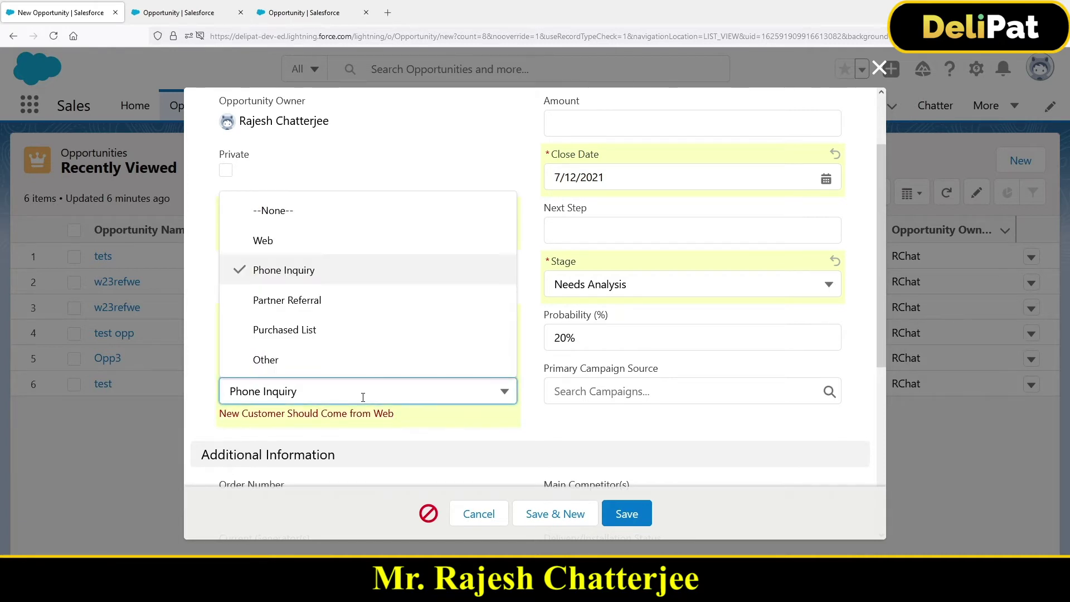
left_click(293, 241)
left_click(627, 514)
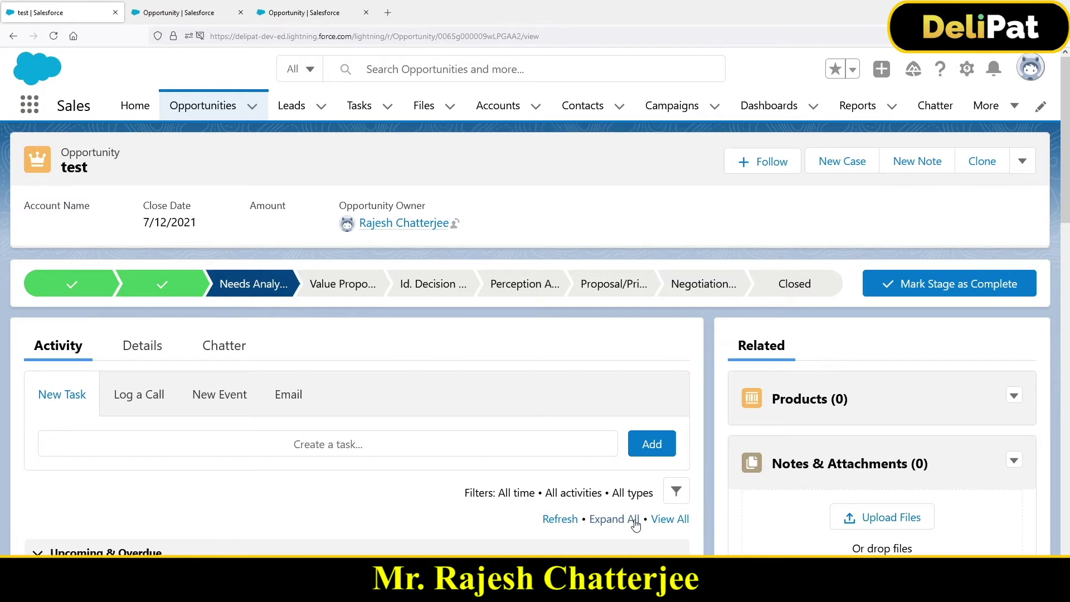
Step: Edit the saved test opportunity, set its lead source to Phone Inquiry, and try to save it to check the validation error
left_click(1023, 162)
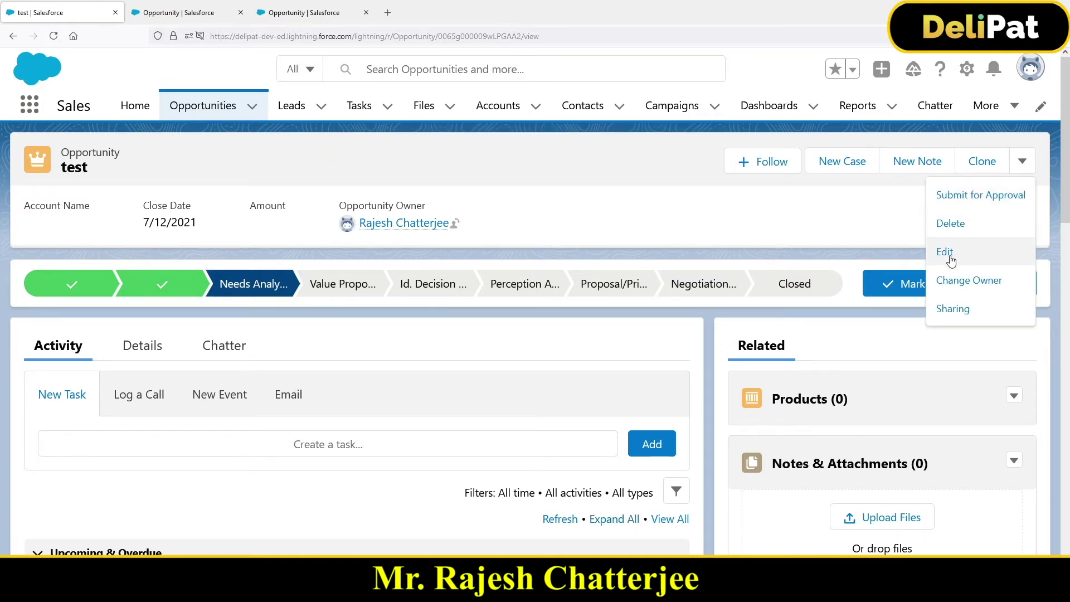
left_click(949, 254)
scroll(378, 433, "down", 2)
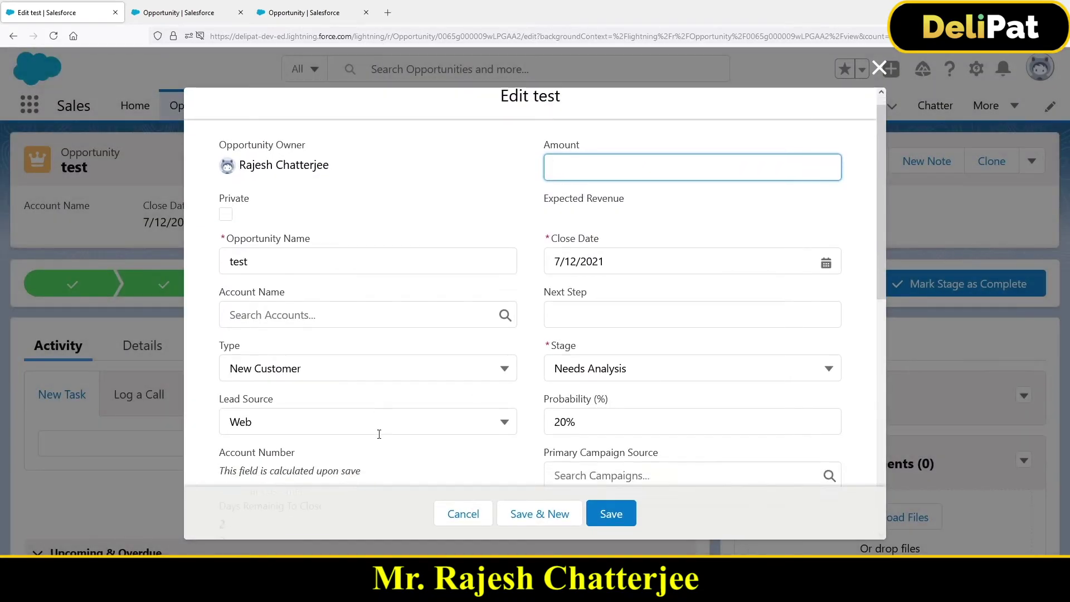
left_click(351, 357)
left_click(307, 444)
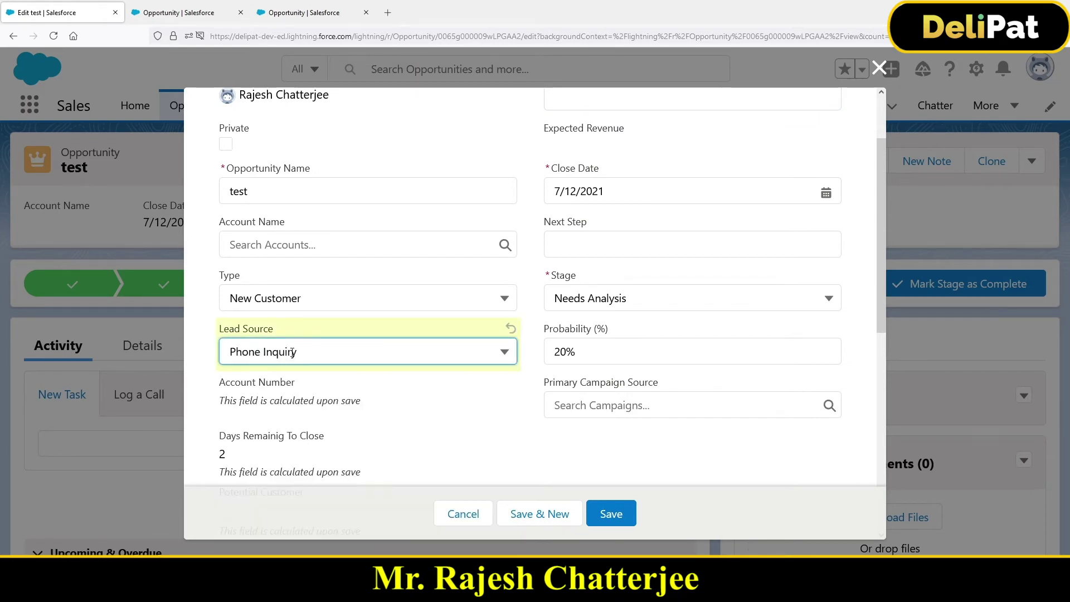
left_click(613, 508)
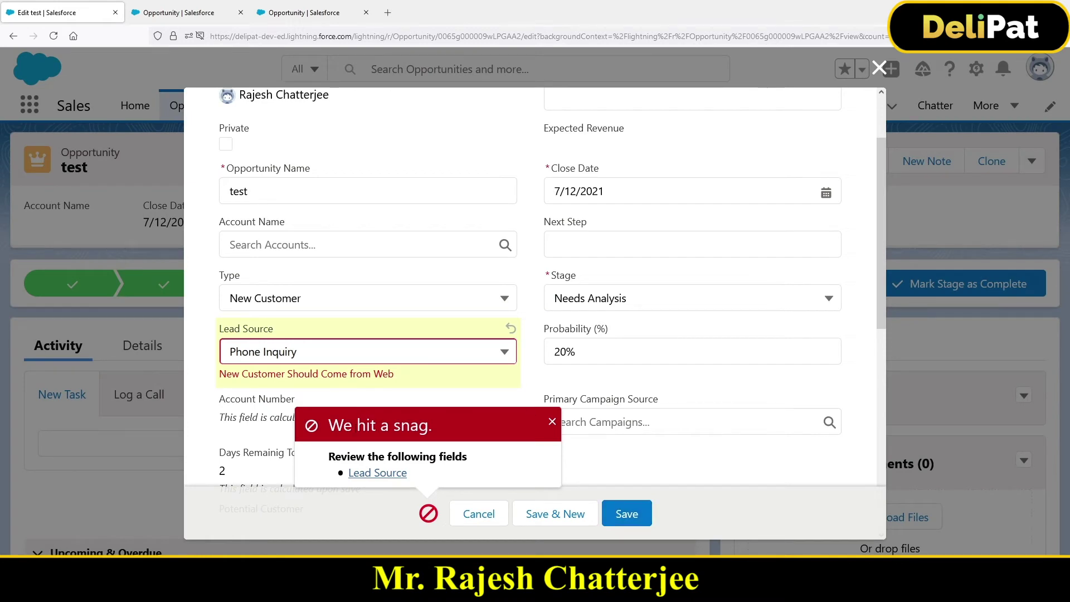
left_click_drag(224, 374, 394, 375)
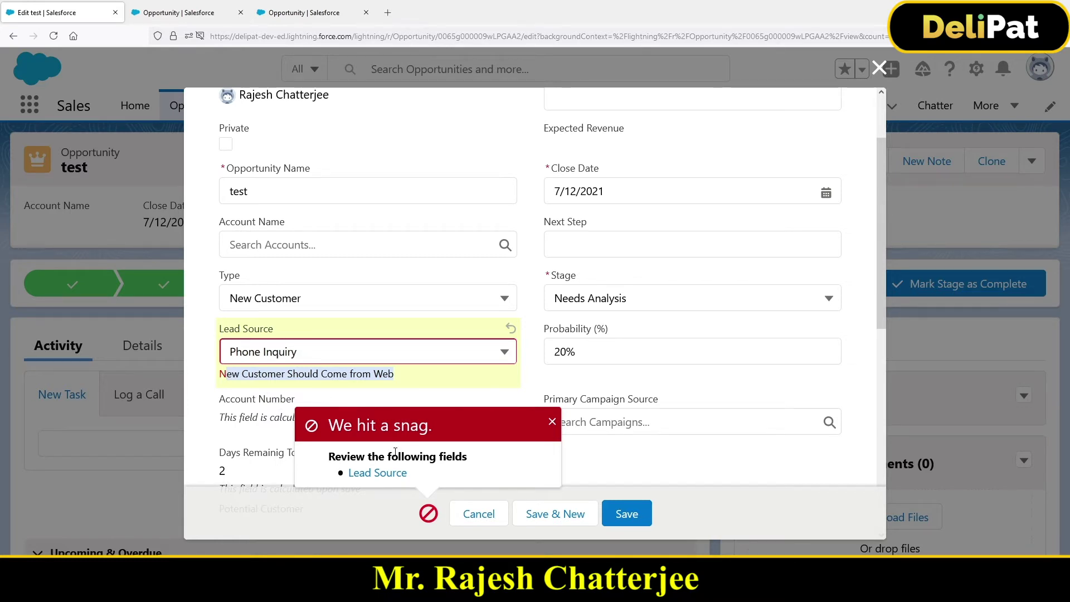
left_click(334, 374)
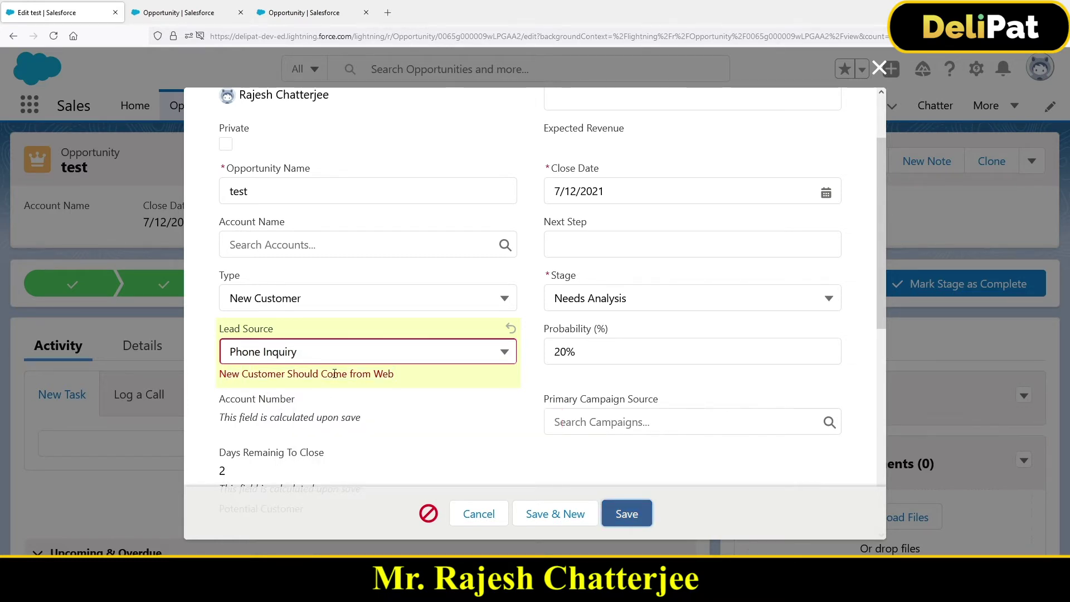
Step: Change the lead source in the test opportunity's edit form to Partner Referral and reopen its list of values
left_click(279, 357)
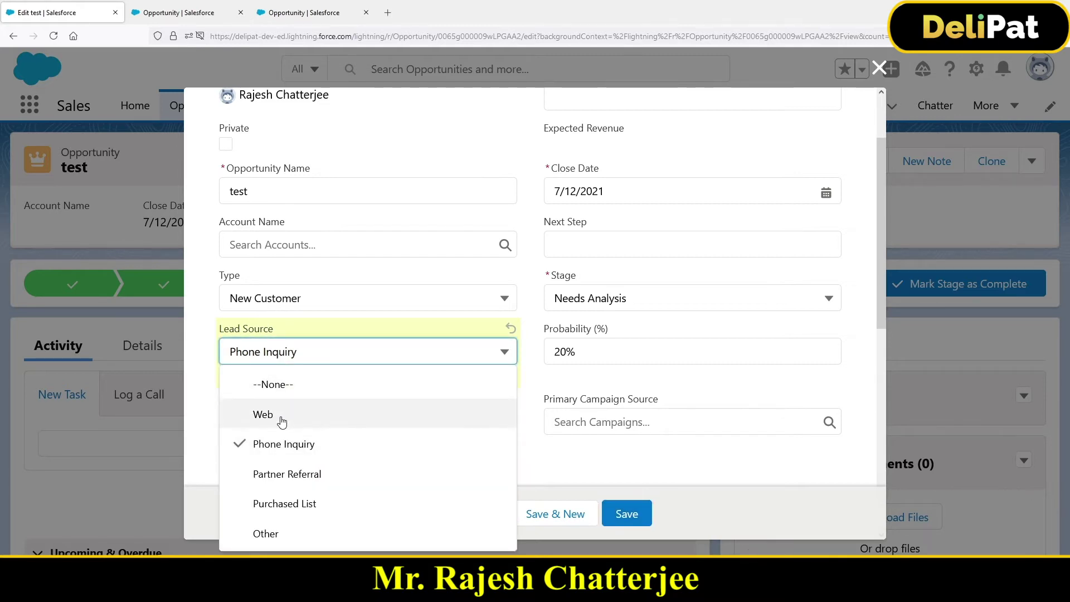
left_click(277, 483)
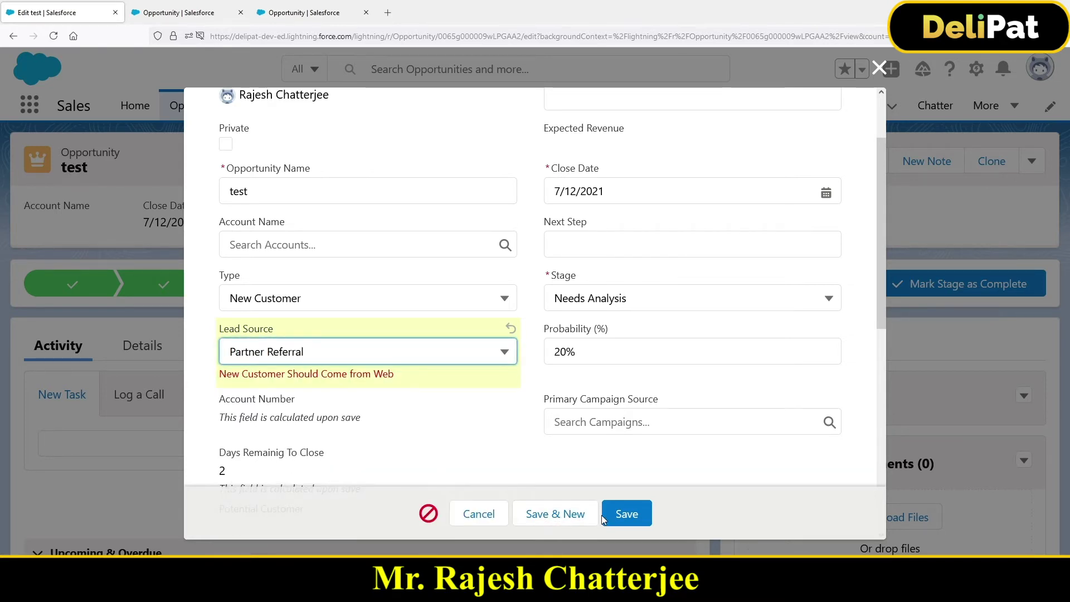
left_click(359, 351)
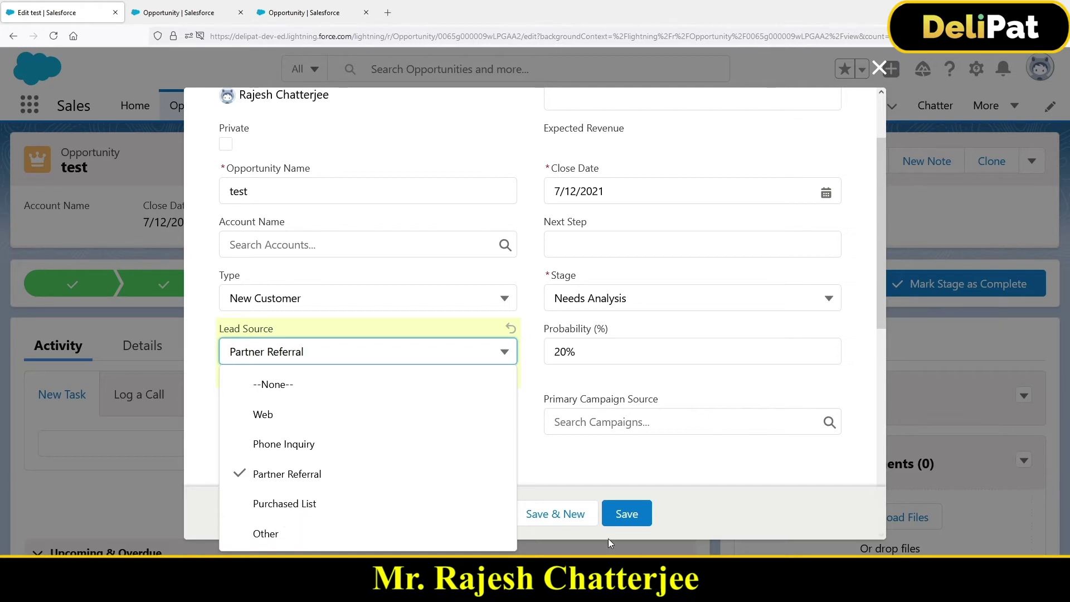
left_click(567, 484)
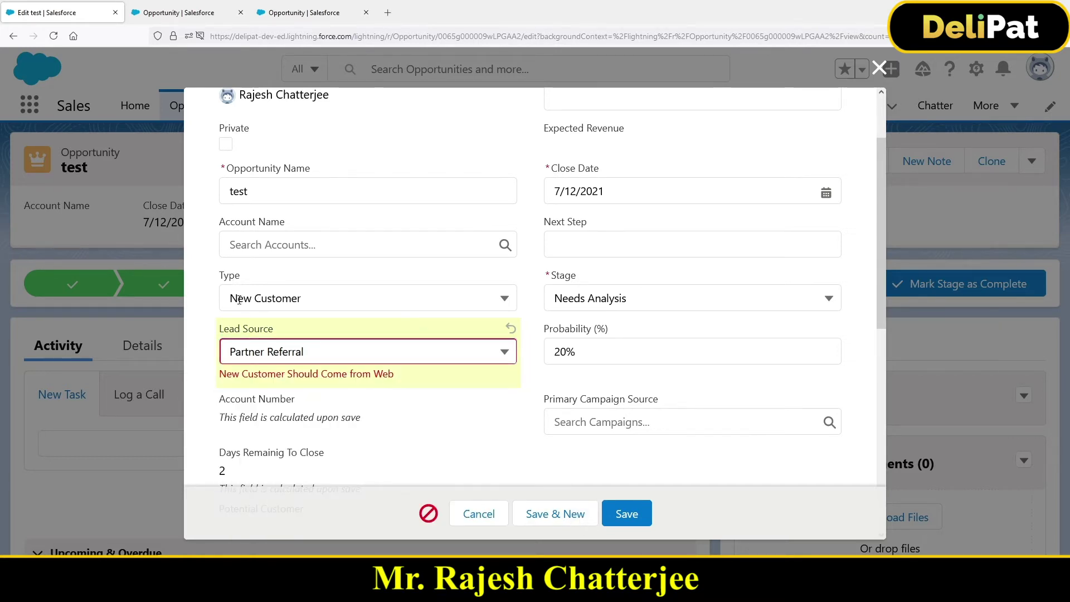
left_click(268, 353)
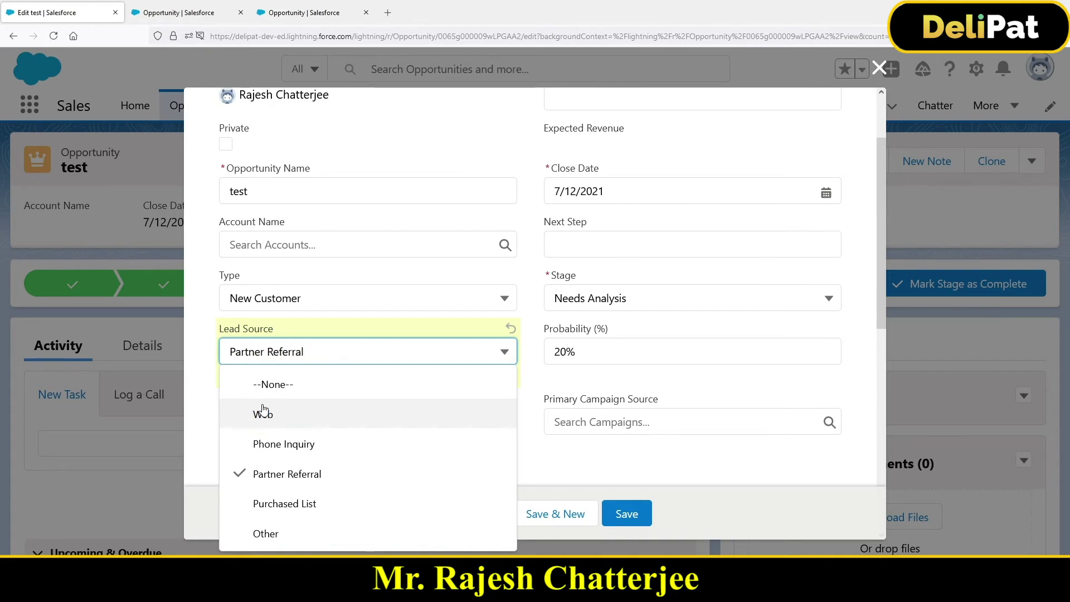
Step: Examine the Type and LeadSource conditions in the validation rule's formula and compare them with the opportunity's lead source options
key("ctrl+Tab")
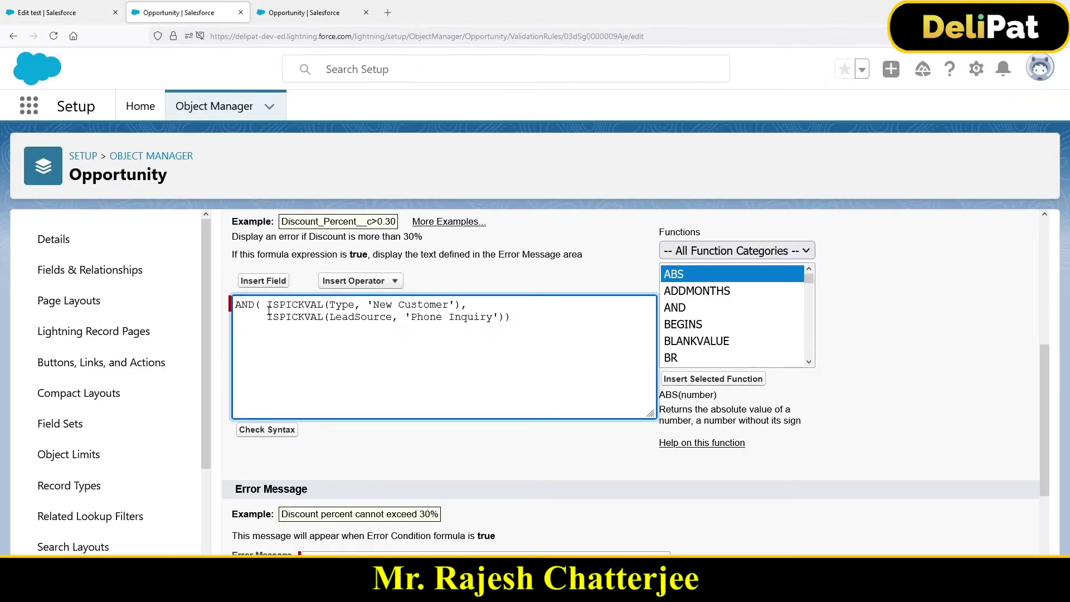
left_click_drag(266, 305, 476, 304)
left_click(325, 326)
left_click_drag(272, 318, 500, 321)
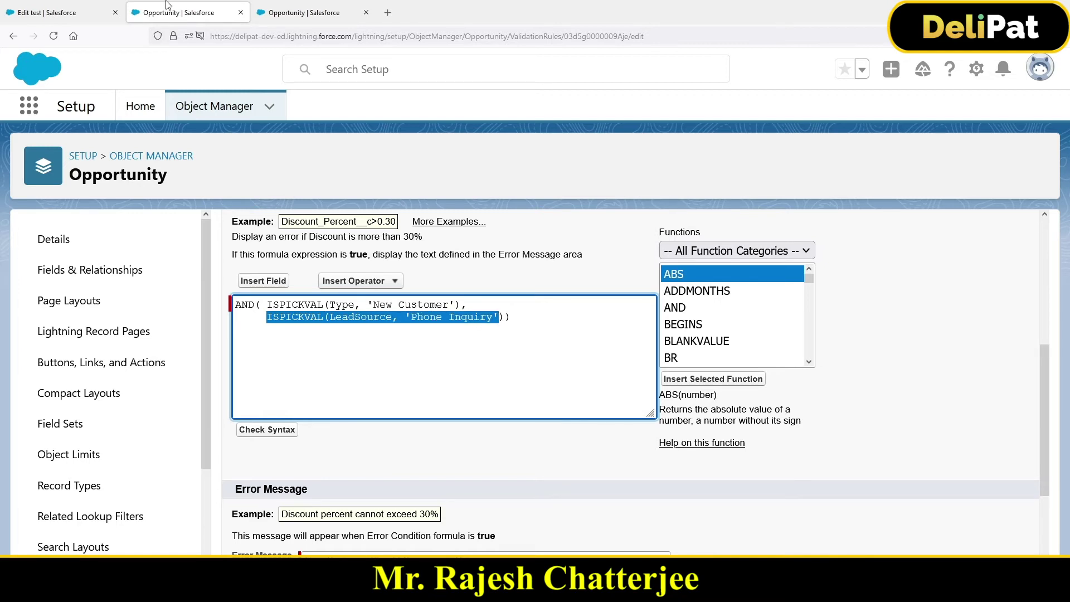
left_click(68, 12)
left_click(262, 351)
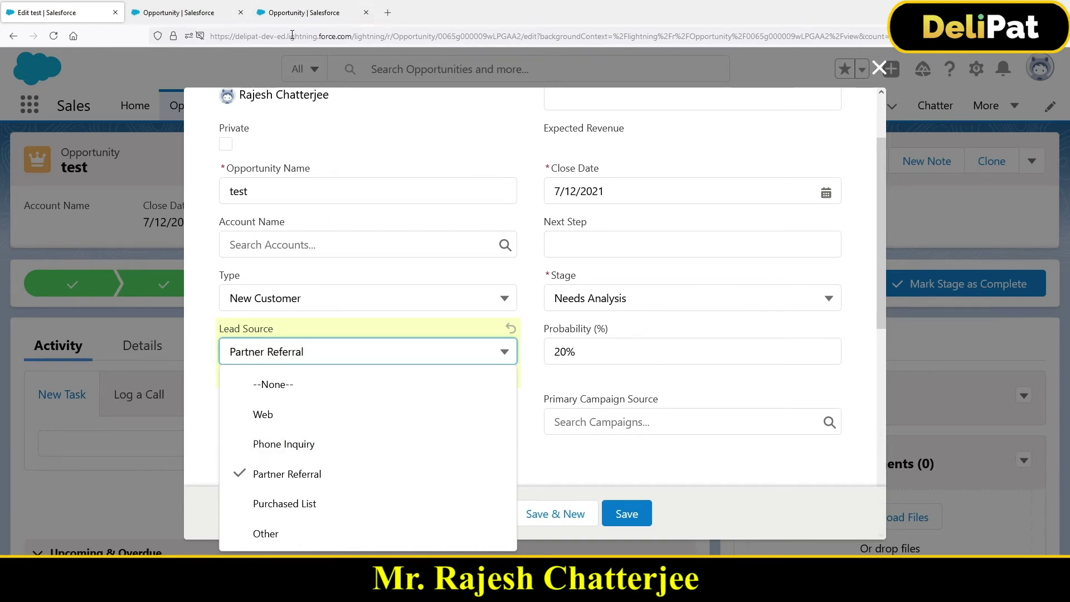
Step: Insert an OR function with an opening parenthesis before the LeadSource condition in the validation rule's formula
left_click(206, 16)
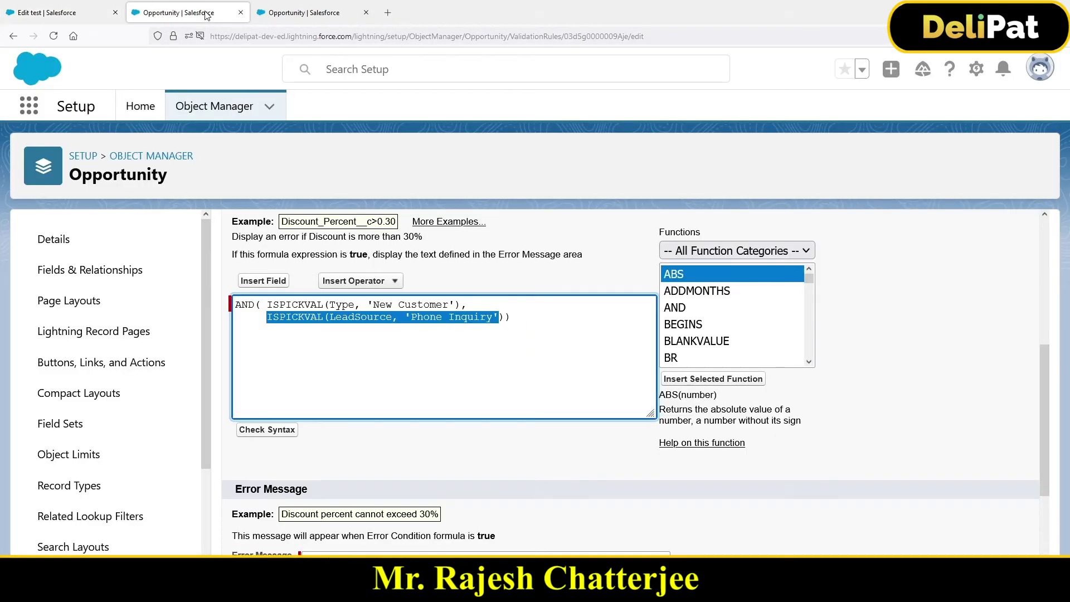
left_click(268, 318)
type("OR")
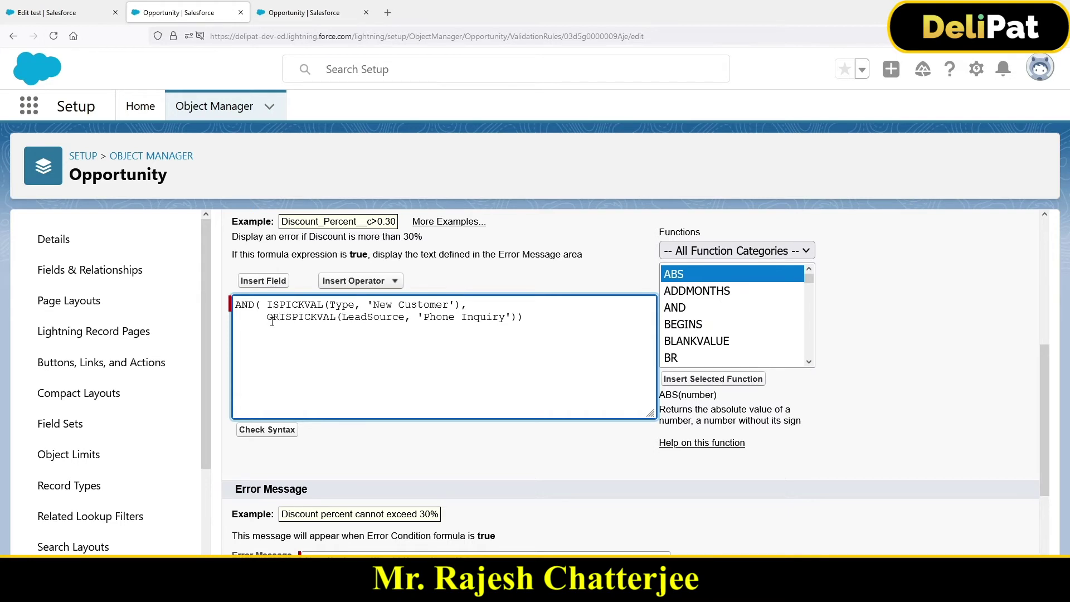
left_click_drag(260, 318, 283, 321)
left_click(282, 322)
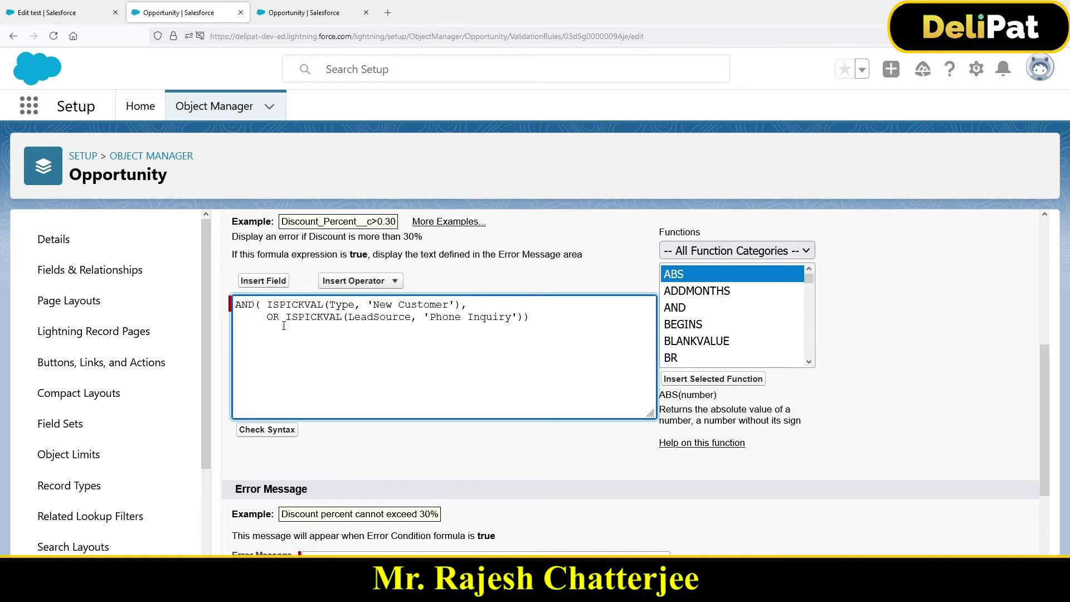
type("(")
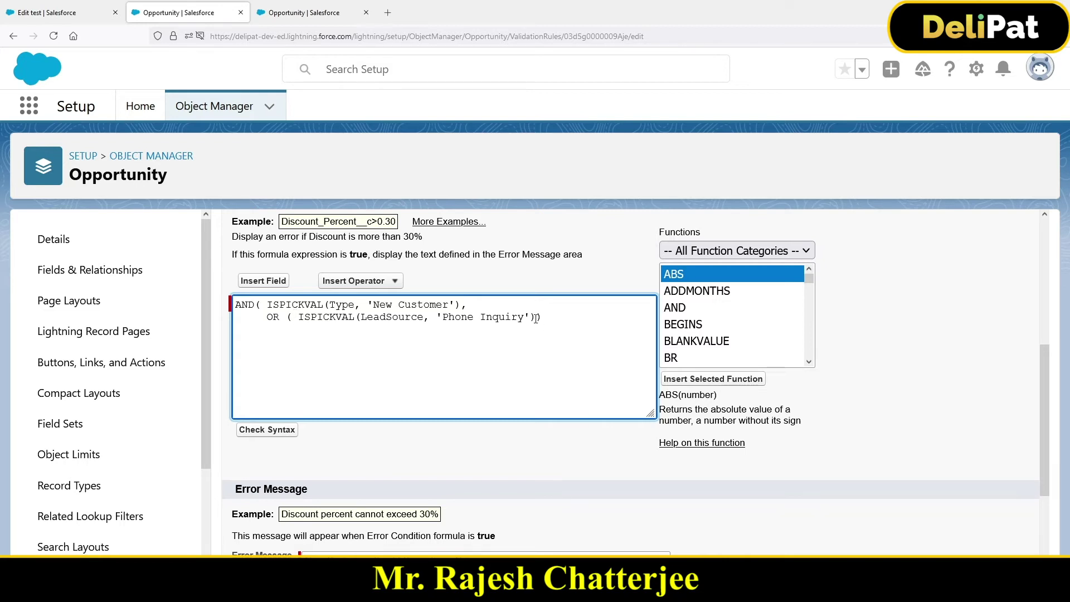
Step: Duplicate the LeadSource 'Phone Inquiry' condition on a new line inside the OR function, separated by a comma
left_click_drag(536, 318, 298, 318)
key("ctrl+c")
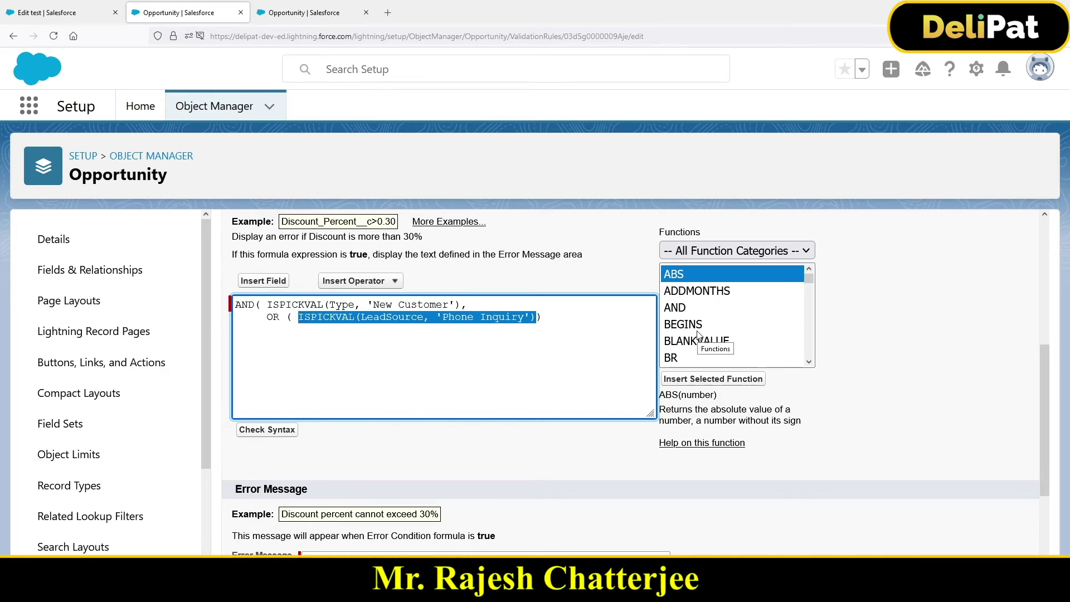
key("Right")
type(",")
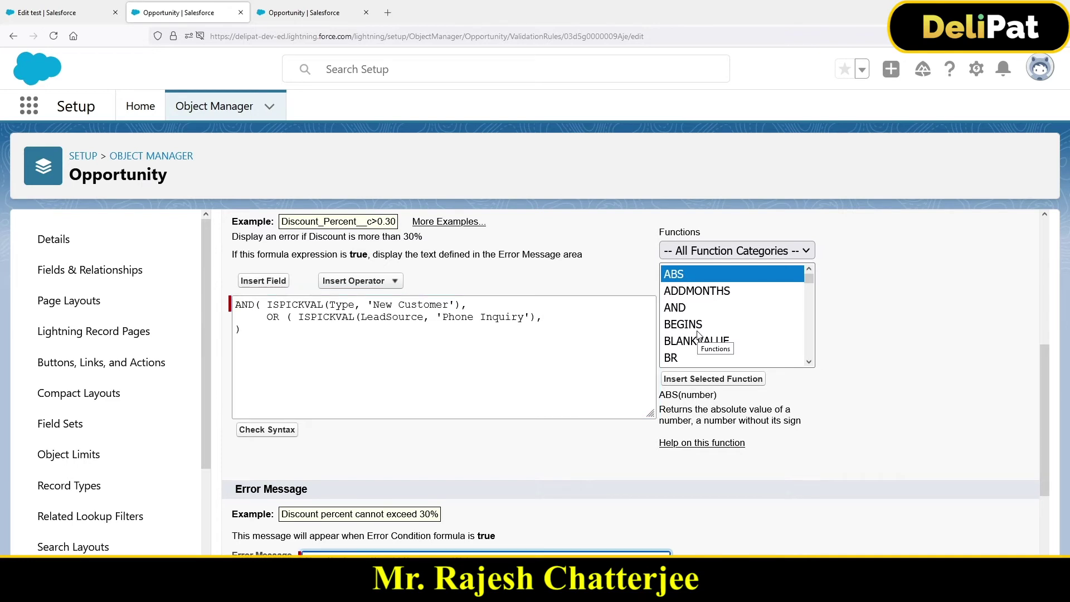
scroll(697, 333, "down", 2)
left_click(236, 251)
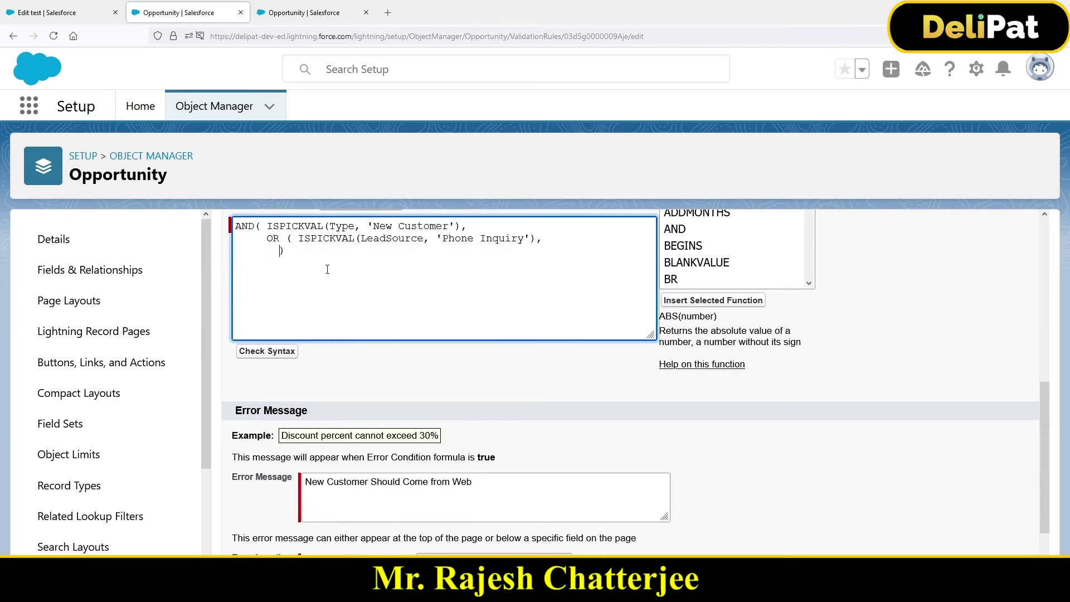
key("ctrl+v")
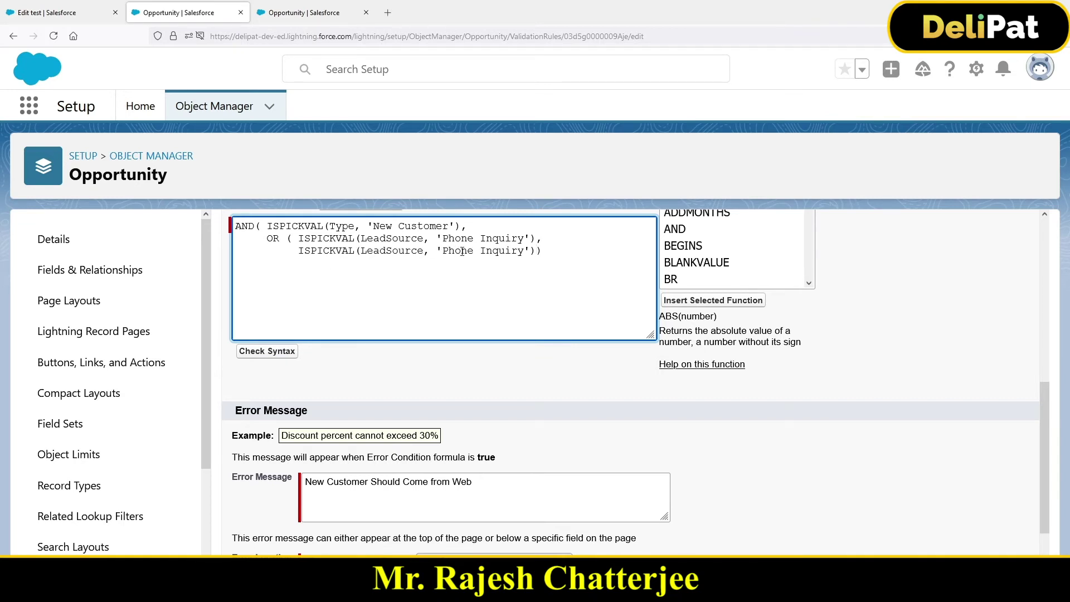
Step: Add two more comma-separated copies of the LeadSource condition on new lines inside the OR function
type(",")
key("Return")
key("ctrl+v")
type(",")
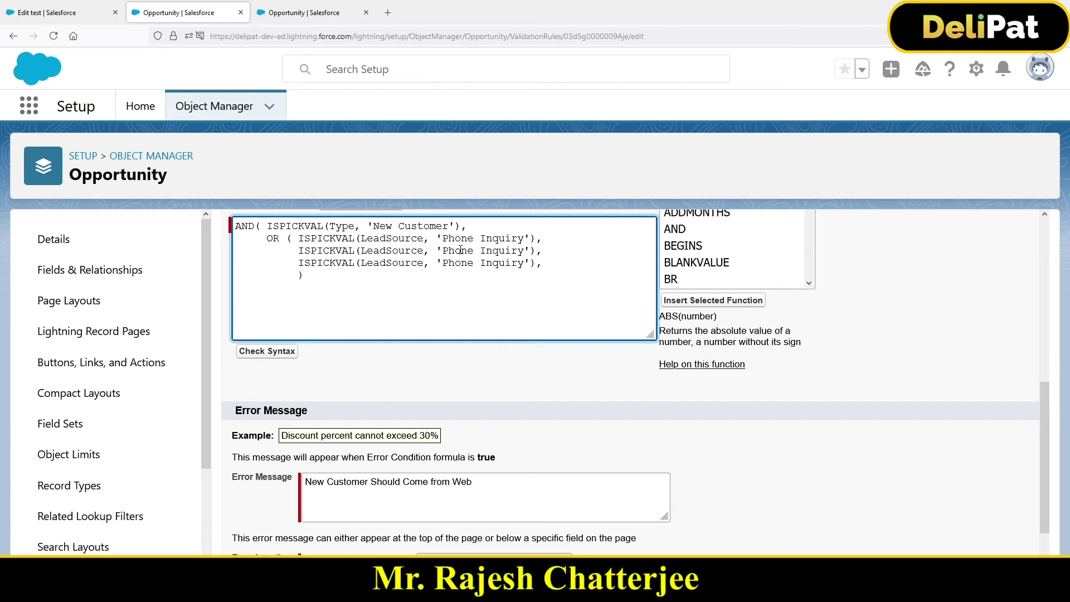
key("ctrl+v")
scroll(481, 257, "up", 3)
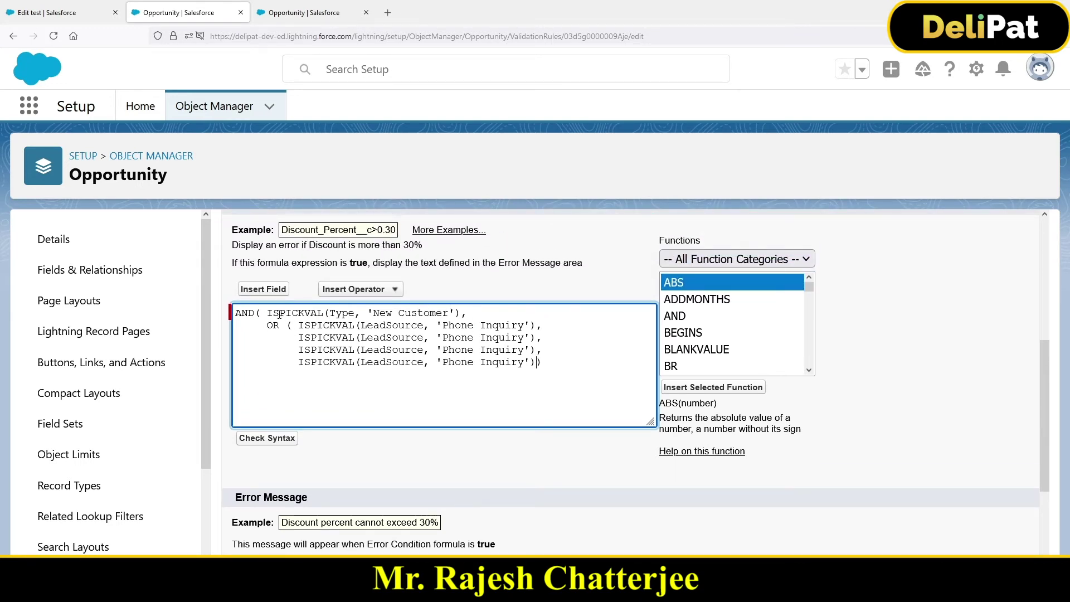
left_click_drag(280, 314, 433, 315)
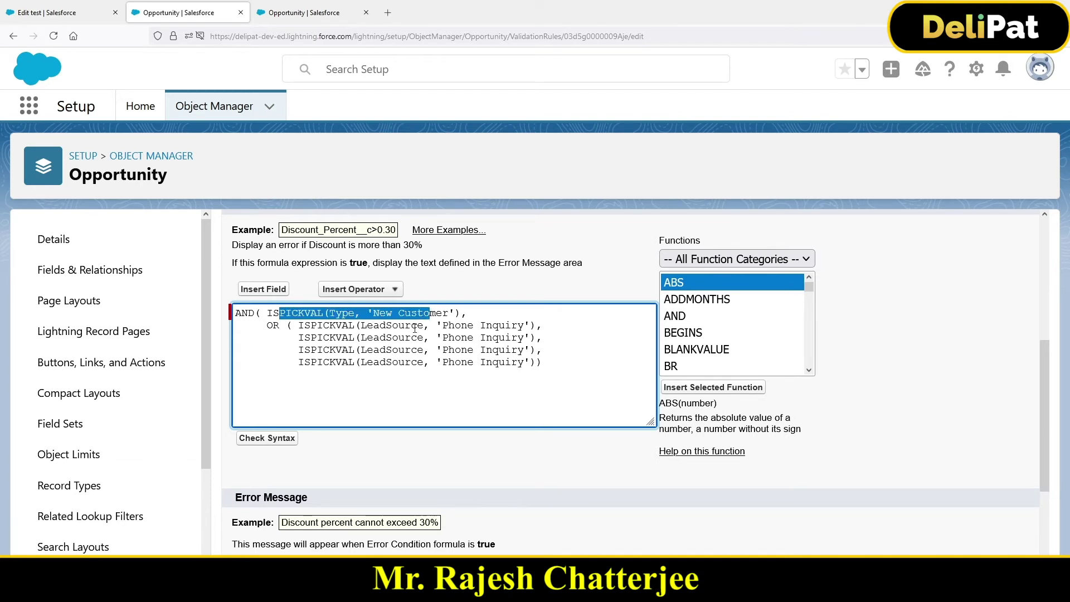
left_click(408, 327)
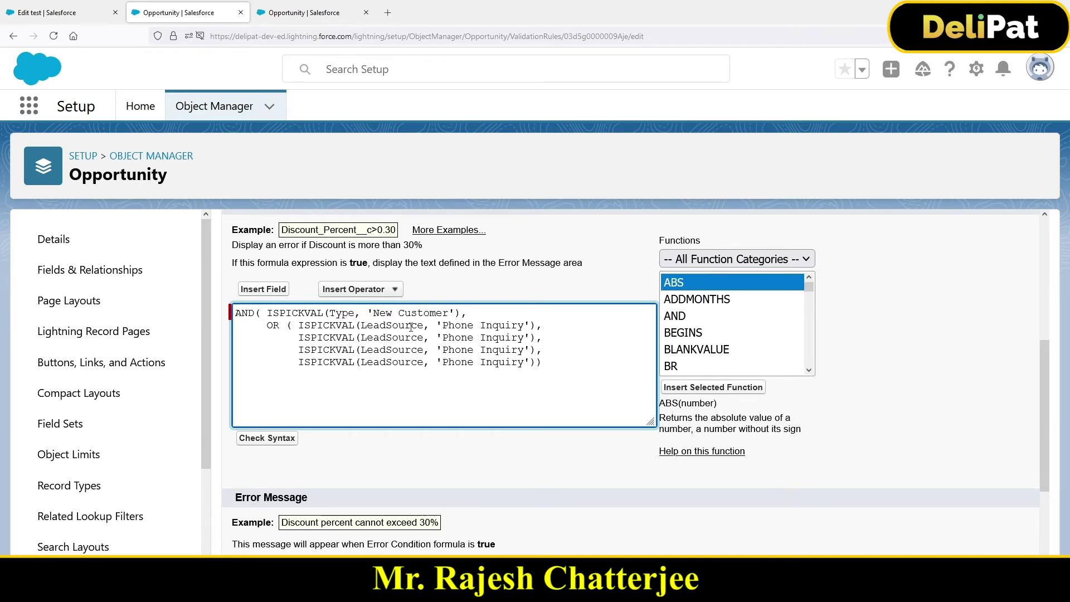
Step: Replace the value in the second LeadSource condition with the API name Partner Referral, copied from the Lead Source picklist values
left_click(293, 14)
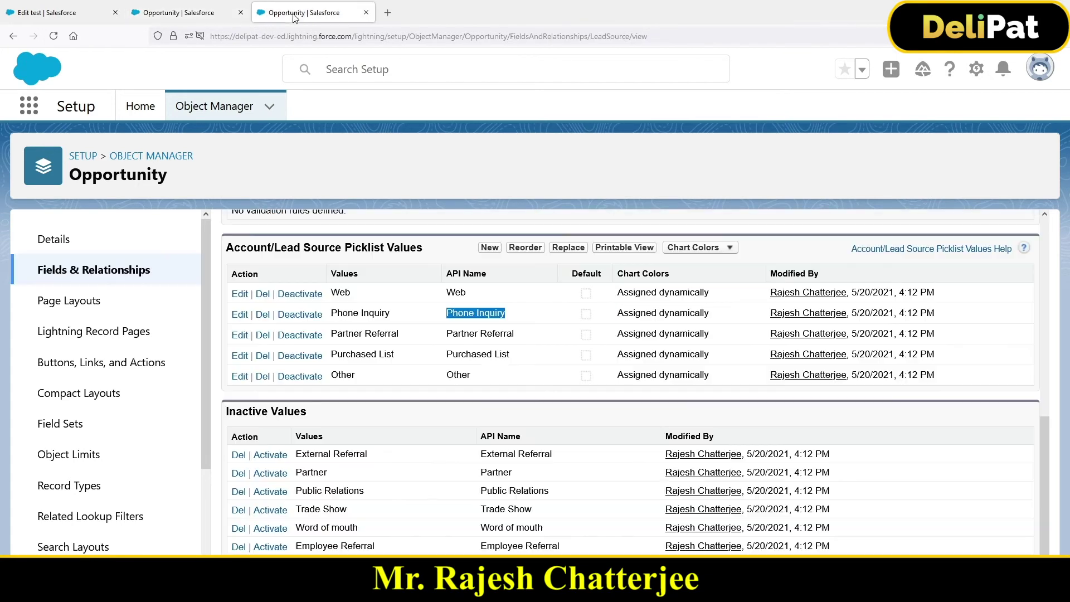
left_click_drag(446, 334, 520, 348)
key("ctrl+c")
left_click(183, 13)
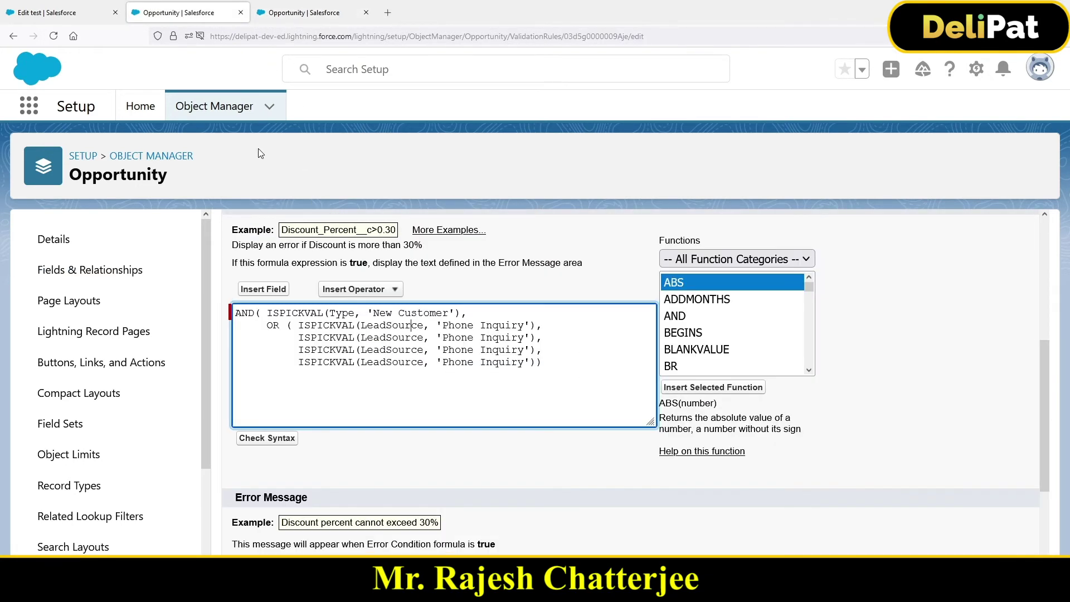
left_click_drag(443, 337, 527, 339)
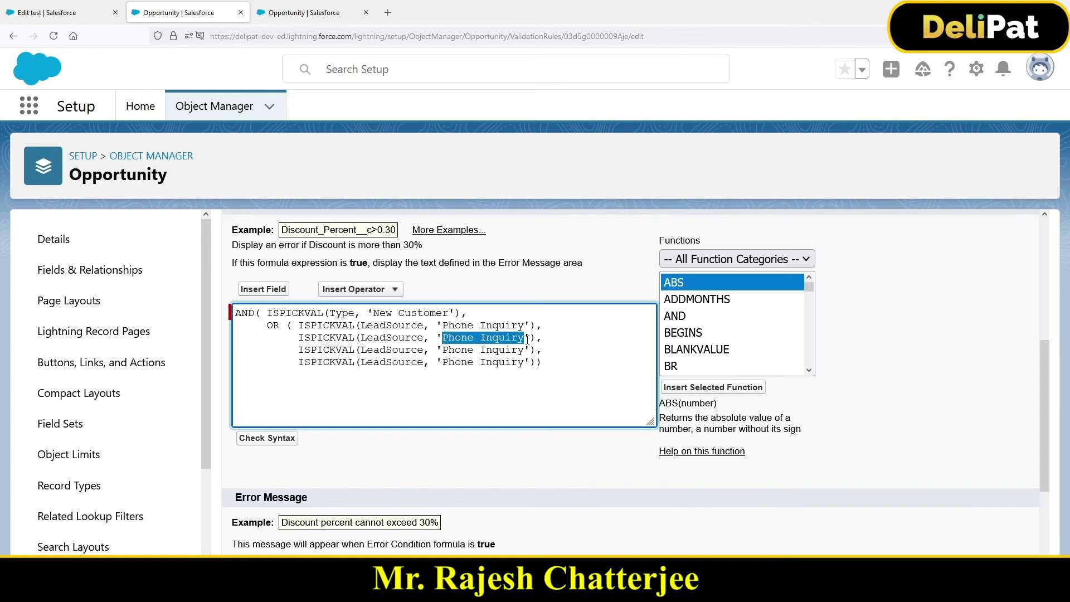
key("ctrl+v")
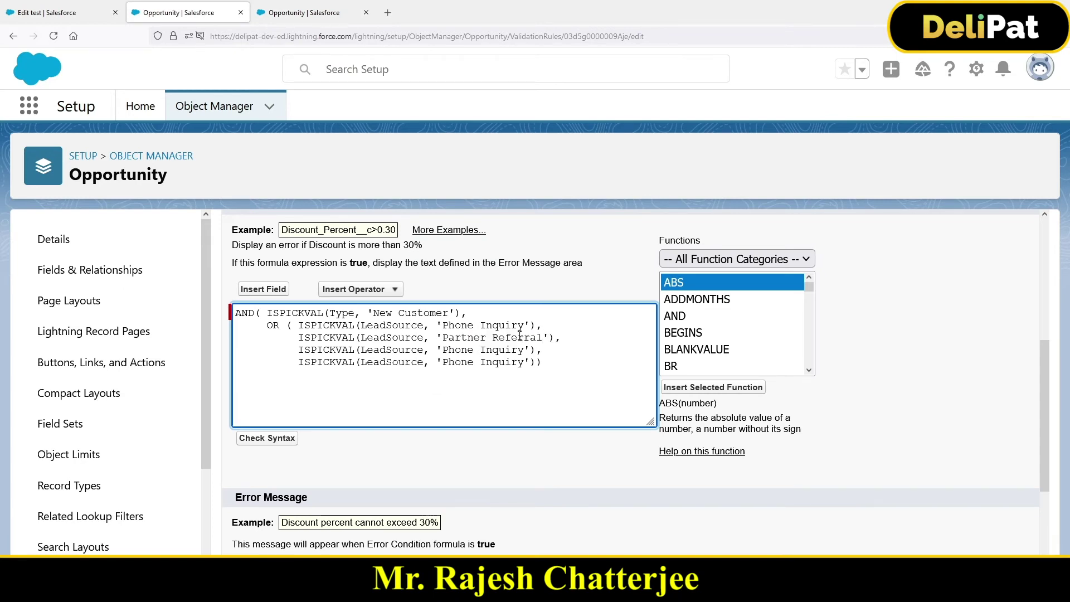
Step: Replace the value in the third LeadSource condition with the API name Purchased List, copied from the Lead Source picklist values
left_click(293, 14)
left_click_drag(446, 354, 513, 360)
key("ctrl+c")
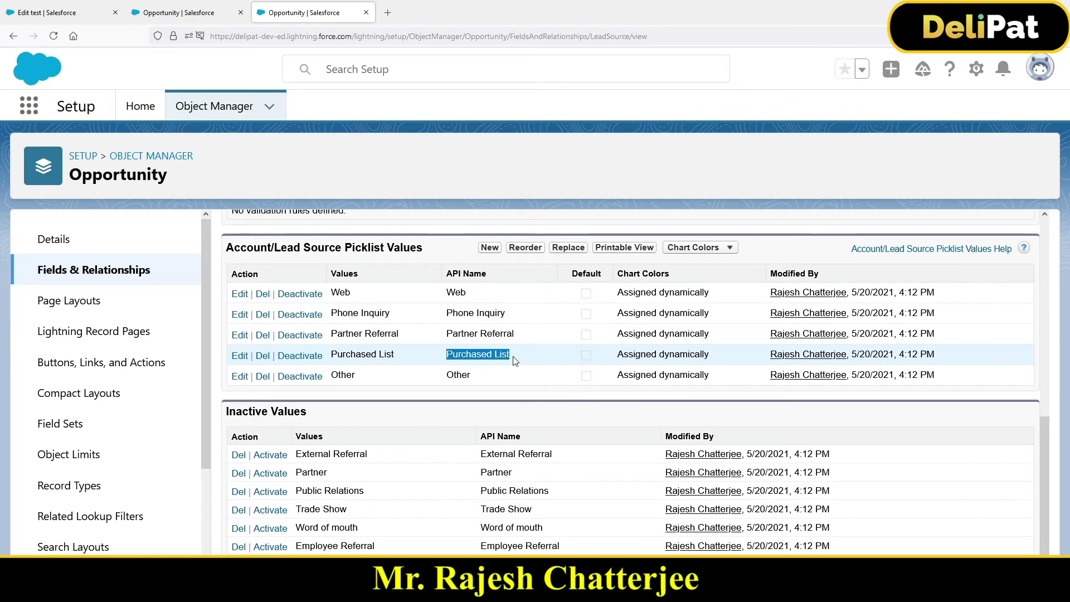
left_click(184, 12)
left_click_drag(446, 350, 526, 352)
key("ctrl+v")
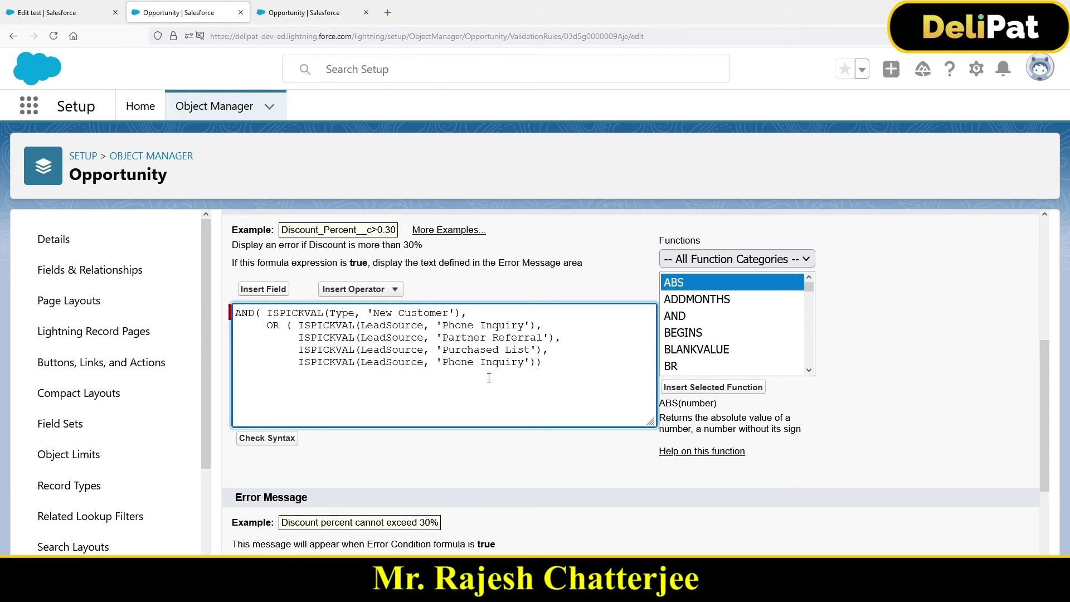
Step: Replace the value in the fourth LeadSource condition with the API name Other, matching the Lead Source picklist values
left_click_drag(443, 362, 526, 369)
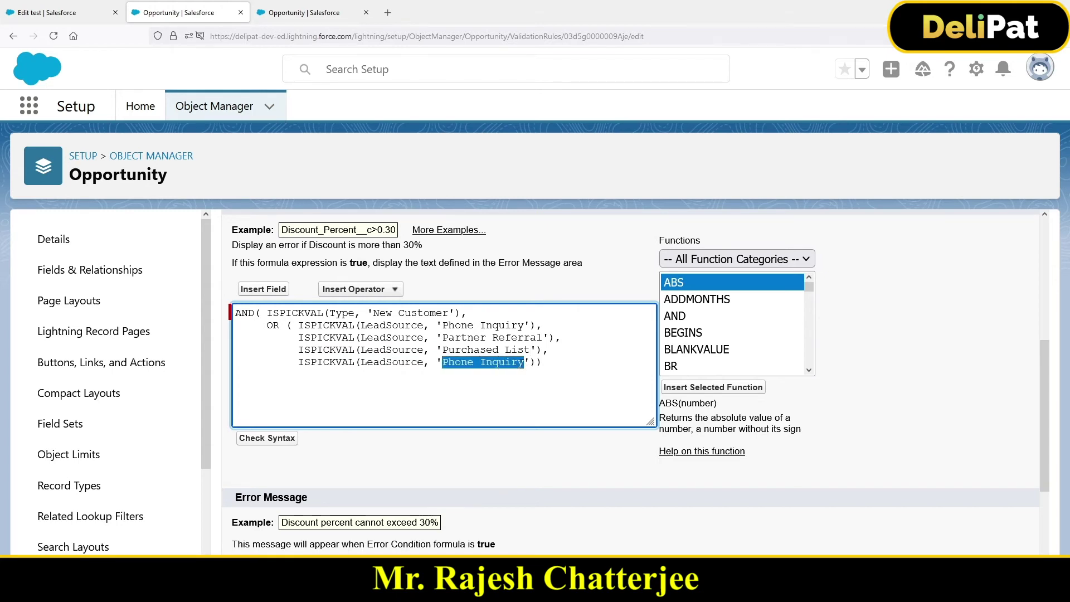
type("Others")
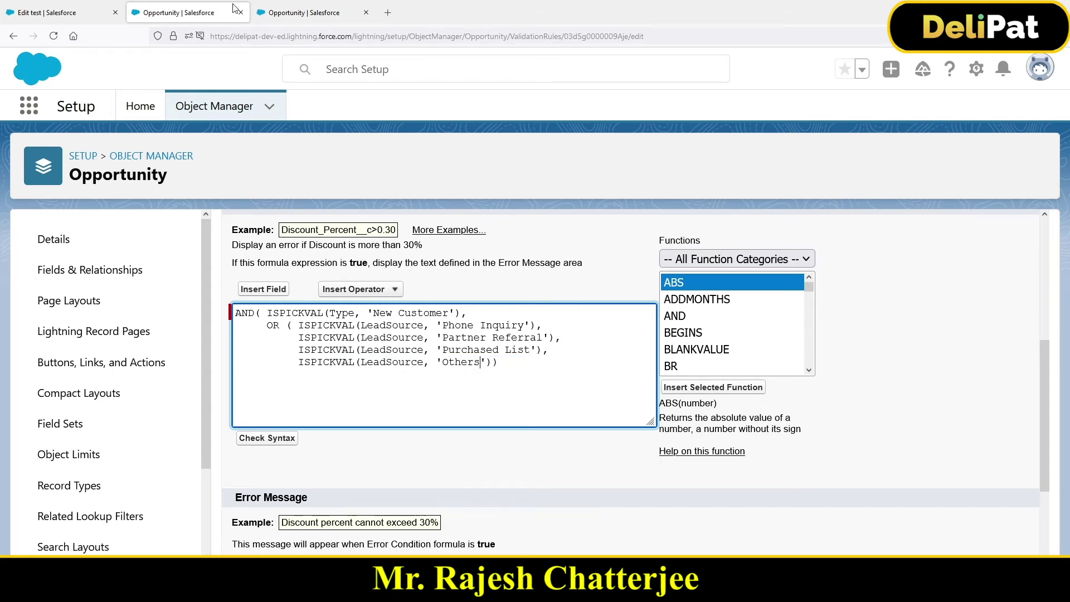
left_click(301, 12)
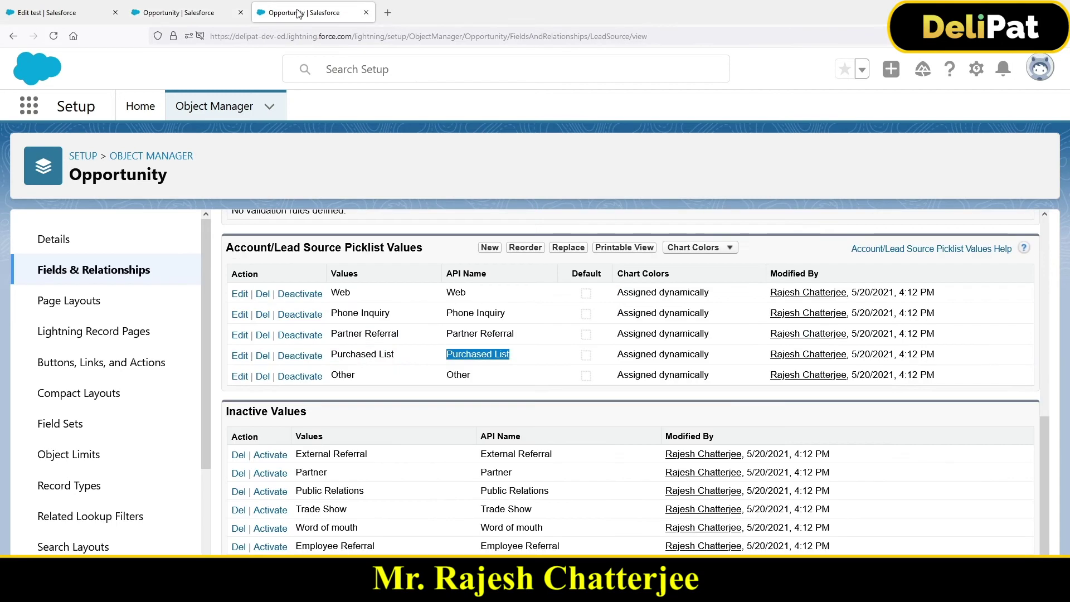
double_click(467, 374)
key("ctrl+c")
left_click(184, 12)
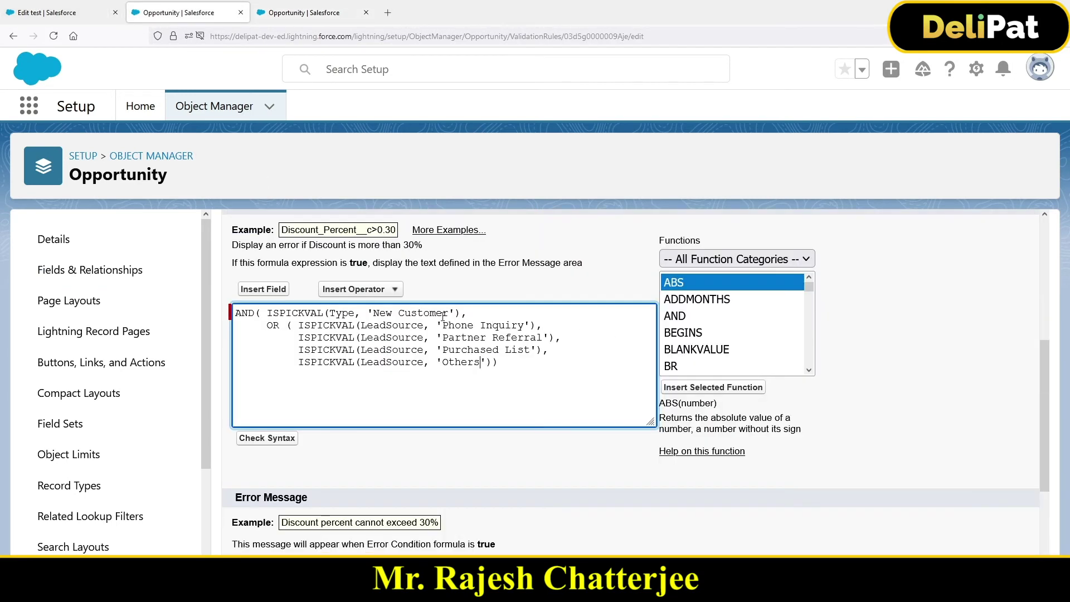
double_click(477, 362)
key("ctrl+v")
Step: Check the syntax of the validation rule's formula and read the result
left_click(267, 439)
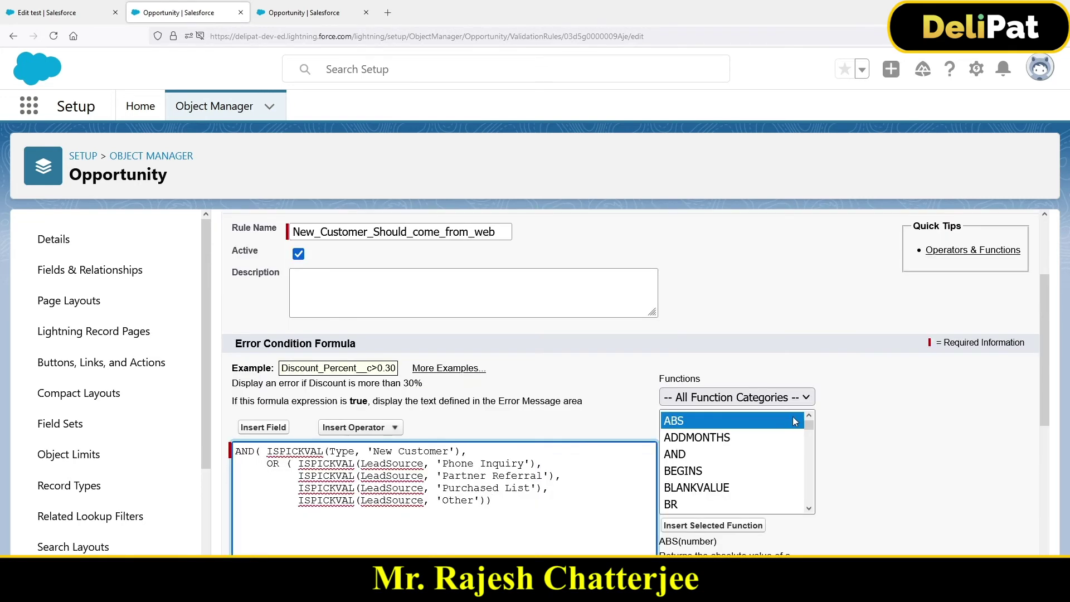
scroll(762, 414, "down", 5)
scroll(466, 369, "down", 5)
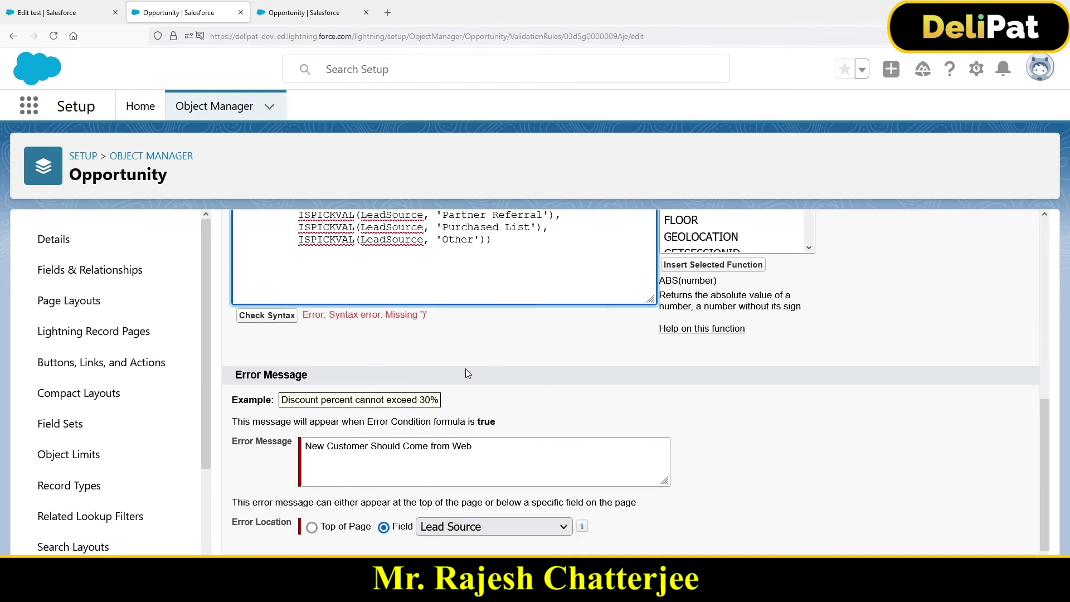
scroll(410, 439, "up", 3)
left_click_drag(315, 488, 417, 490)
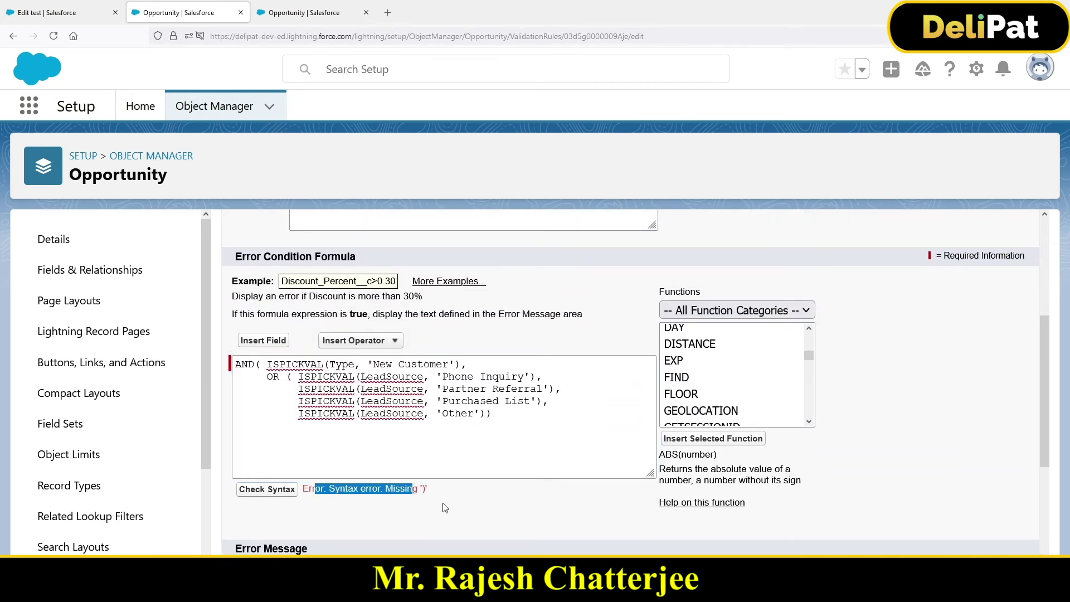
Step: Turn off the browser's spell checking for the formula text
right_click(386, 422)
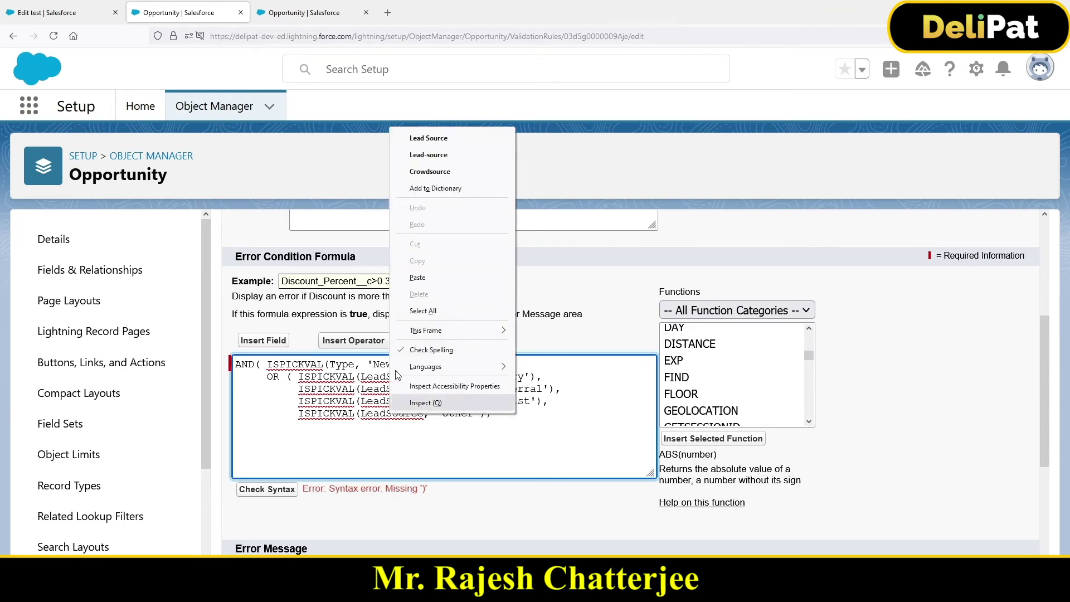
left_click(420, 355)
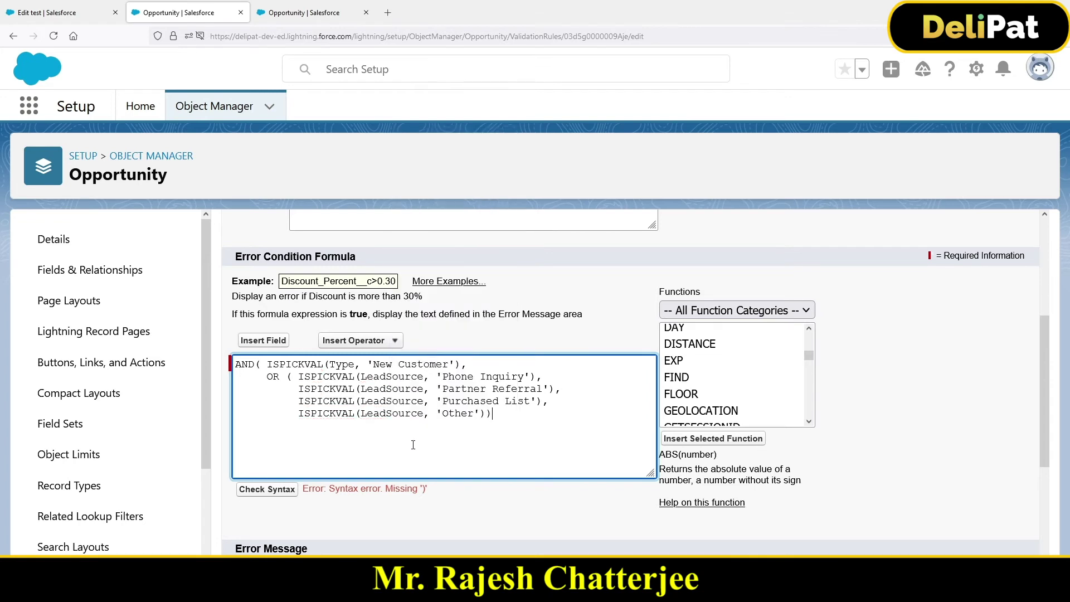
key("ctrl+plus")
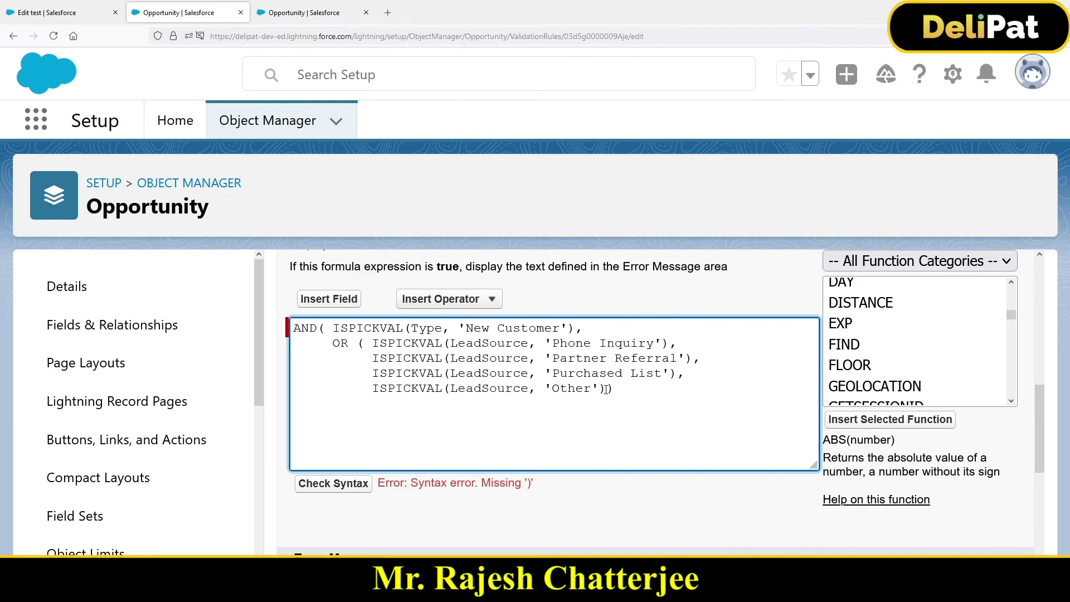
Step: Examine the opening and closing parentheses of each ISPICKVAL, OR and AND function in the formula to find an unmatched one
left_click_drag(606, 388, 599, 388)
left_click_drag(452, 389, 444, 388)
left_click_drag(678, 375, 670, 373)
left_click(450, 373)
double_click(689, 357)
left_click(450, 358)
left_click(317, 328)
double_click(322, 327)
left_click(368, 344)
left_click(364, 343)
left_click(325, 329)
Step: Add the missing closing parenthesis for the AND function at the end of the formula
left_click(610, 390)
left_click(610, 389)
left_click(602, 388)
left_click_drag(621, 388, 601, 388)
left_click(610, 389)
left_click(326, 329)
left_click_drag(624, 392, 615, 390)
Step: Examine how the four LeadSource conditions are nested in the OR function and how that function sits inside AND
left_click_drag(350, 329, 378, 389)
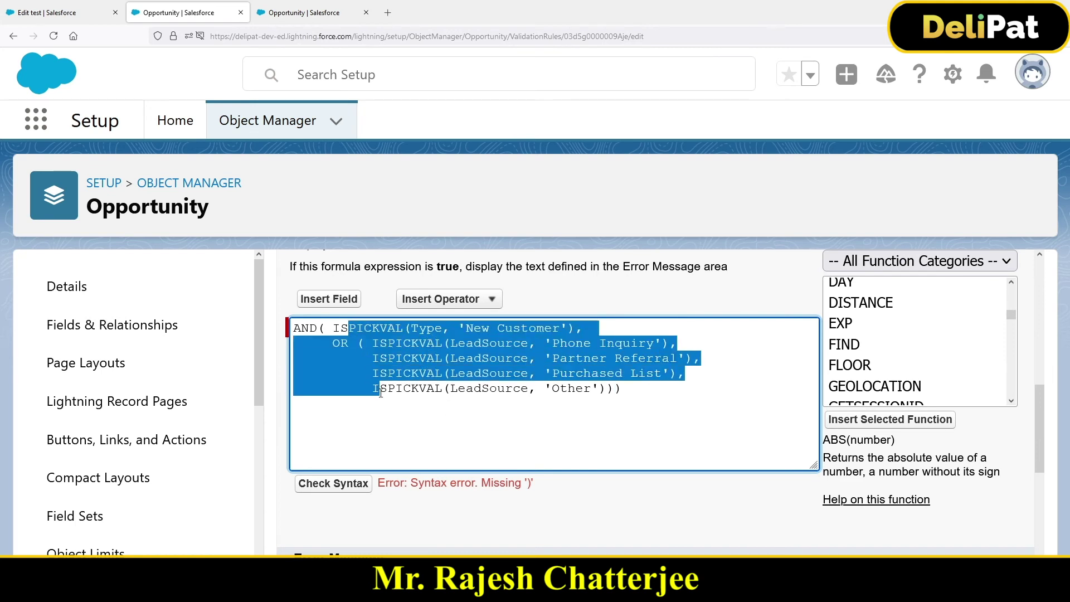
left_click_drag(372, 342, 380, 374)
left_click(456, 429)
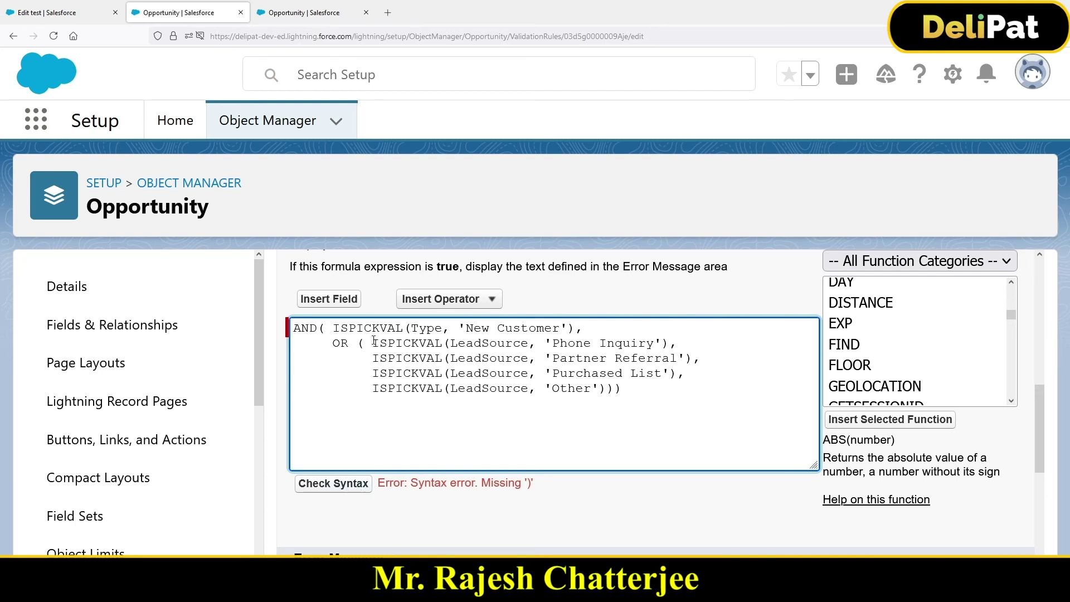
left_click_drag(373, 342, 421, 343)
left_click(377, 357)
left_click_drag(372, 373, 414, 373)
left_click(383, 388)
left_click_drag(333, 343, 365, 343)
left_click(406, 346)
left_click_drag(640, 394, 614, 388)
Step: Save the validation rule and return to the edit form of the test opportunity
scroll(756, 498, "down", 5)
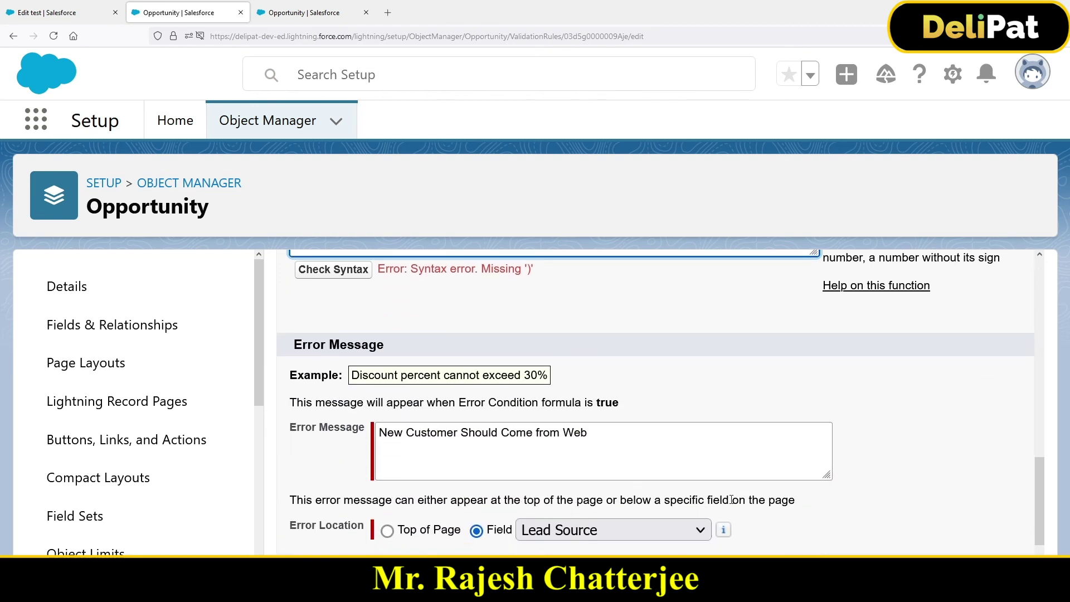
left_click(517, 543)
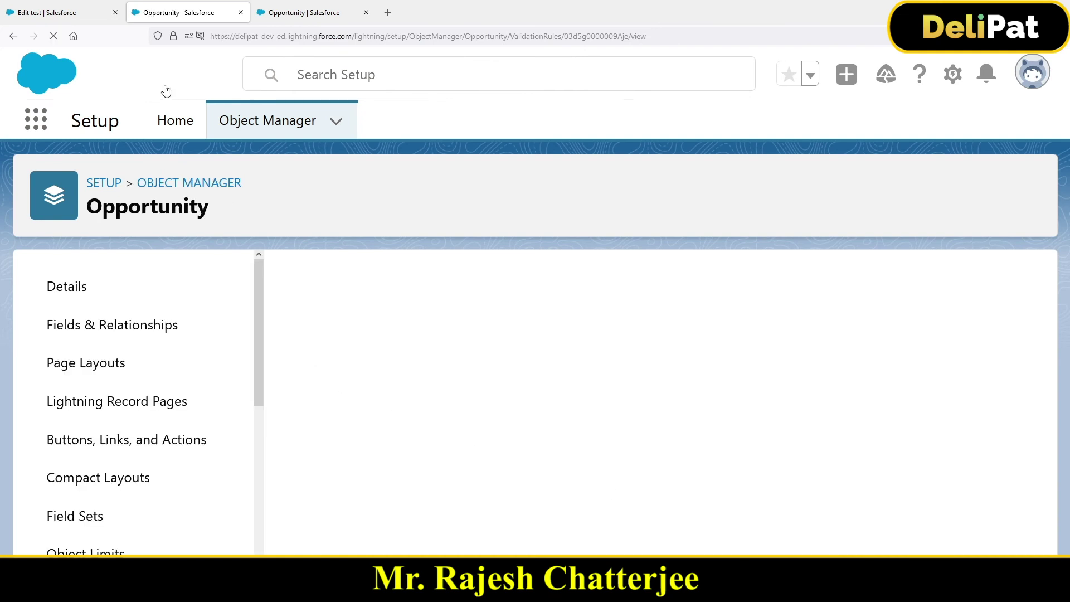
left_click(53, 15)
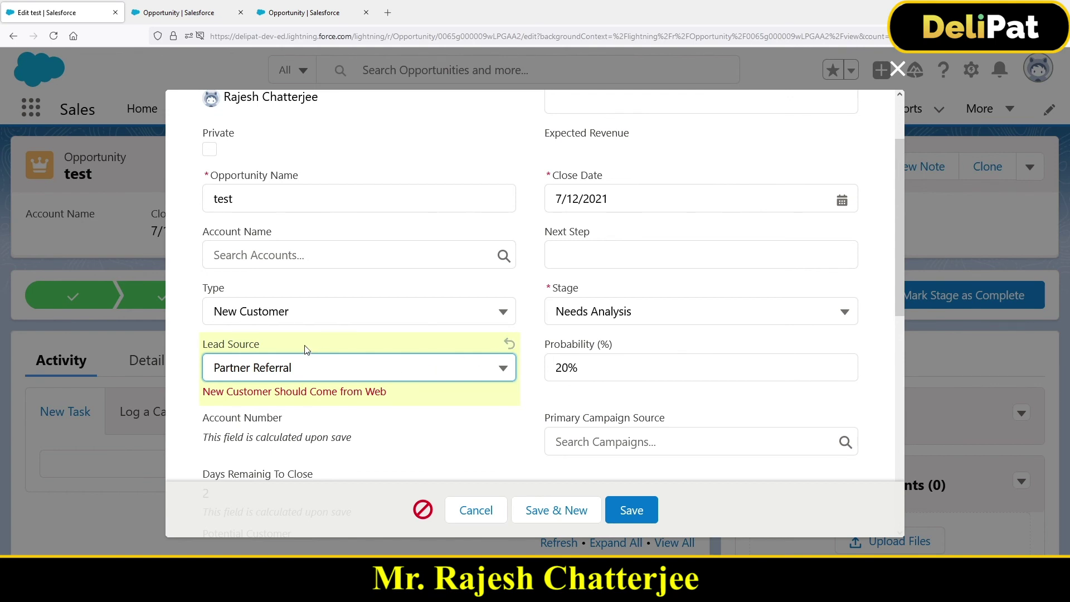
Step: Try to save the New Customer opportunity with its lead source set to Phone Inquiry
left_click(212, 296)
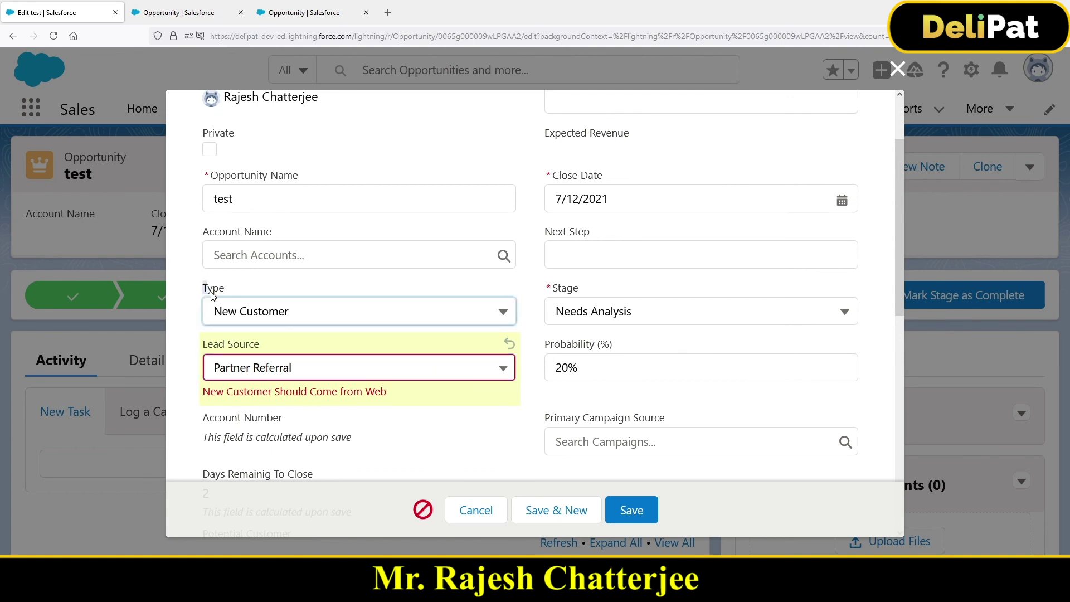
left_click(260, 368)
left_click(277, 473)
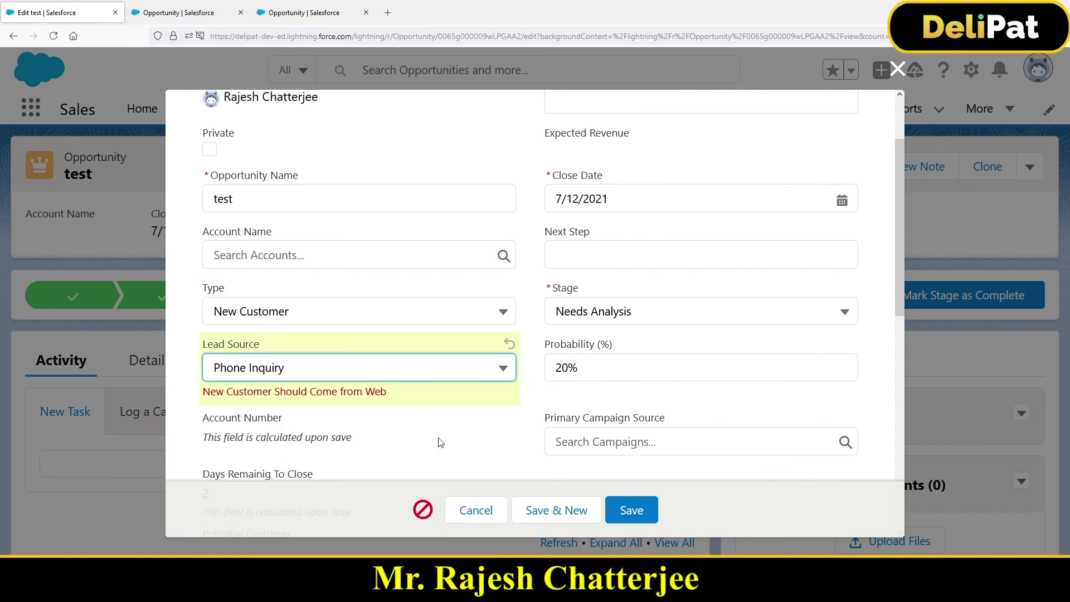
left_click(640, 511)
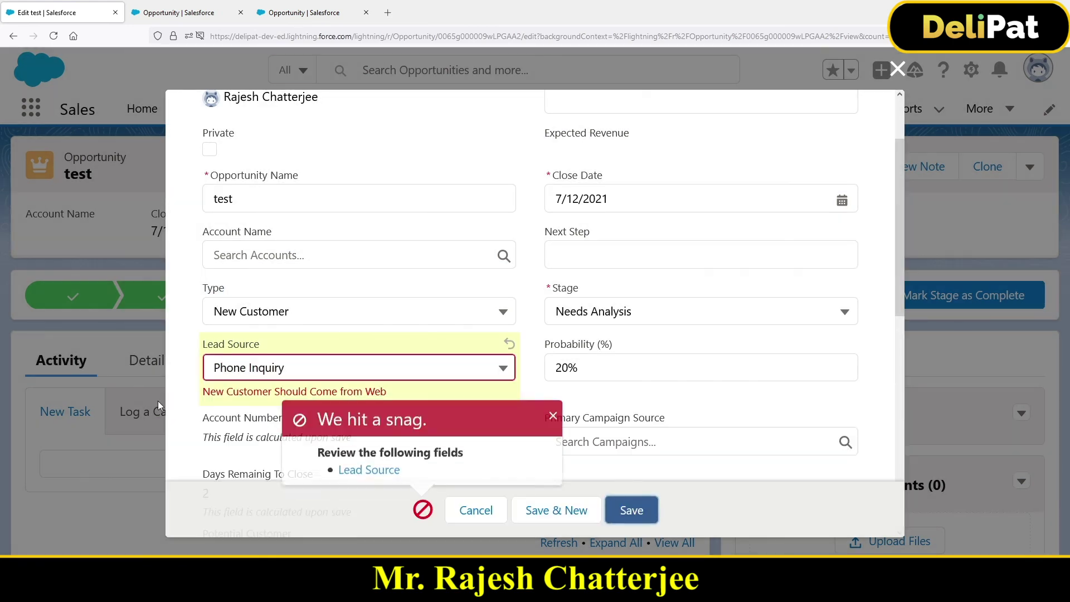
Step: Try to save the New Customer opportunity with its lead source set to Partner Referral
scroll(250, 386, "down", 2)
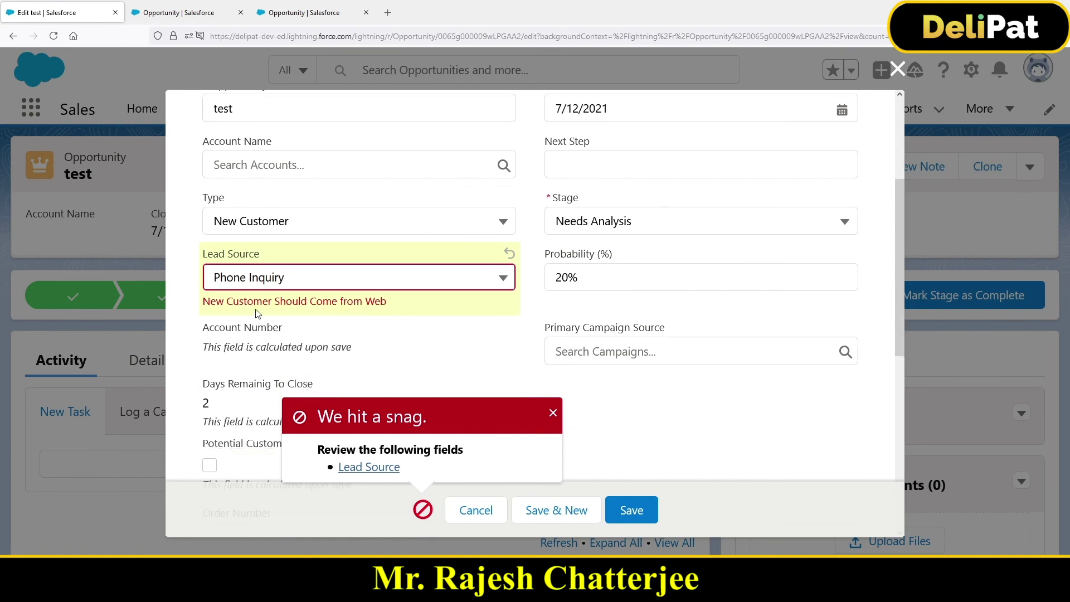
left_click(248, 279)
left_click(249, 405)
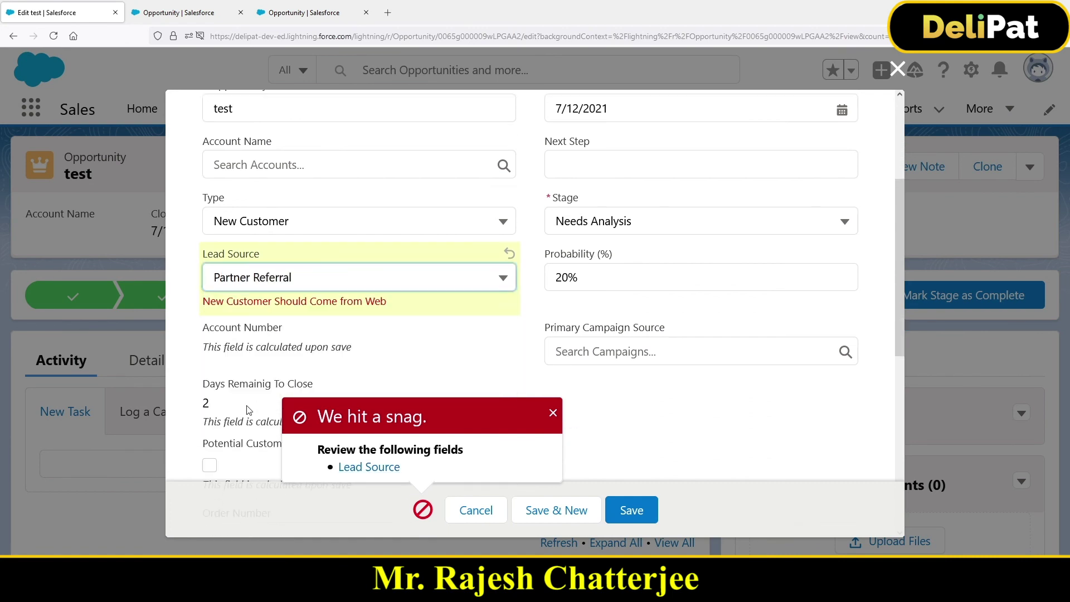
left_click(627, 510)
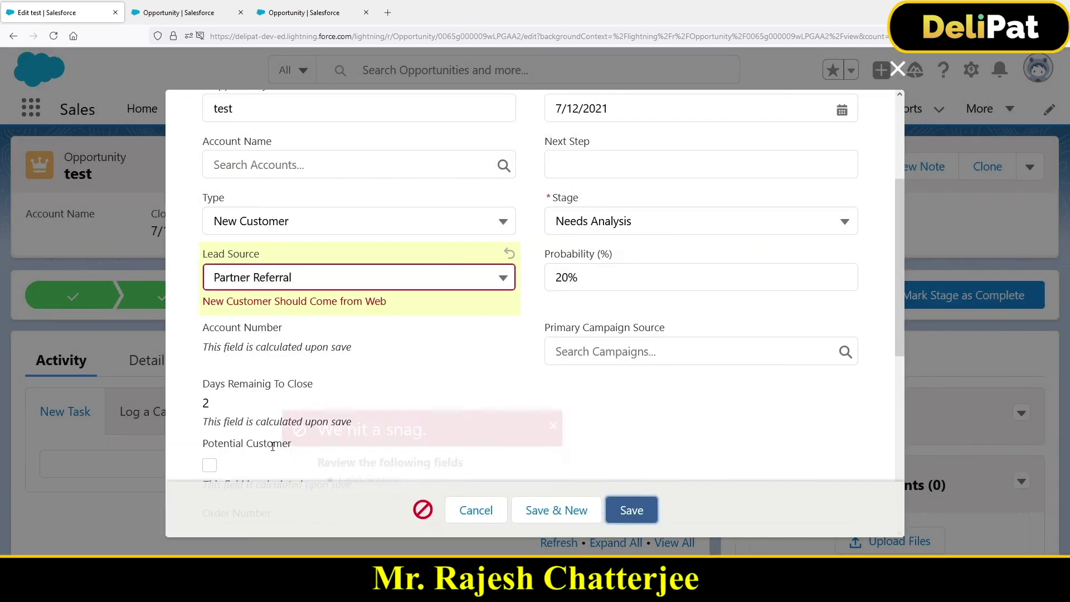
Step: Try to save the New Customer opportunity with its lead source set to Purchased List
left_click(282, 279)
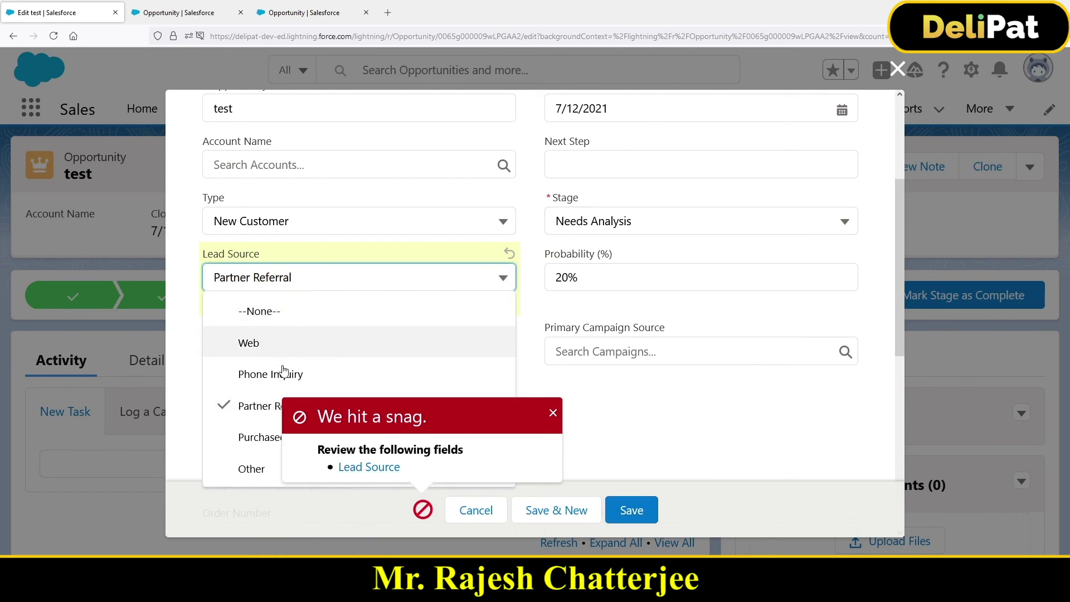
scroll(282, 368, "down", 4)
left_click(279, 256)
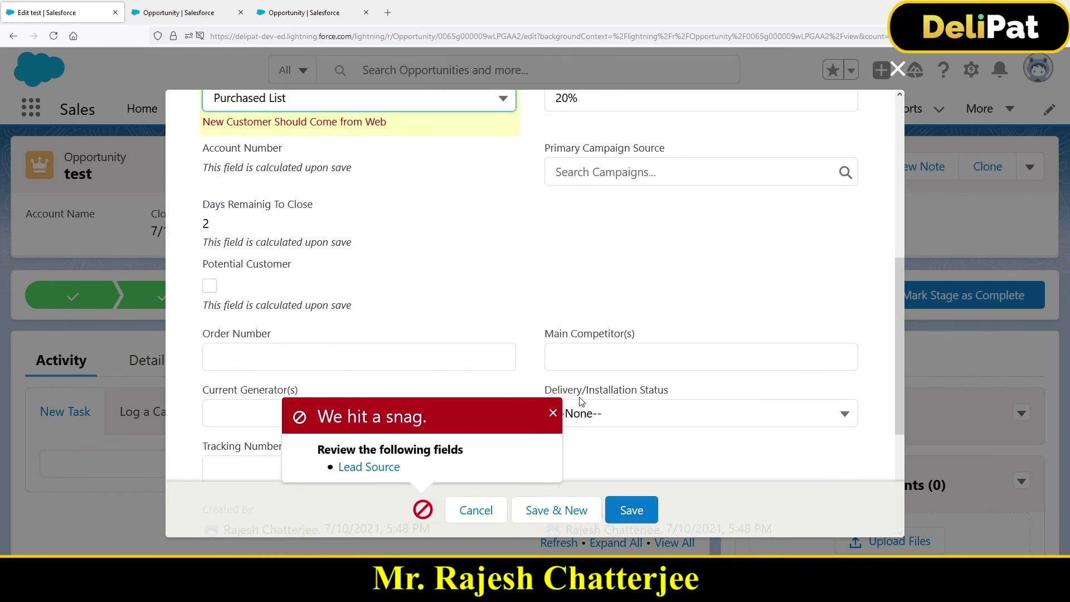
left_click(638, 508)
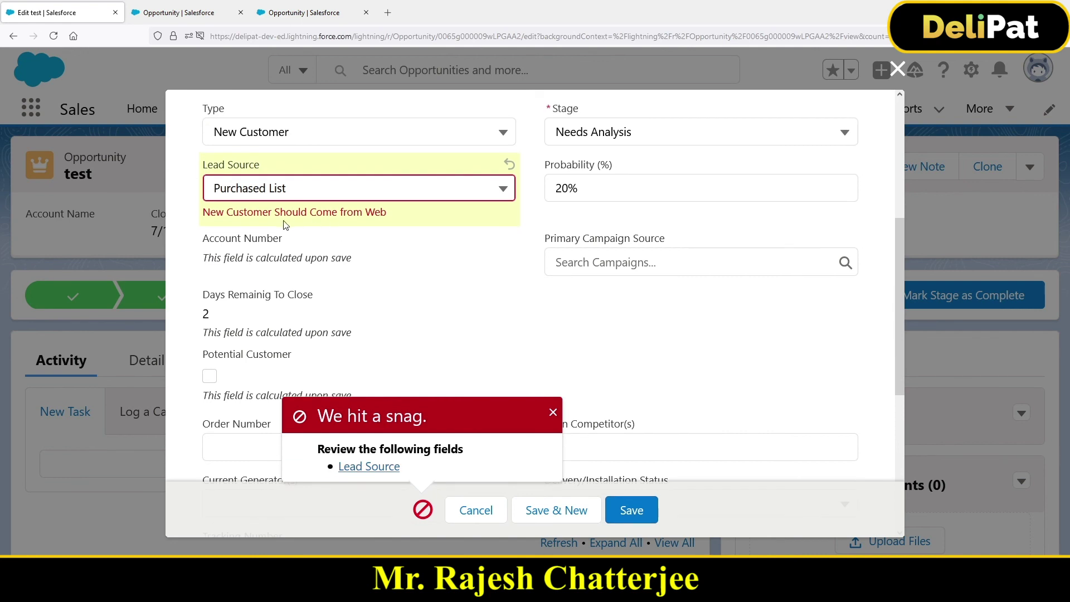
Step: Try to save the New Customer opportunity with its lead source set to Other
left_click_drag(225, 213, 307, 214)
left_click(290, 193)
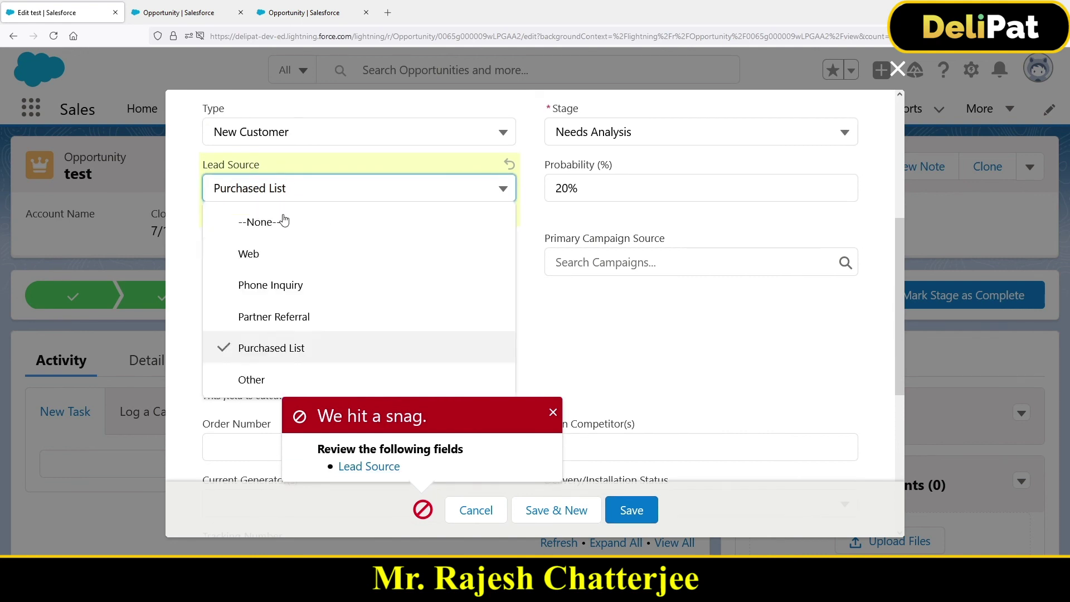
left_click(265, 380)
left_click(628, 511)
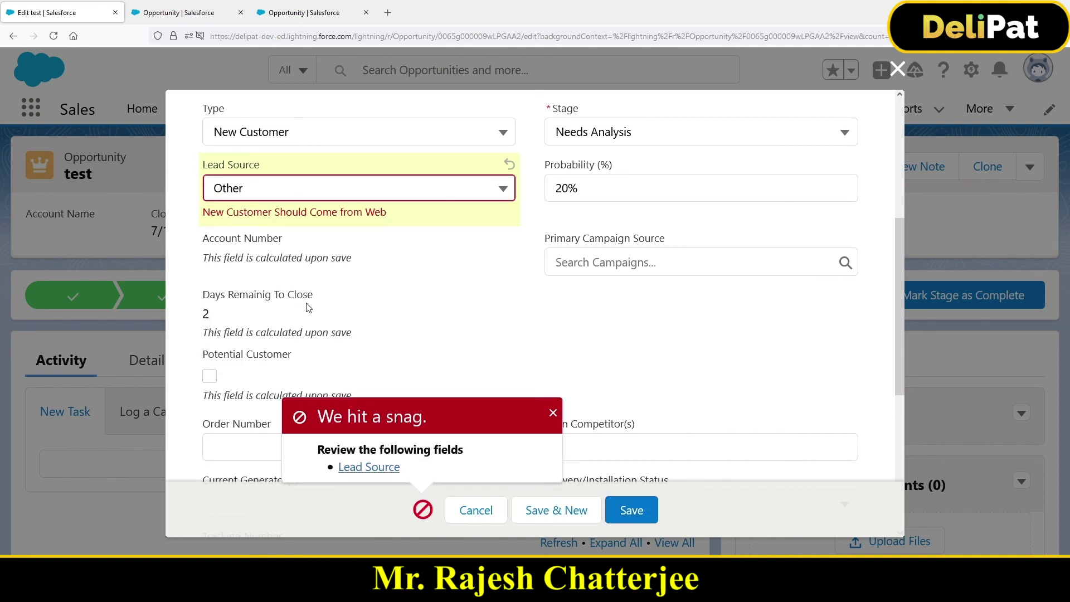
Step: Set the opportunity's lead source to Web and save the record
left_click(270, 188)
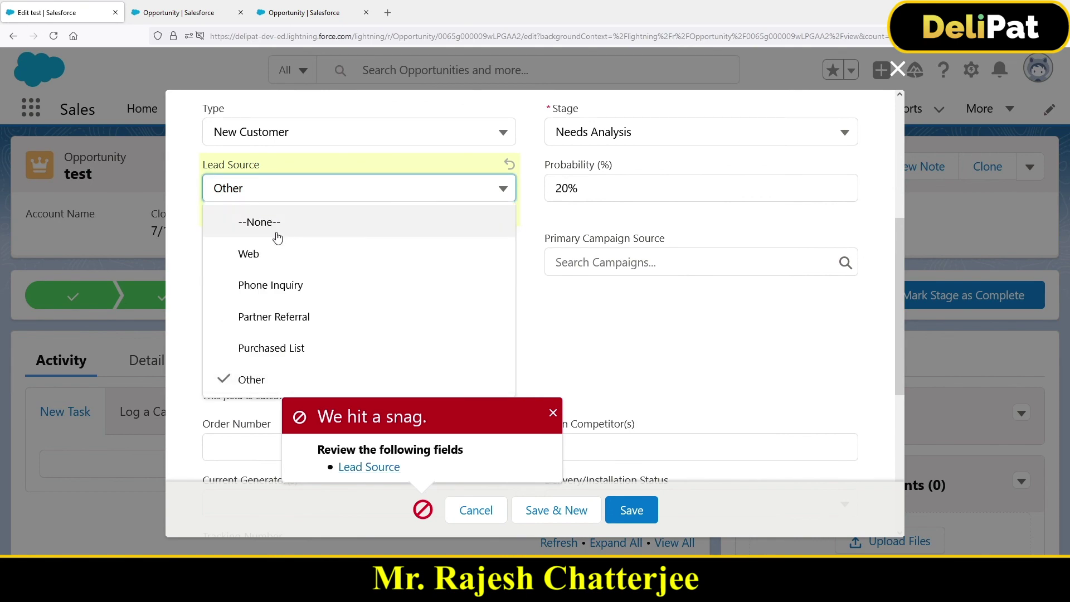
left_click(275, 255)
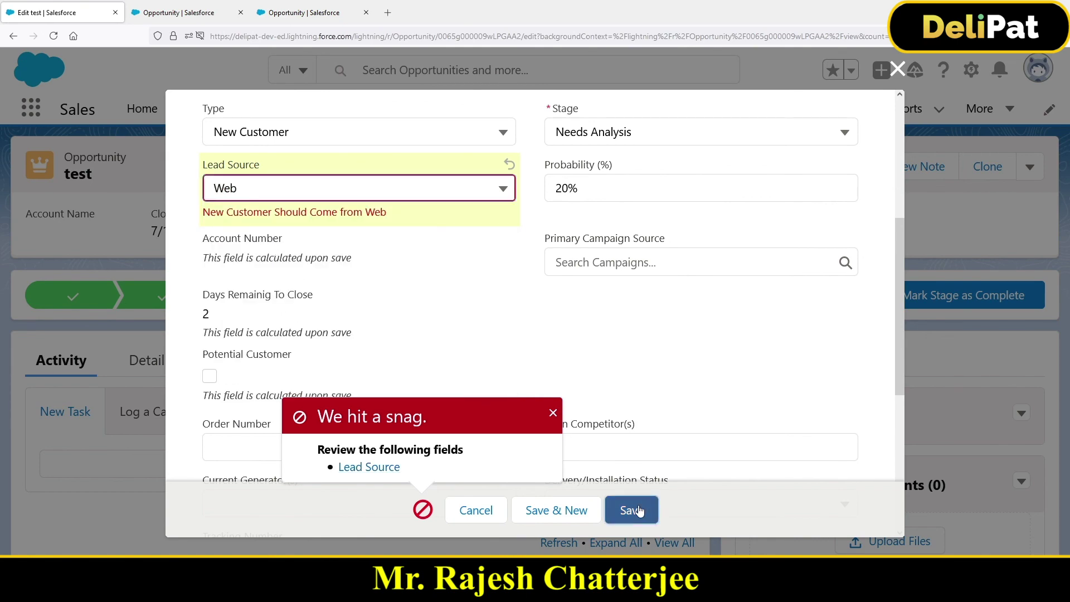
left_click(638, 509)
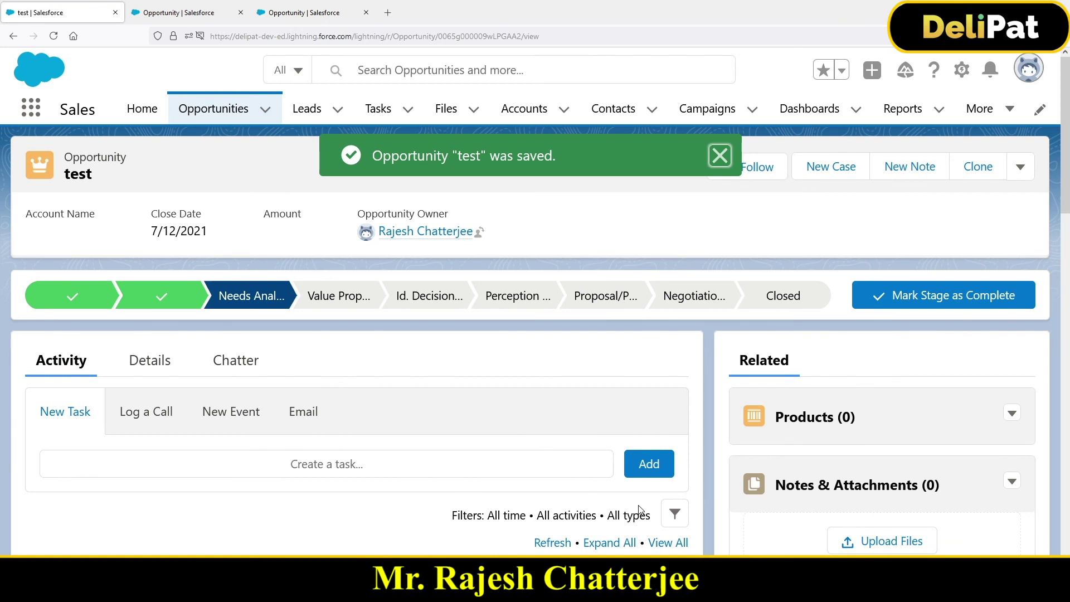
Step: Review the saved validation rule's error condition formula, comparing the Type condition with the LeadSource conditions inside OR
left_click(178, 12)
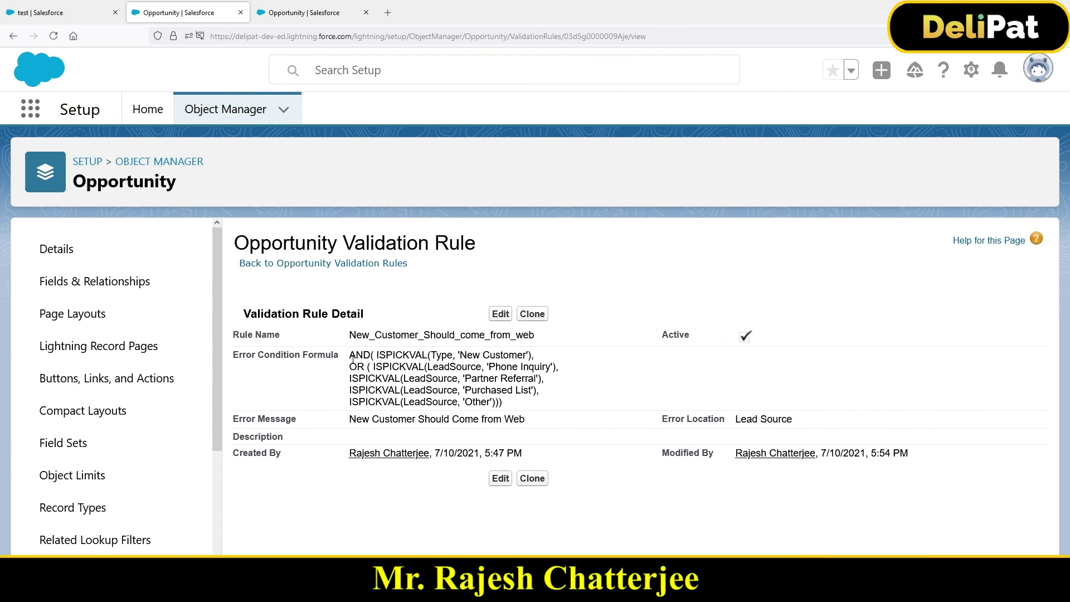
left_click_drag(353, 360, 534, 357)
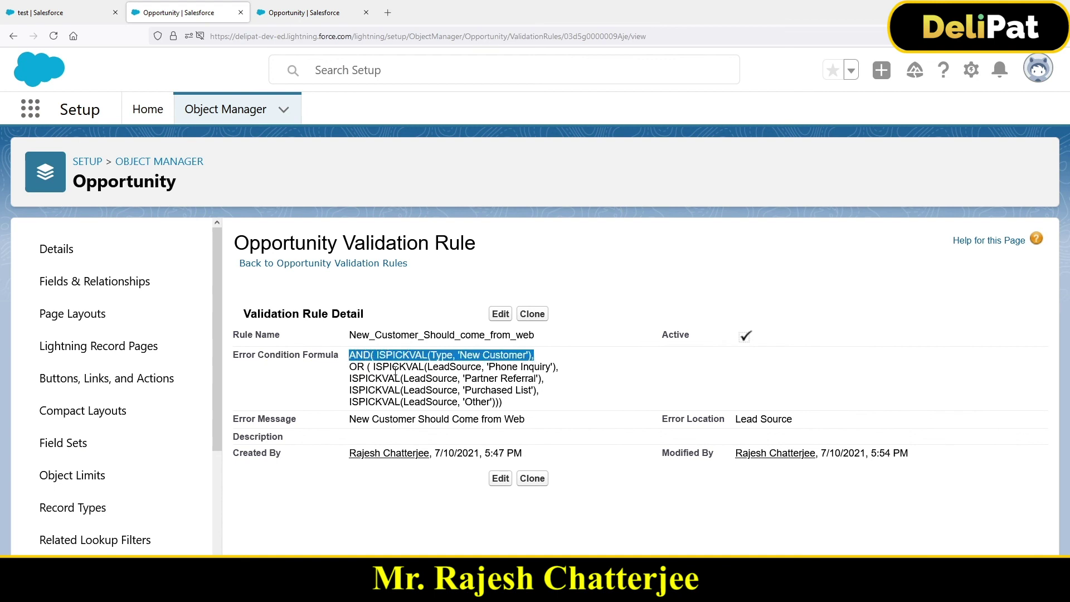
left_click_drag(355, 367, 451, 369)
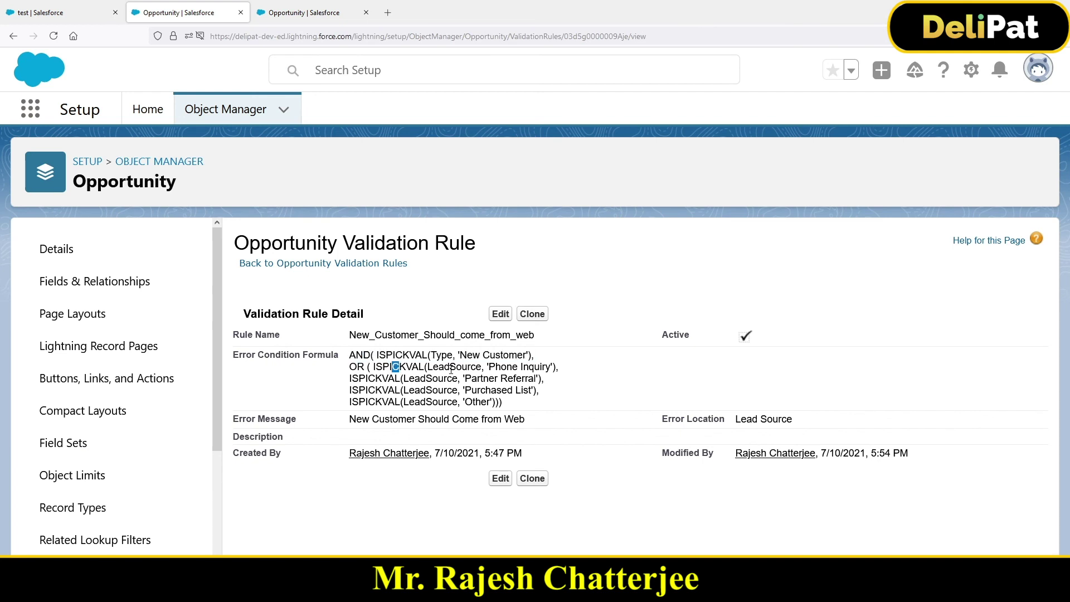
left_click(378, 368)
left_click_drag(378, 369, 381, 389)
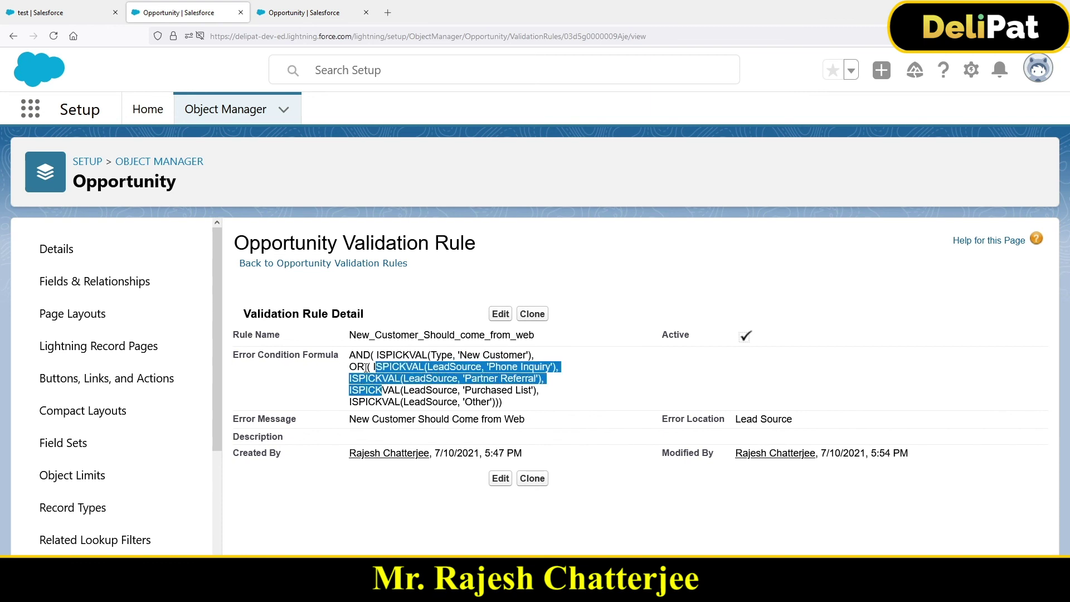
left_click(366, 367)
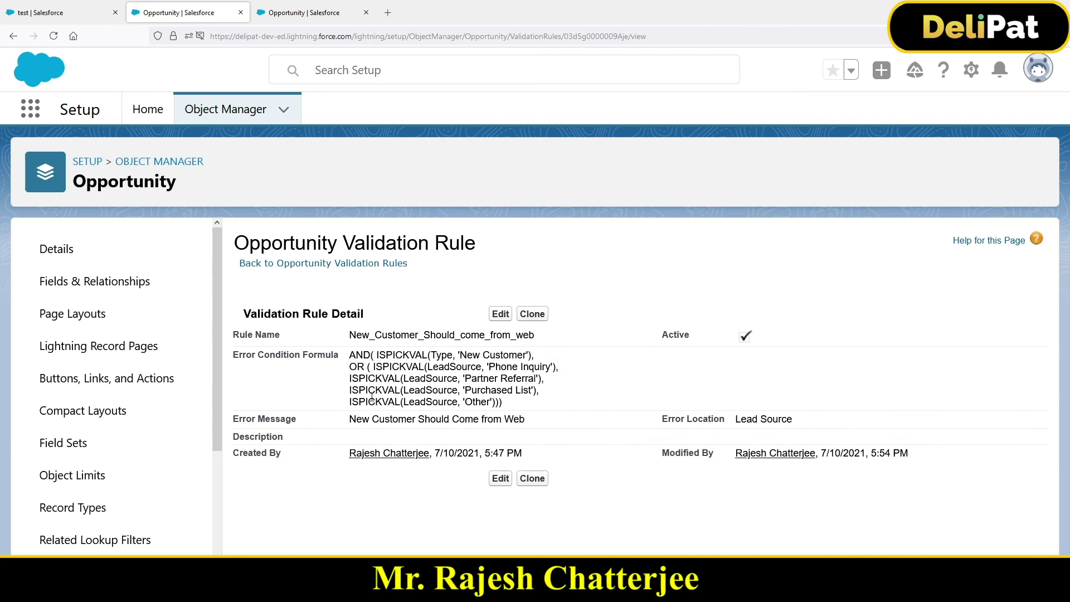